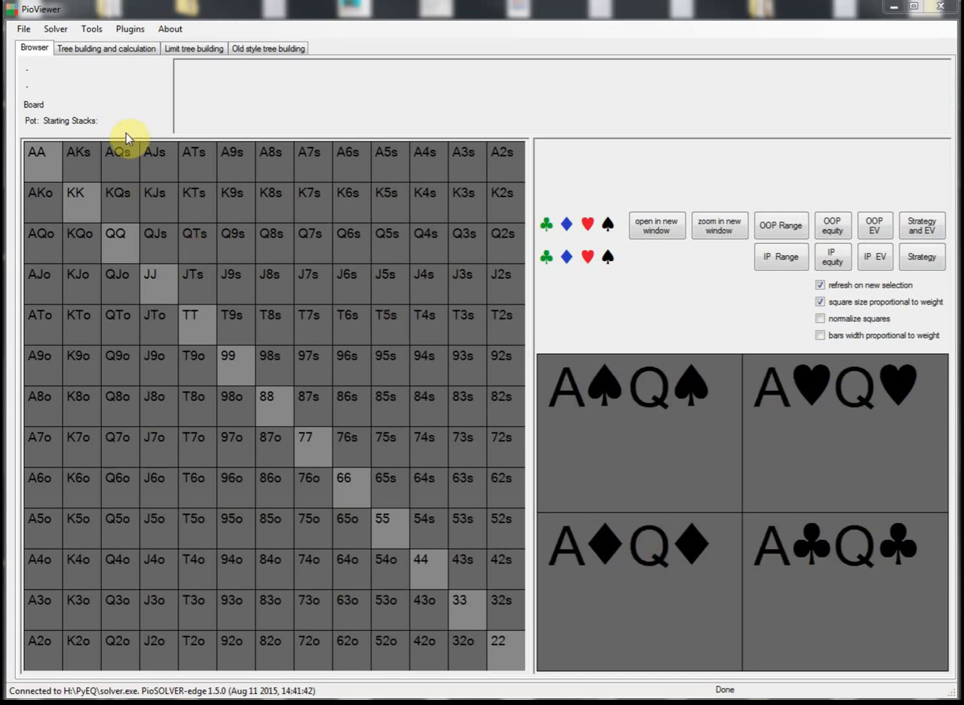
# In the tree building parameters, load the saved 6max-CO range as the OOP starting range
pyautogui.click(96, 54)
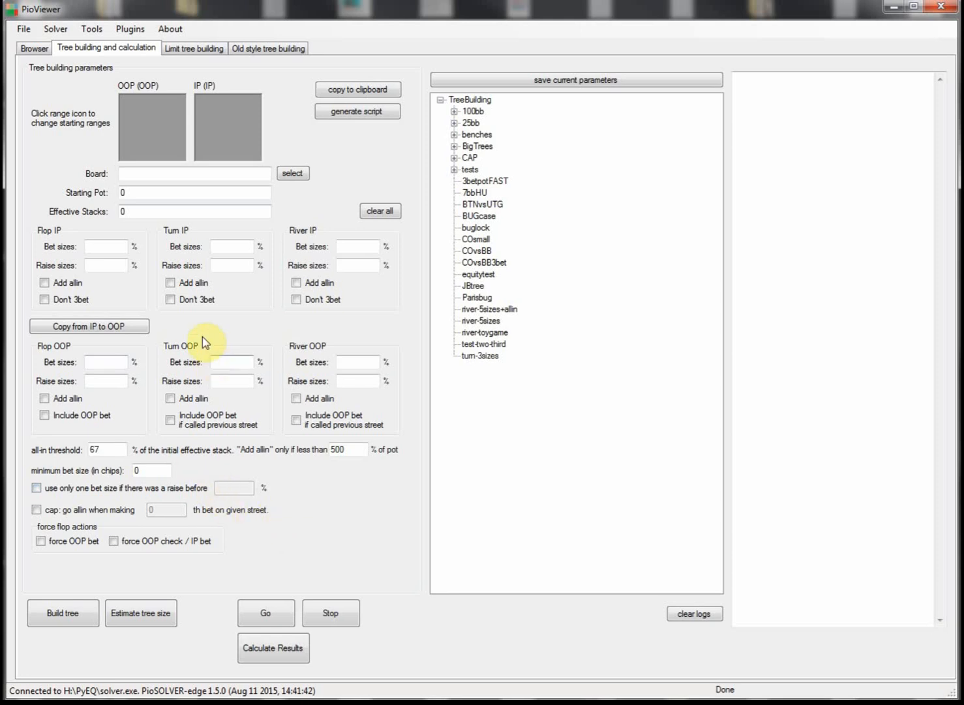
pyautogui.click(160, 134)
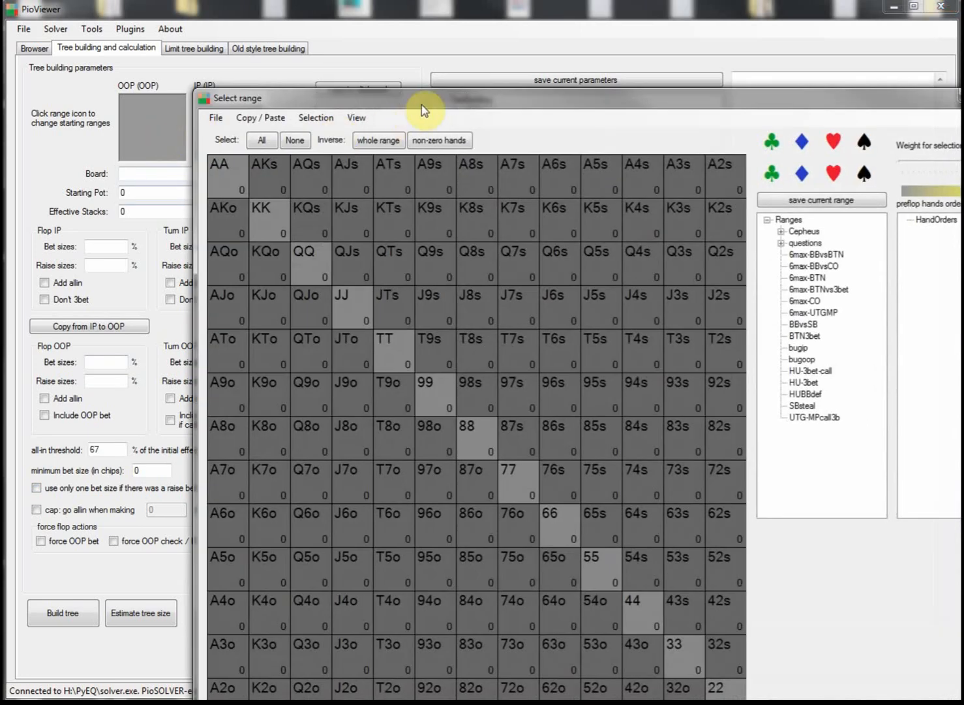
pyautogui.moveTo(424, 99); pyautogui.dragTo(269, 28)
pyautogui.moveTo(244, 168)
pyautogui.mouseDown()
pyautogui.moveTo(129, 194)
pyautogui.moveTo(431, 304)
pyautogui.moveTo(442, 280)
pyautogui.mouseUp()
pyautogui.click(644, 230)
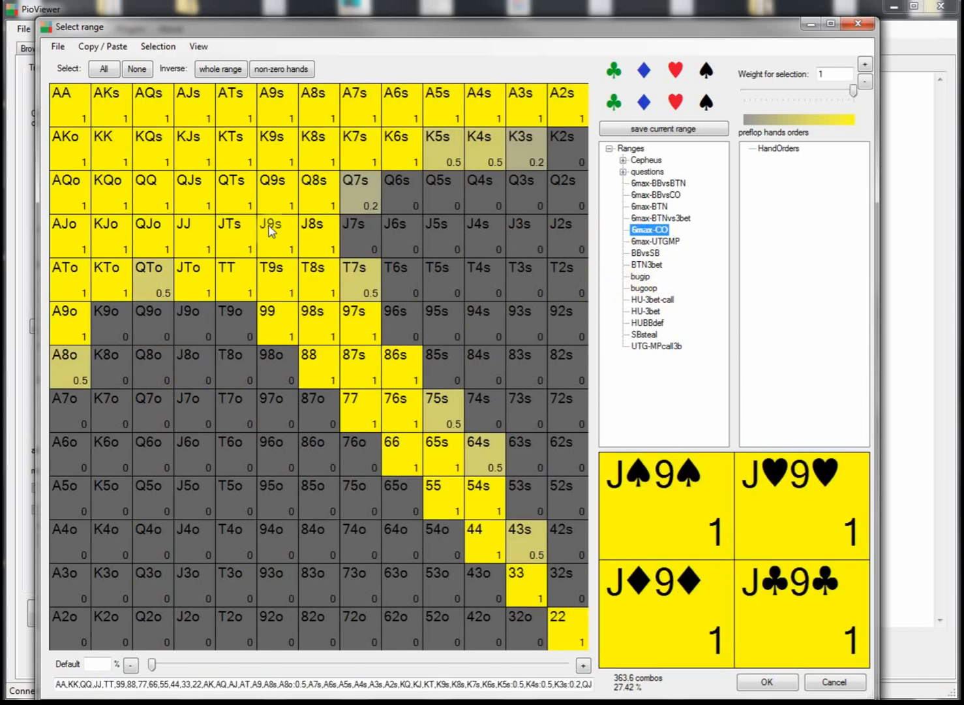
pyautogui.click(828, 682)
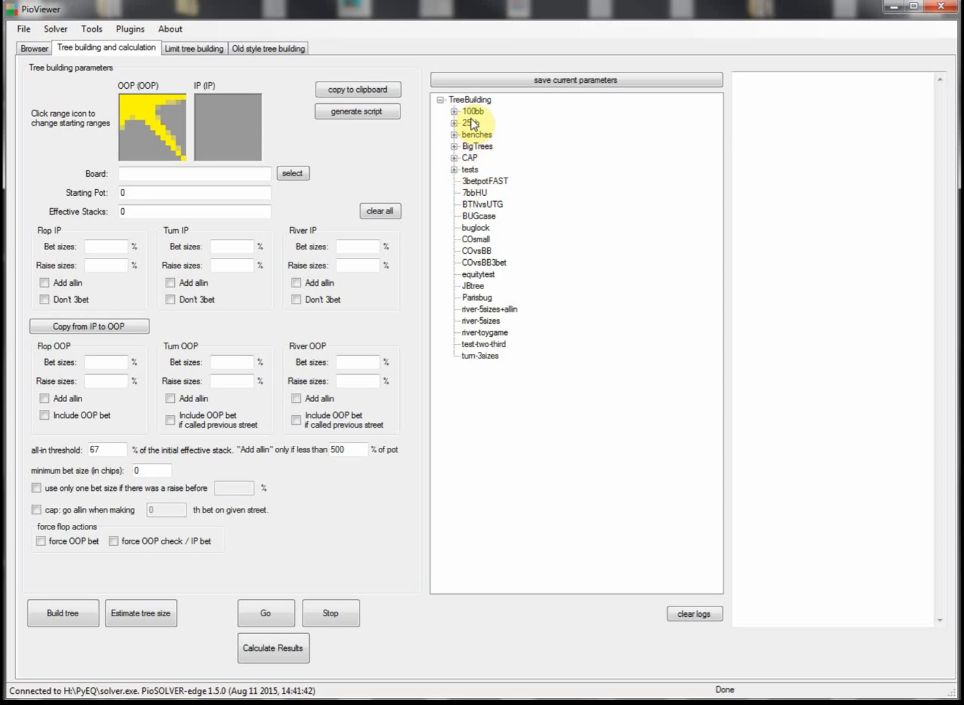
# Browse the saved tree parameter sets, including 3betpotFAST, 7bbHU and COsmall, and load 3bpot-full from the 100bb folder
pyautogui.click(478, 181)
pyautogui.click(480, 194)
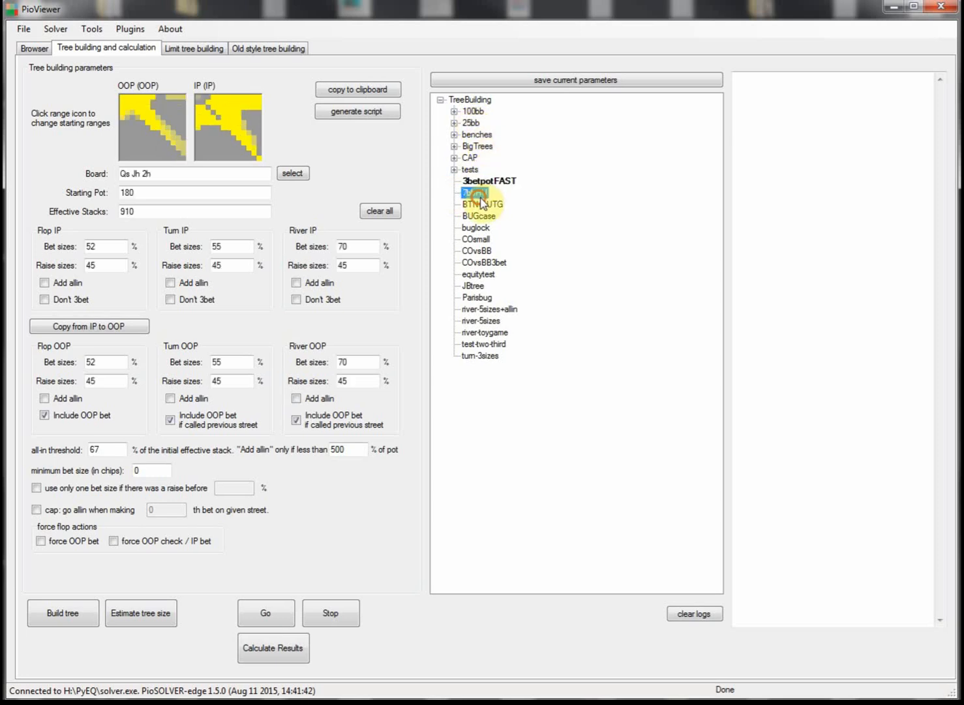
pyautogui.click(477, 240)
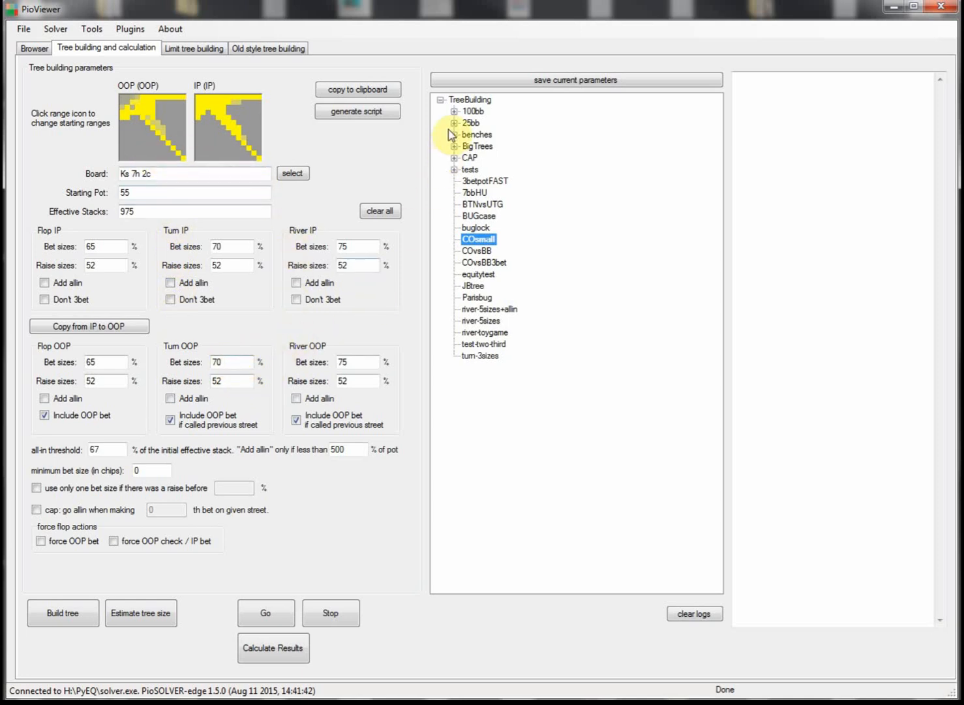
pyautogui.click(455, 112)
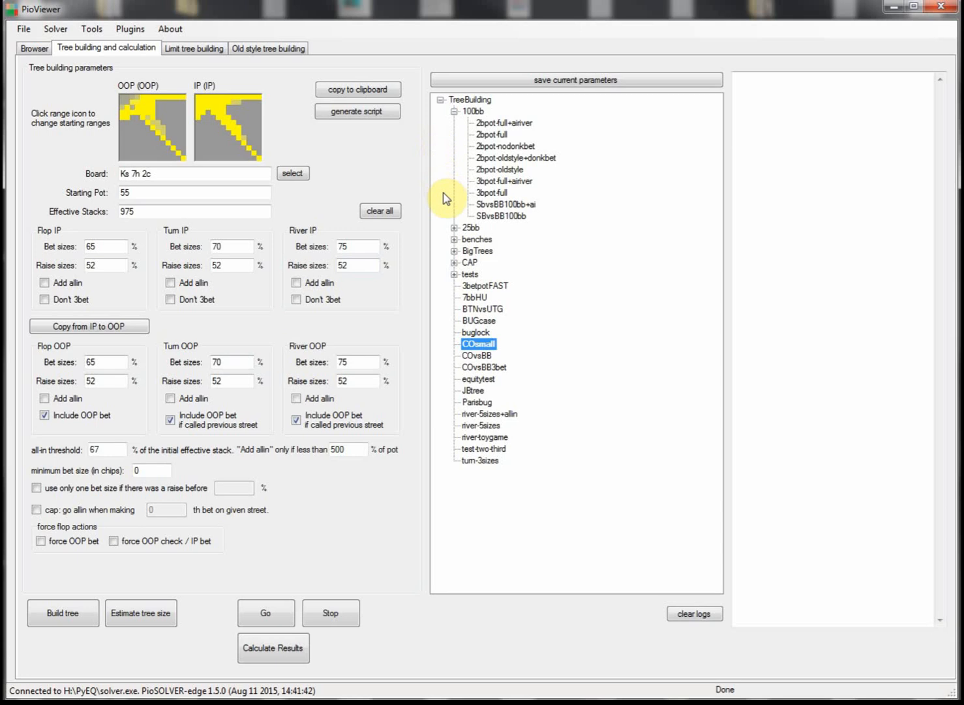
pyautogui.click(495, 193)
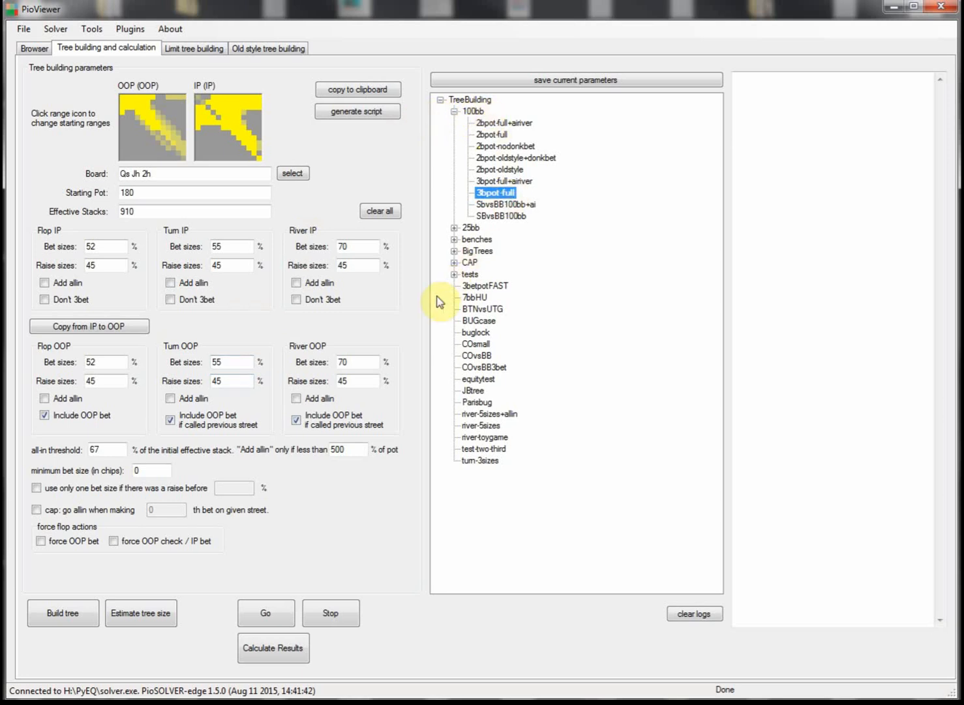
# Change the board to 2h Js 6s, keeping only the 2h from the existing flop, and build the tree
pyautogui.click(292, 173)
pyautogui.moveTo(444, 186); pyautogui.dragTo(286, 199)
pyautogui.click(293, 278)
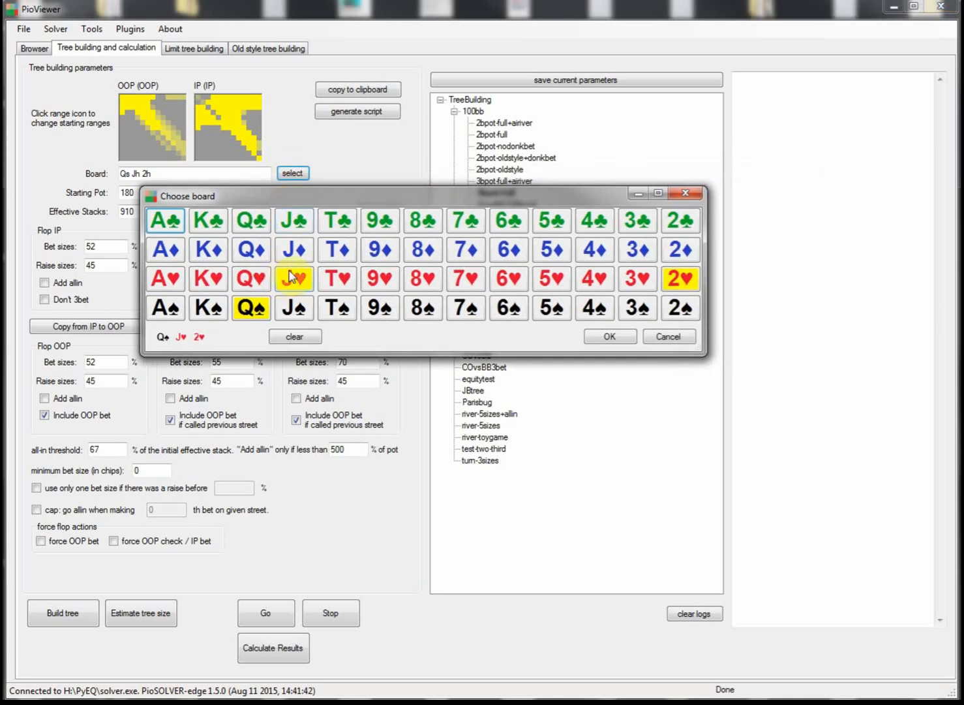
pyautogui.click(254, 301)
pyautogui.click(292, 308)
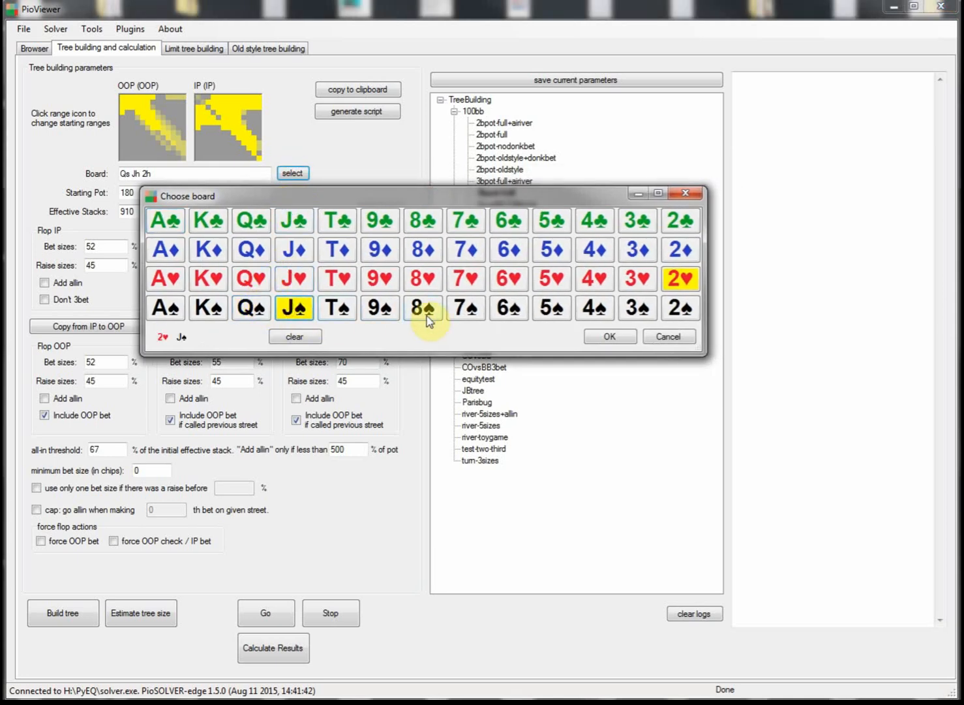
pyautogui.click(512, 315)
pyautogui.click(609, 336)
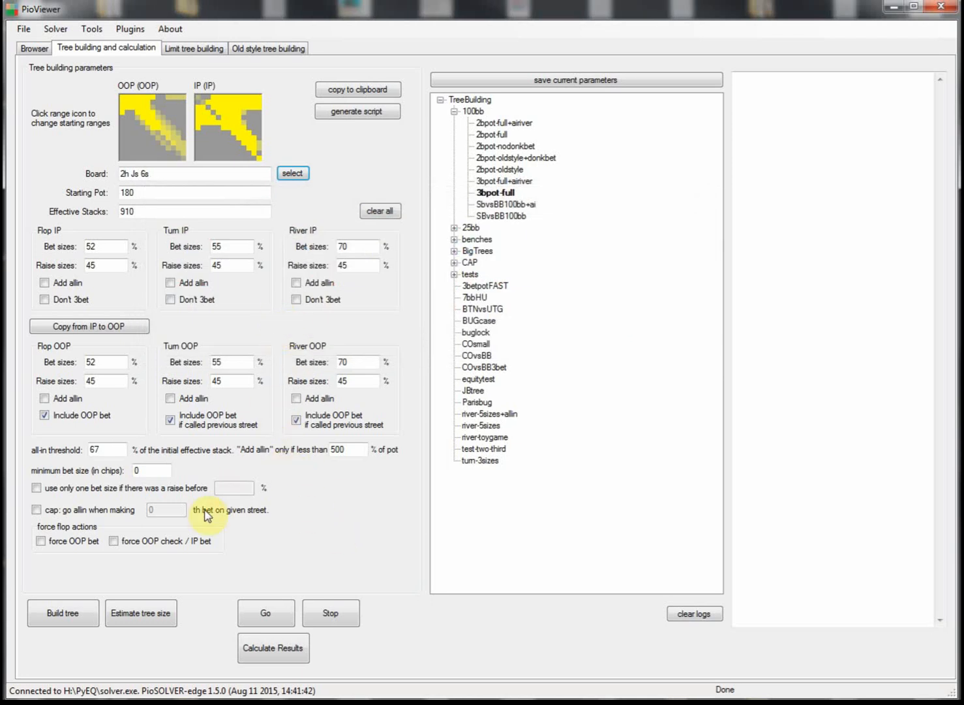
pyautogui.click(72, 614)
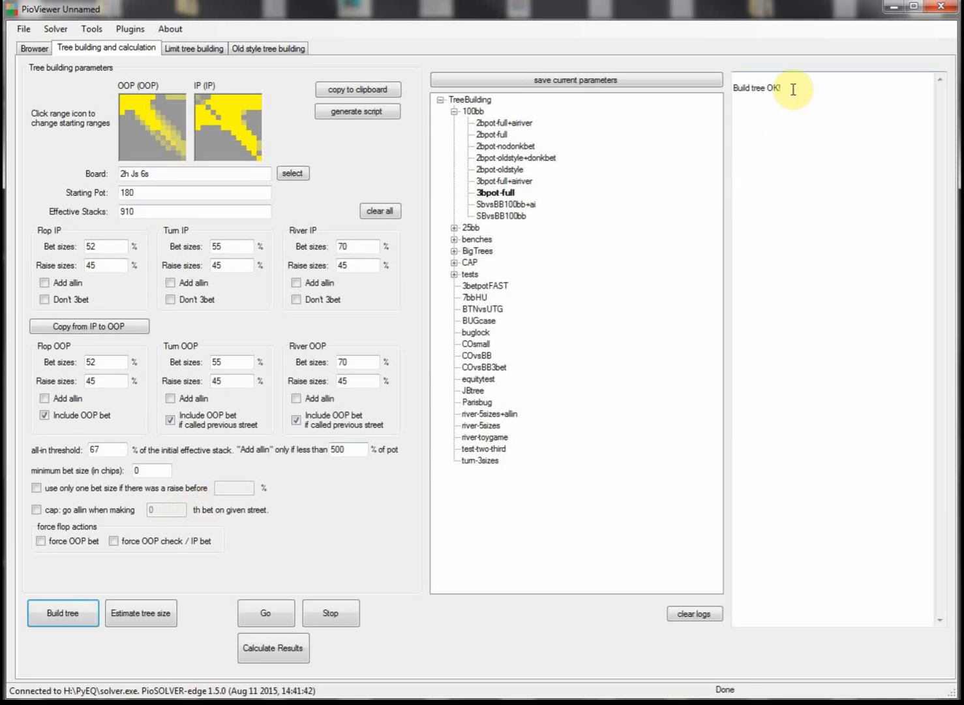
# Check the build log and examine the memory use of solver.exe in Windows Task Manager
pyautogui.moveTo(792, 89); pyautogui.dragTo(734, 88)
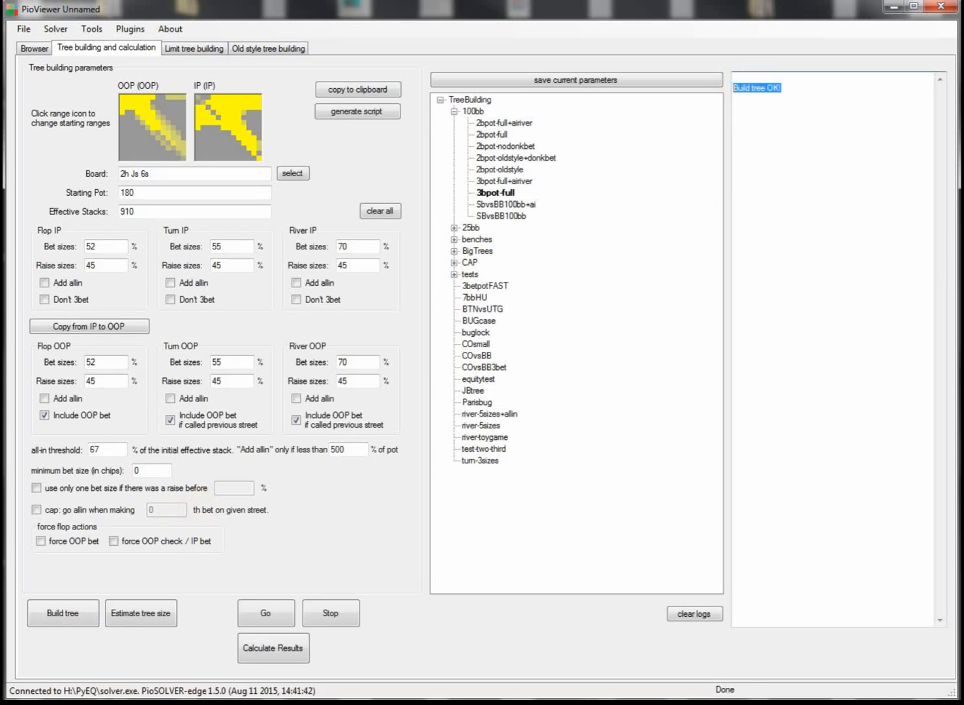
pyautogui.hotkey('ctrl', 'shift', 'Escape')
pyautogui.moveTo(215, 10); pyautogui.dragTo(333, 206)
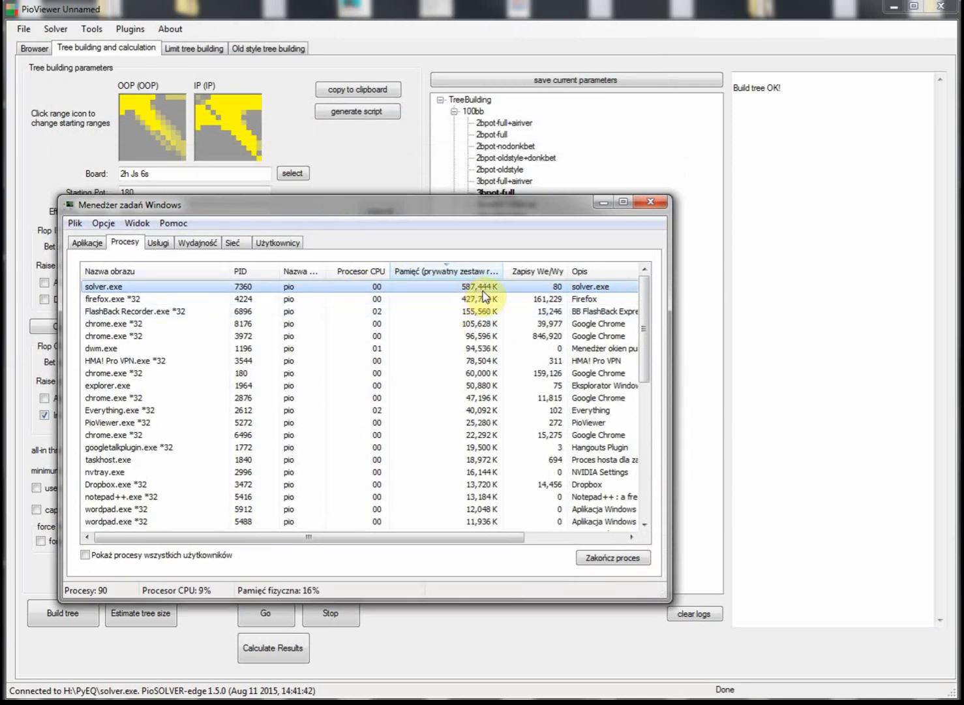
pyautogui.click(606, 206)
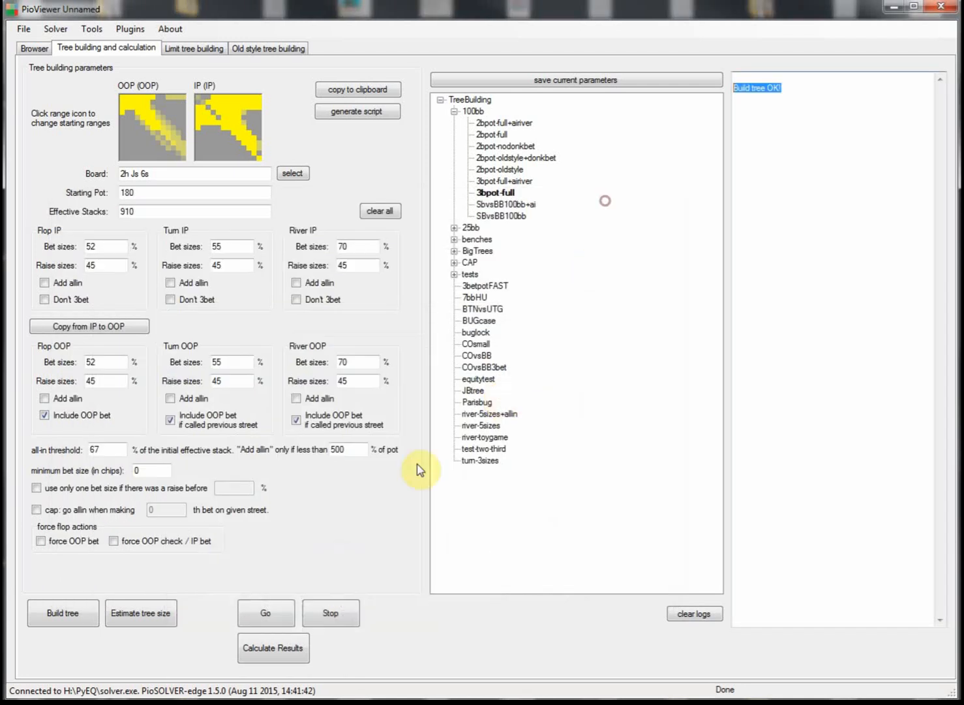
# Start the solver calculation and check the CPU use of solver.exe in Windows Task Manager
pyautogui.click(265, 616)
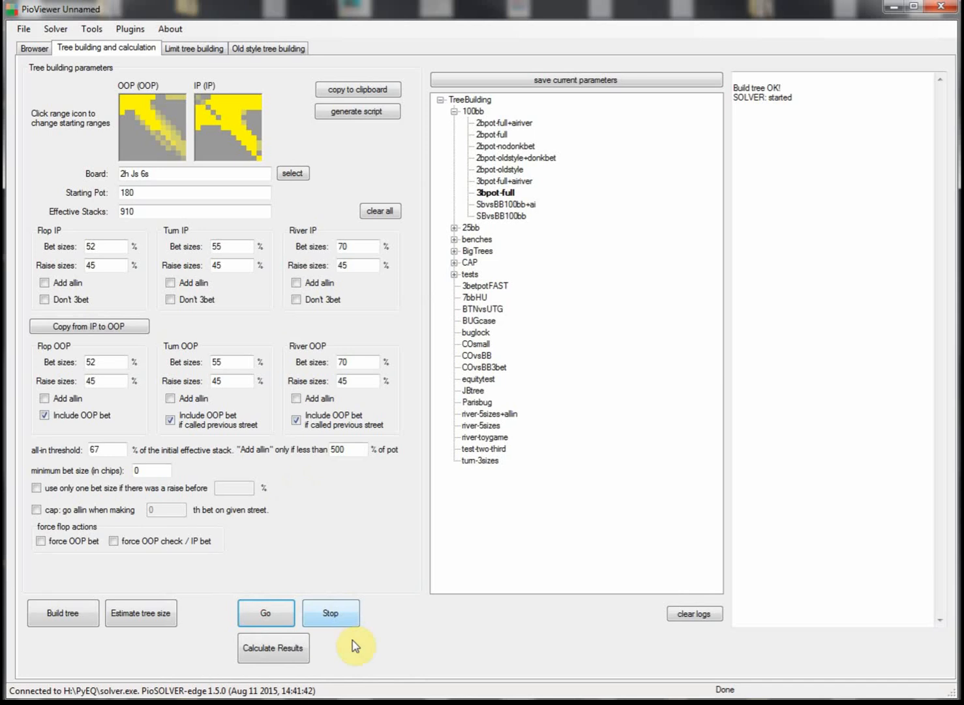
pyautogui.click(277, 703)
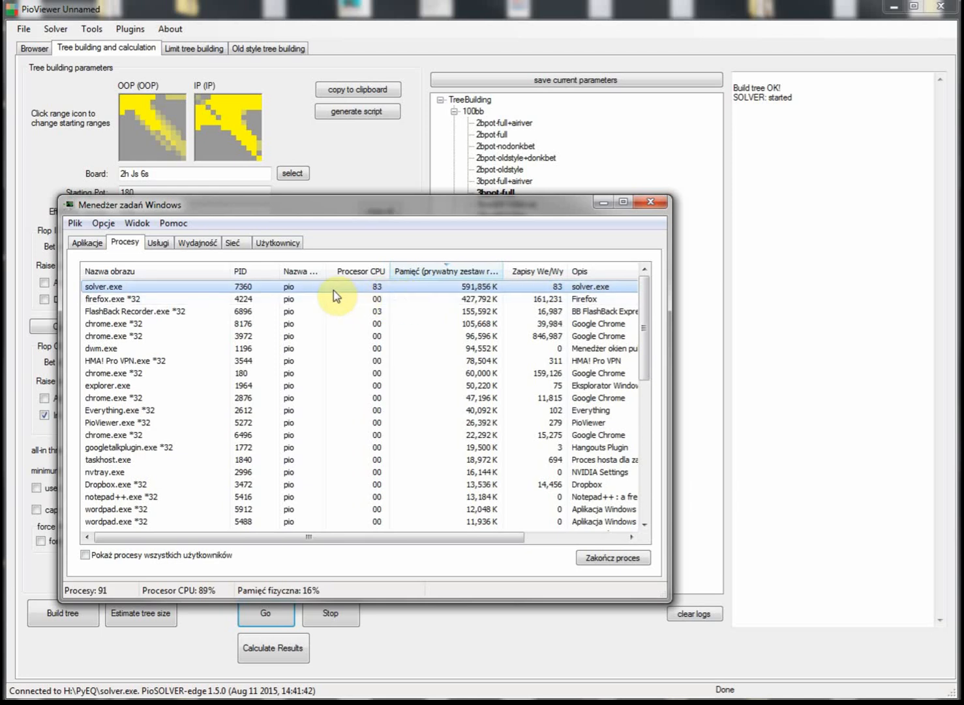
pyautogui.click(602, 203)
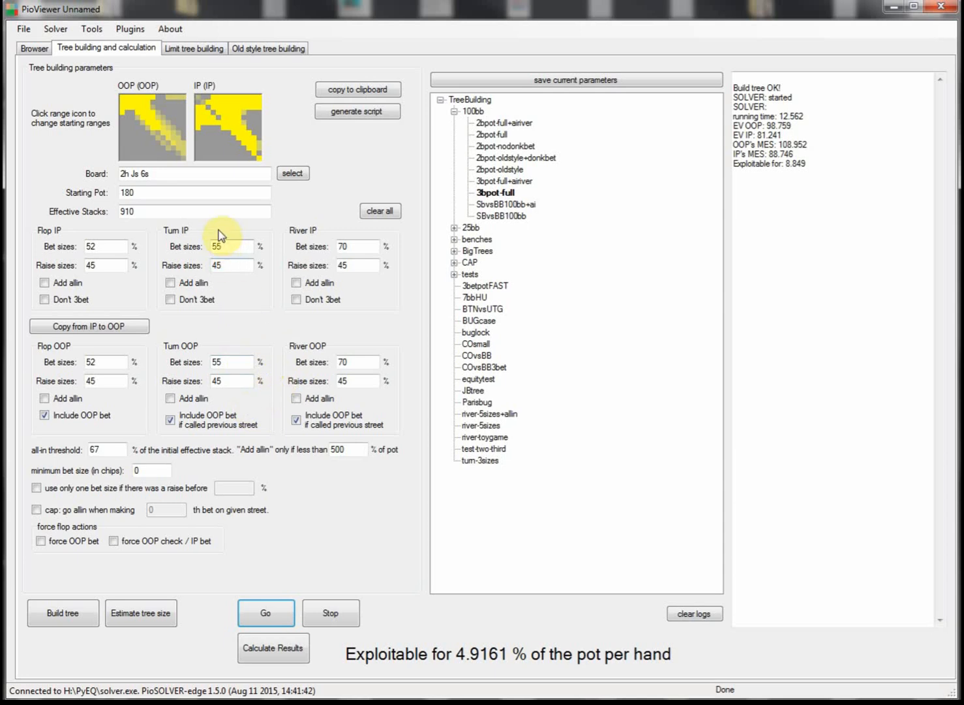
# In the IP range, set the selection weight to 0.25 and apply it to K8o, A7o, T5s and J4s
pyautogui.click(224, 130)
pyautogui.moveTo(467, 98); pyautogui.dragTo(243, 27)
pyautogui.click(124, 369)
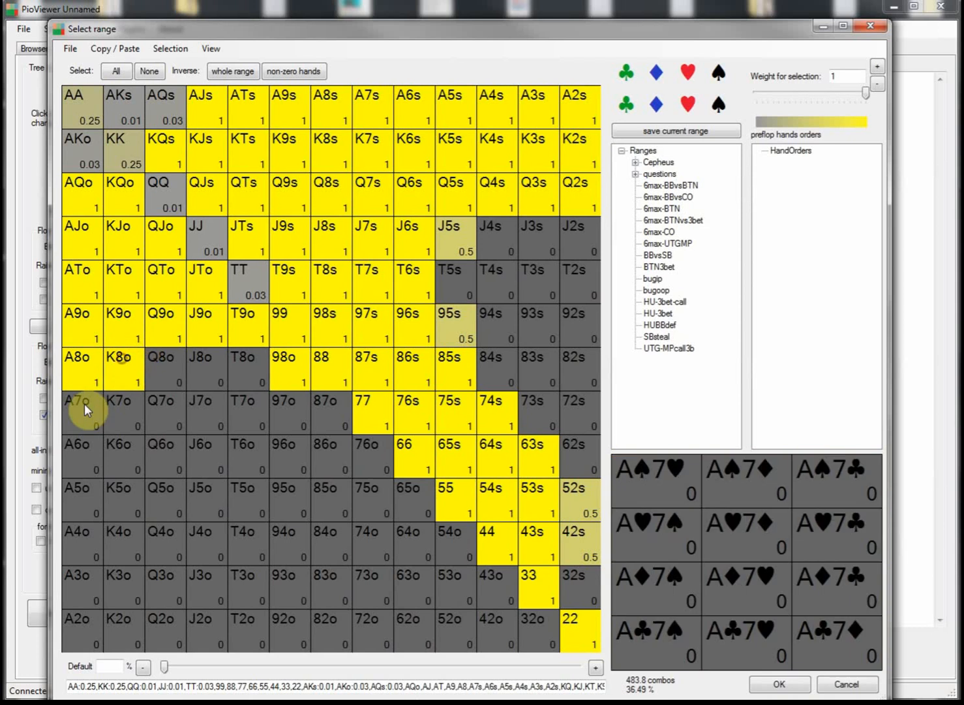
pyautogui.moveTo(86, 407)
pyautogui.mouseDown()
pyautogui.moveTo(86, 646)
pyautogui.moveTo(83, 411)
pyautogui.mouseUp()
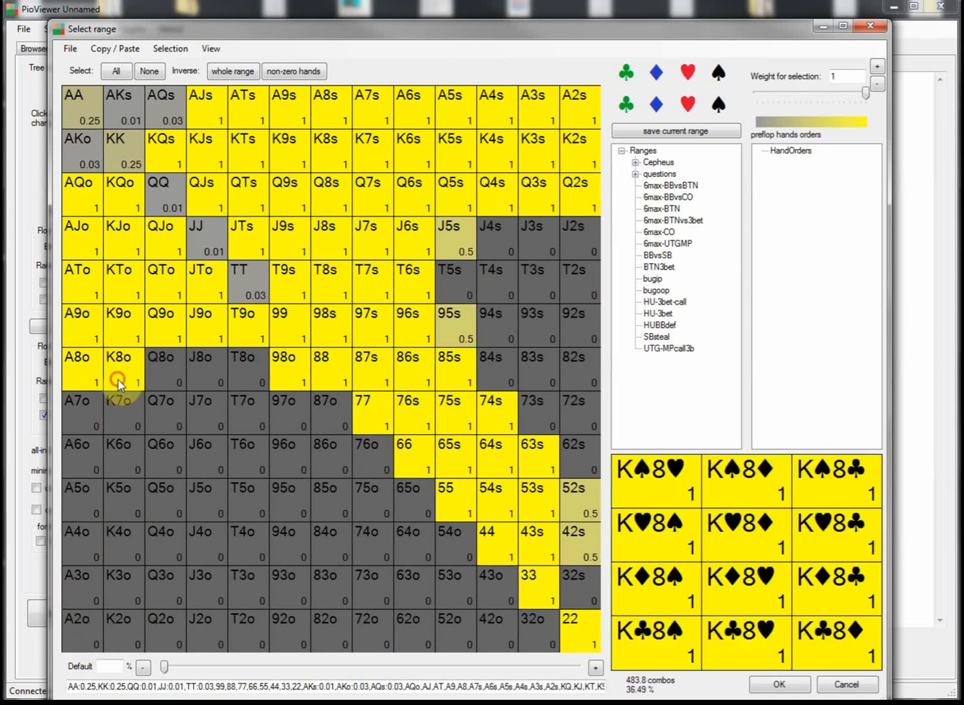
pyautogui.click(118, 383)
pyautogui.moveTo(866, 95); pyautogui.dragTo(788, 95)
pyautogui.click(877, 83)
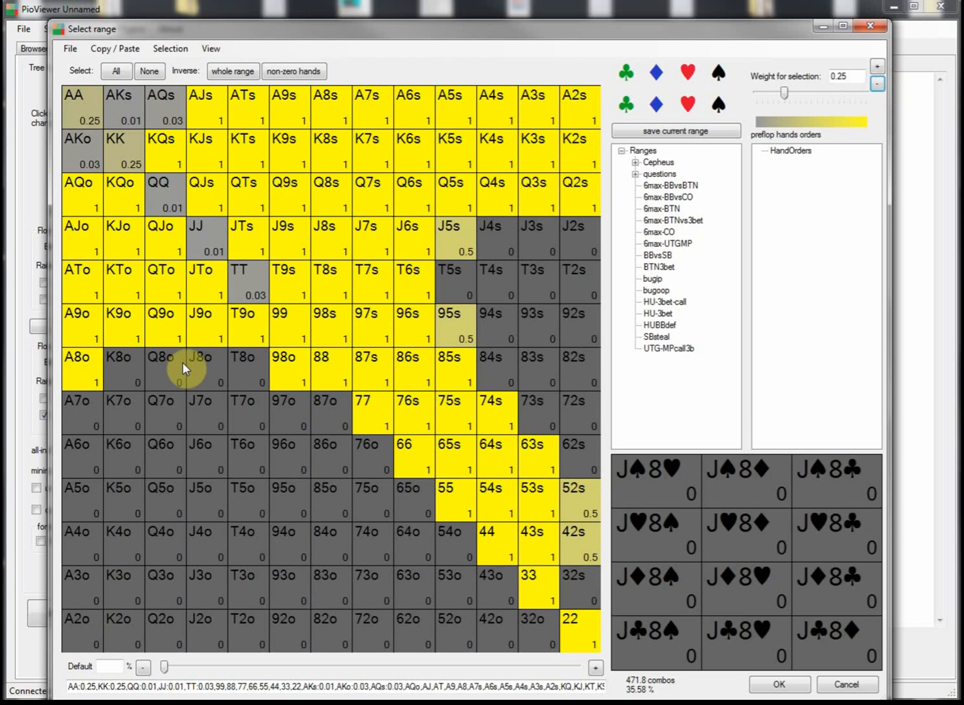
pyautogui.click(125, 370)
pyautogui.click(77, 413)
pyautogui.click(452, 277)
pyautogui.click(495, 243)
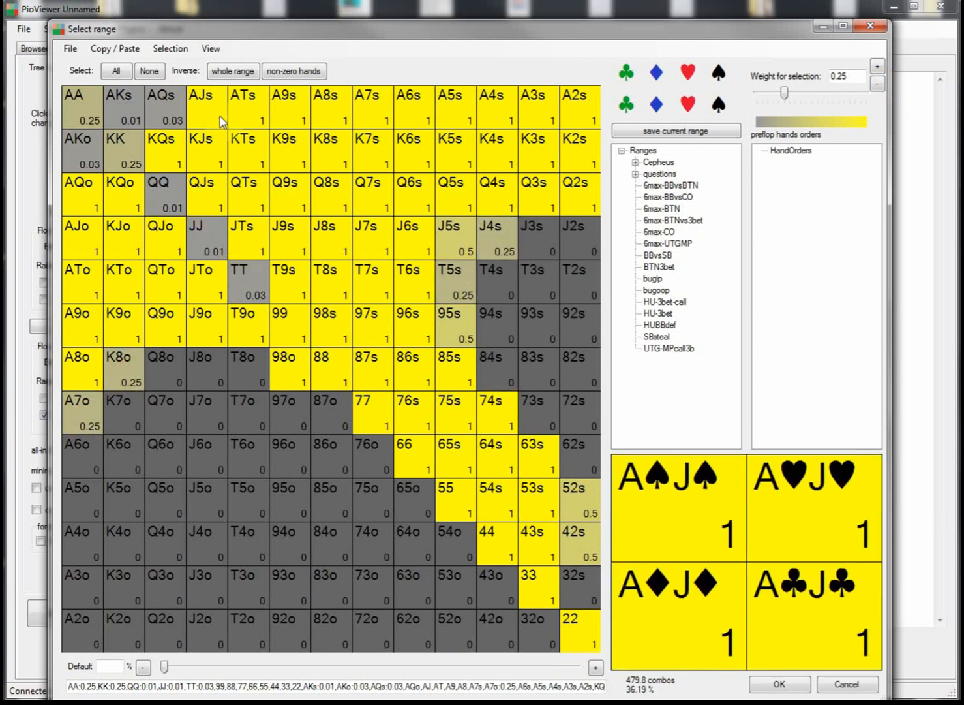
# Invert the whole IP range and invert it back
pyautogui.click(230, 76)
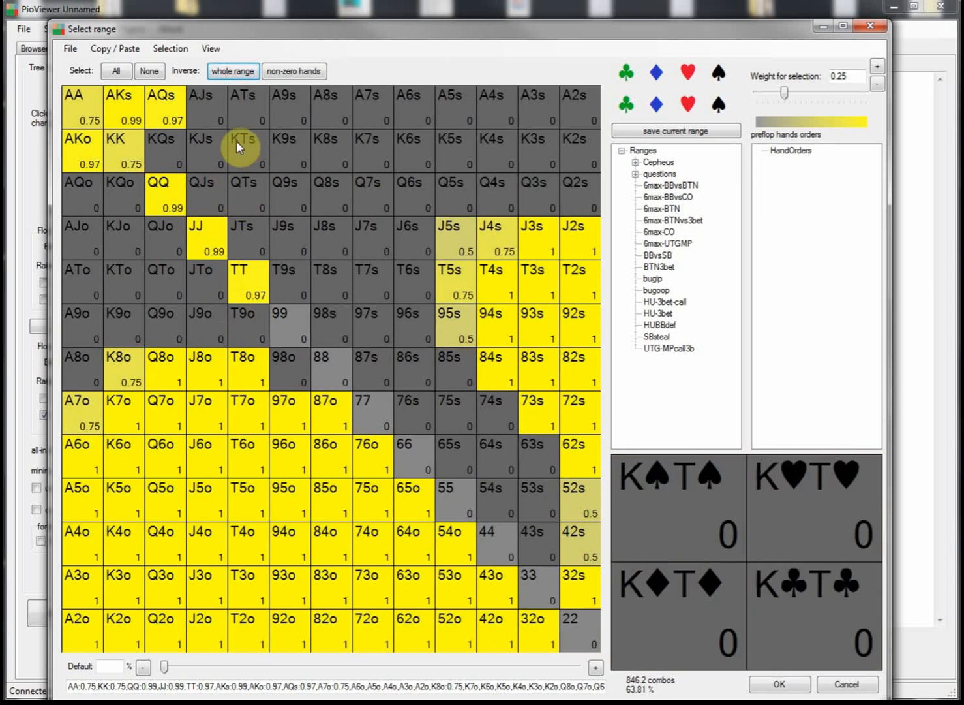
pyautogui.click(233, 72)
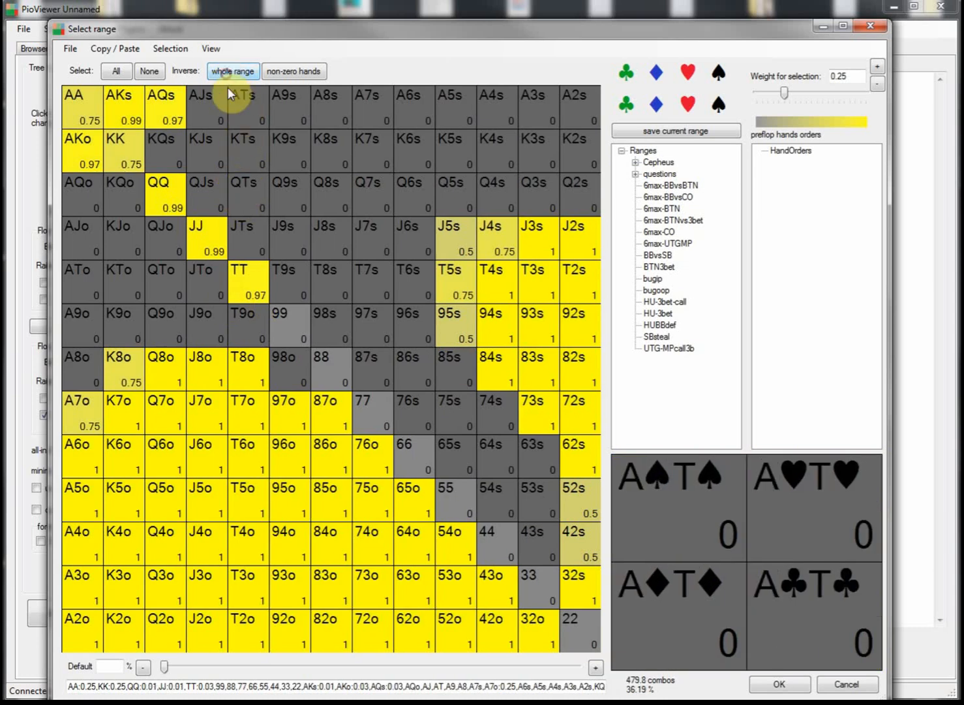
# Try several saved ranges, including bugip, and load 6max-UTGMP into the IP range editor
pyautogui.click(664, 234)
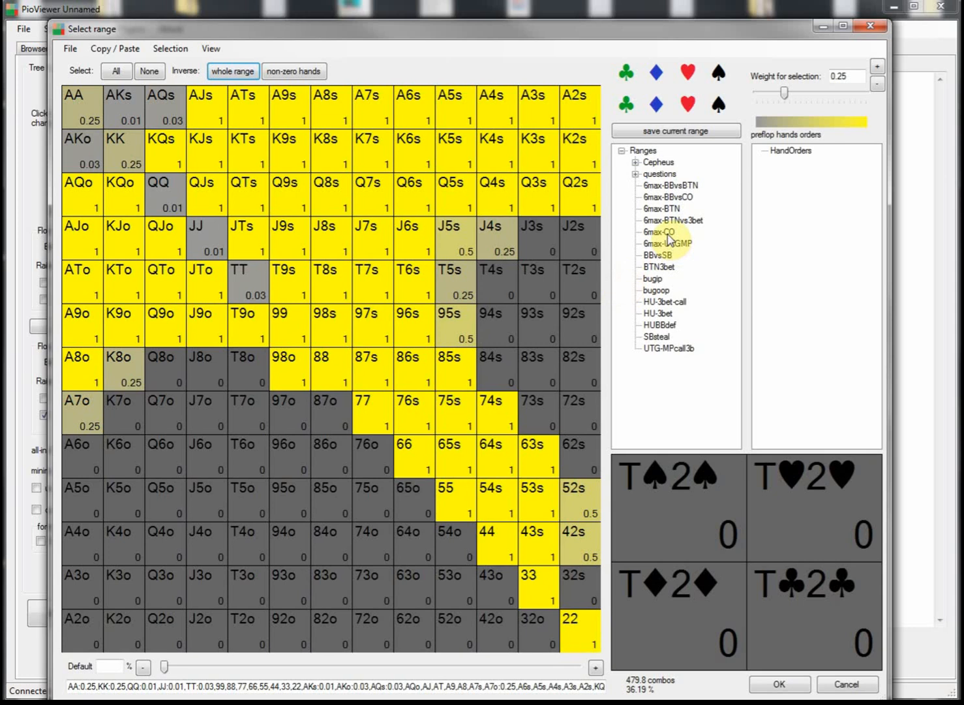
pyautogui.click(657, 255)
pyautogui.click(654, 278)
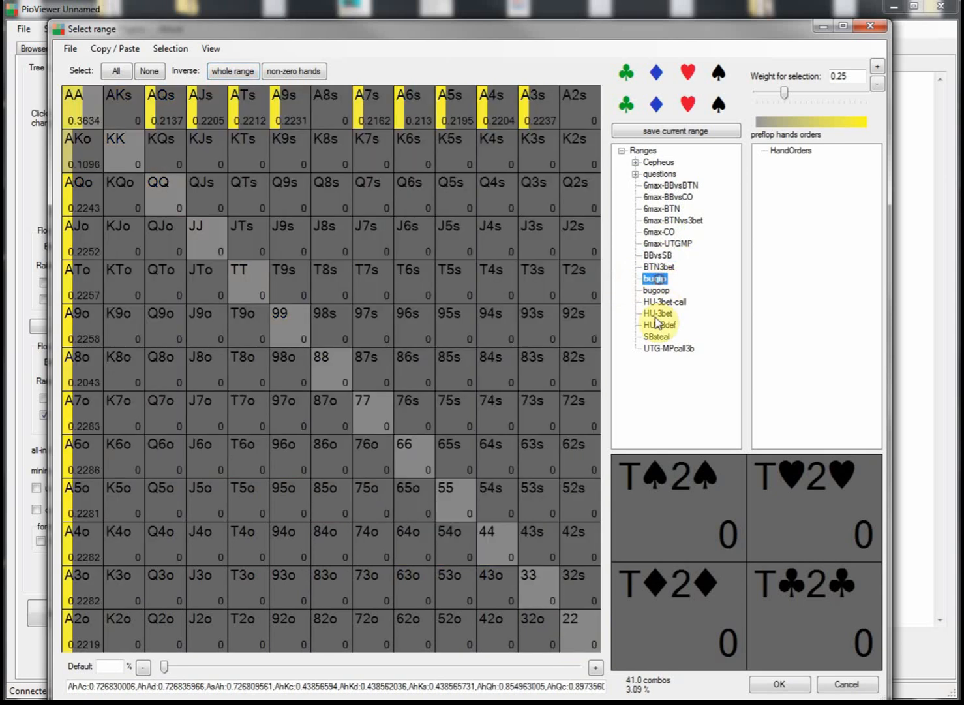
pyautogui.click(666, 243)
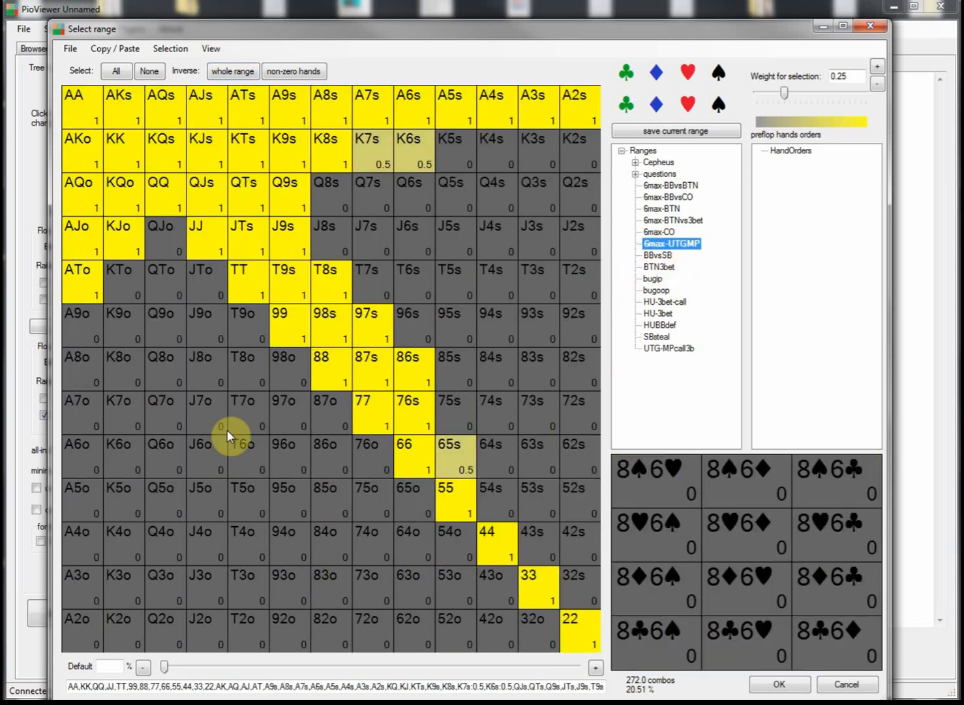
# Add KTo, QJo and A9o at weight 0.25, cancel saving the range to a file, and close the range editor without applying
pyautogui.click(133, 293)
pyautogui.click(160, 250)
pyautogui.click(84, 324)
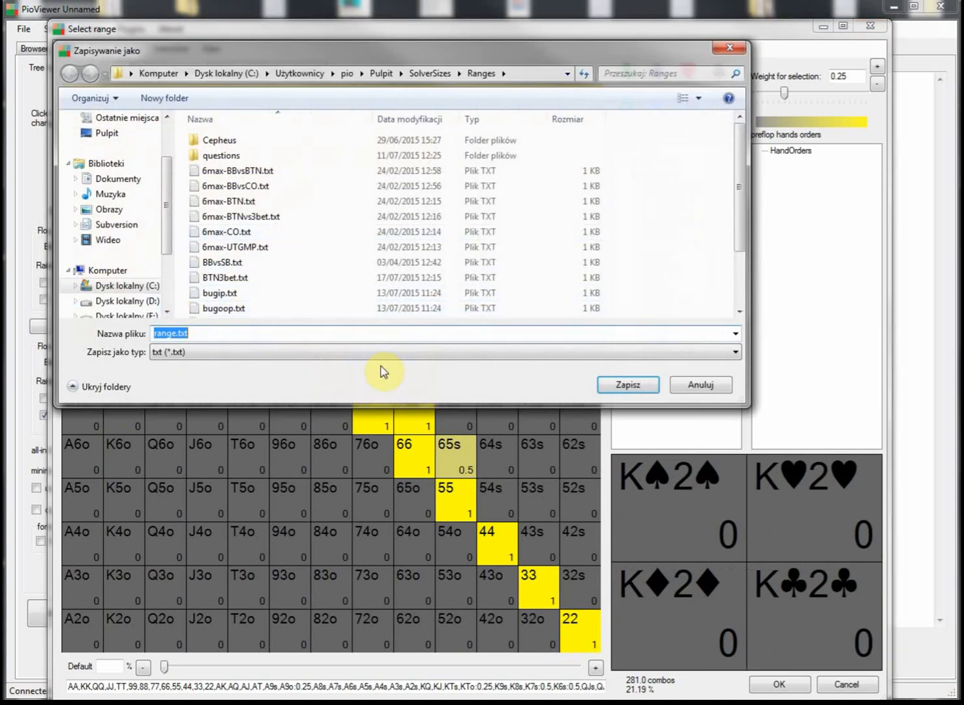
pyautogui.click(700, 384)
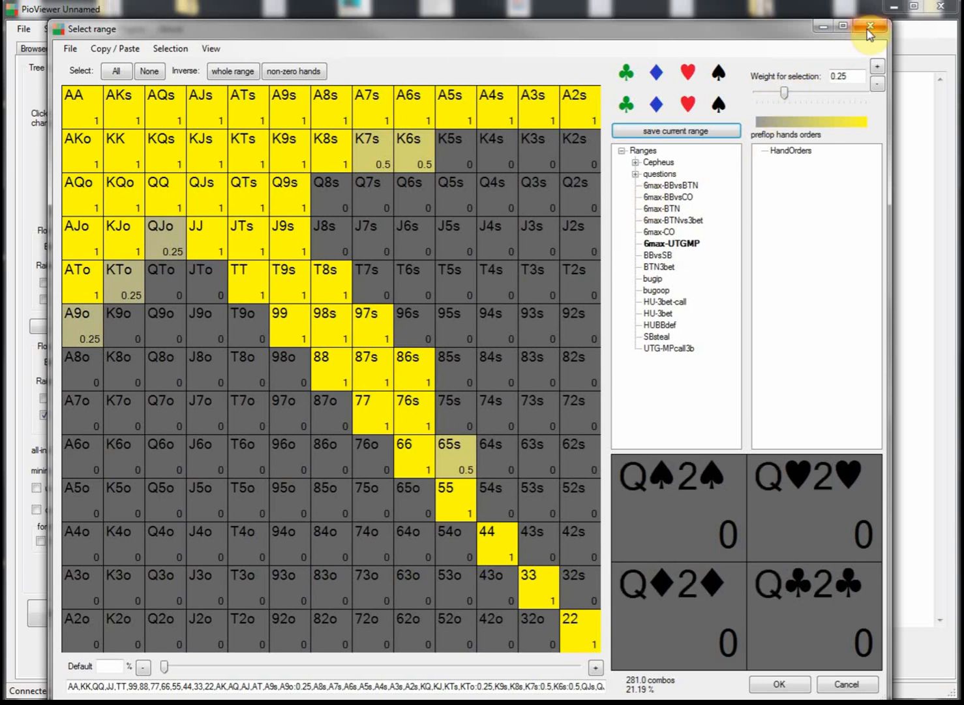
pyautogui.click(869, 27)
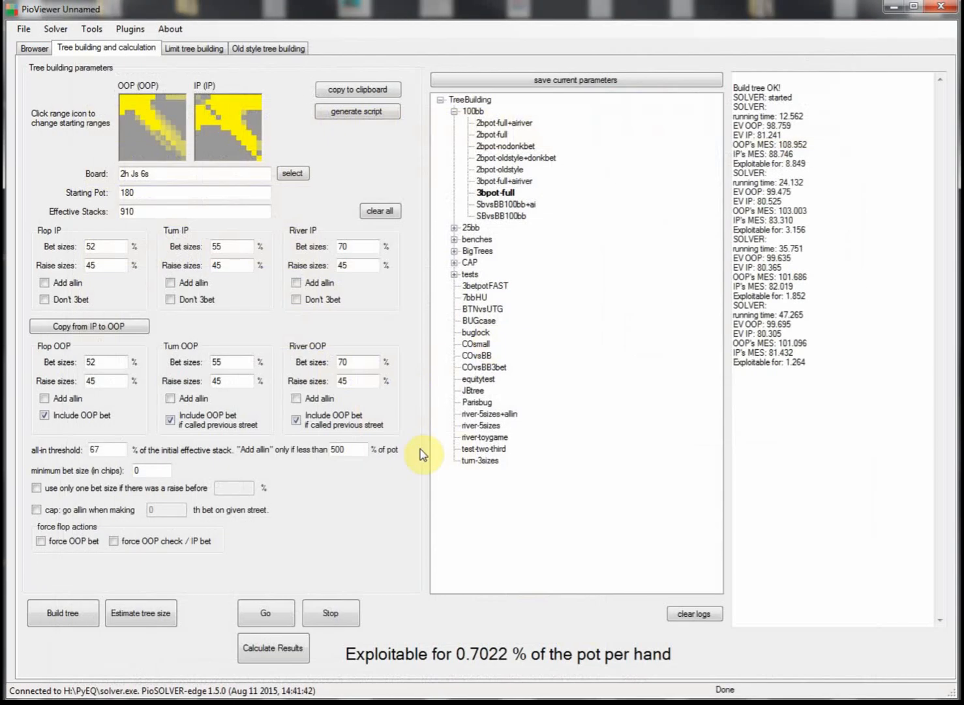
pyautogui.doubleClick(162, 192)
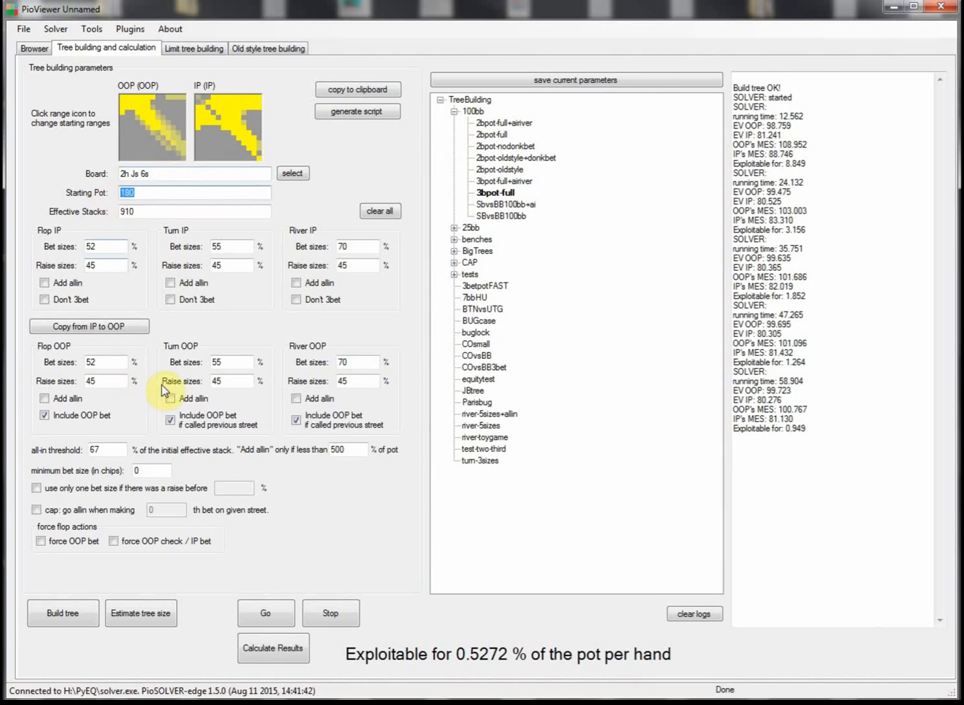
pyautogui.doubleClick(139, 212)
pyautogui.click(131, 192)
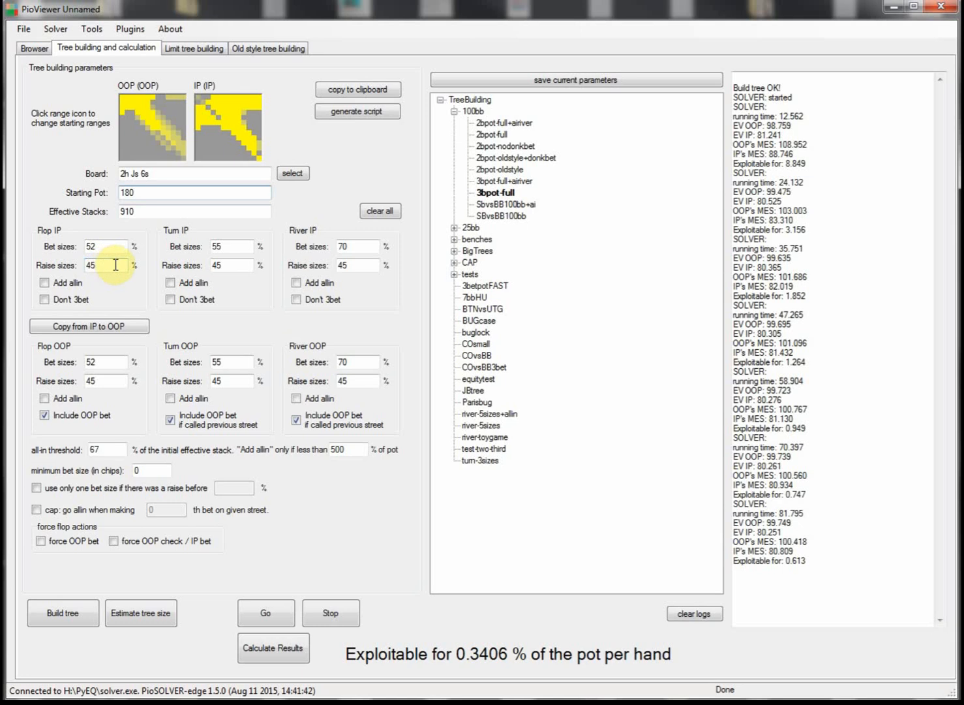
# Set the IP raise size on the flop to 2.5x
pyautogui.doubleClick(113, 265)
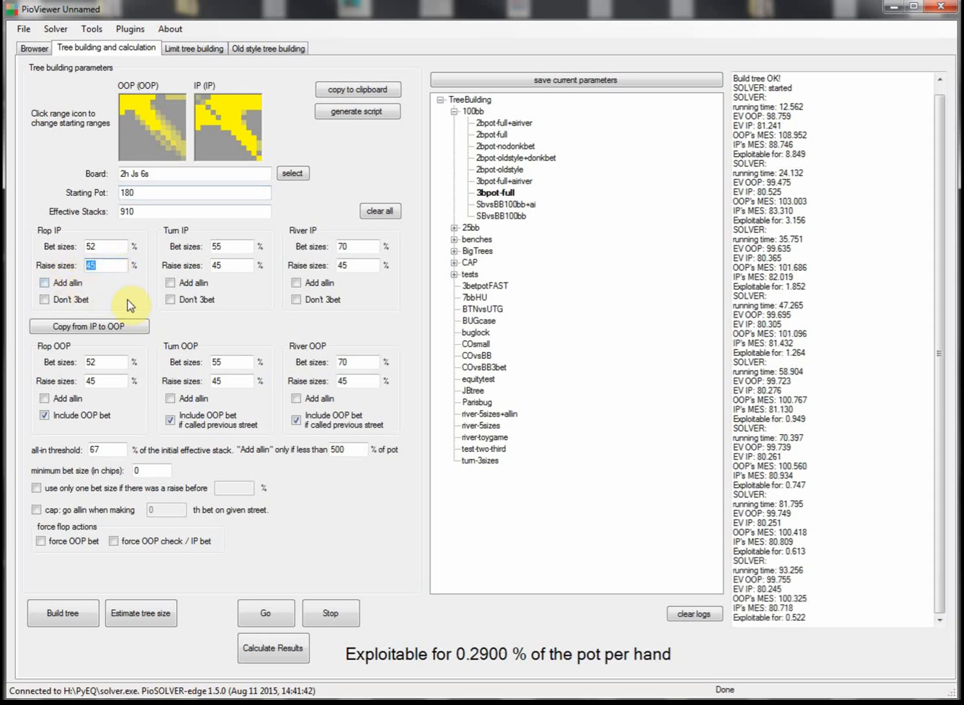
pyautogui.write('2.5x')
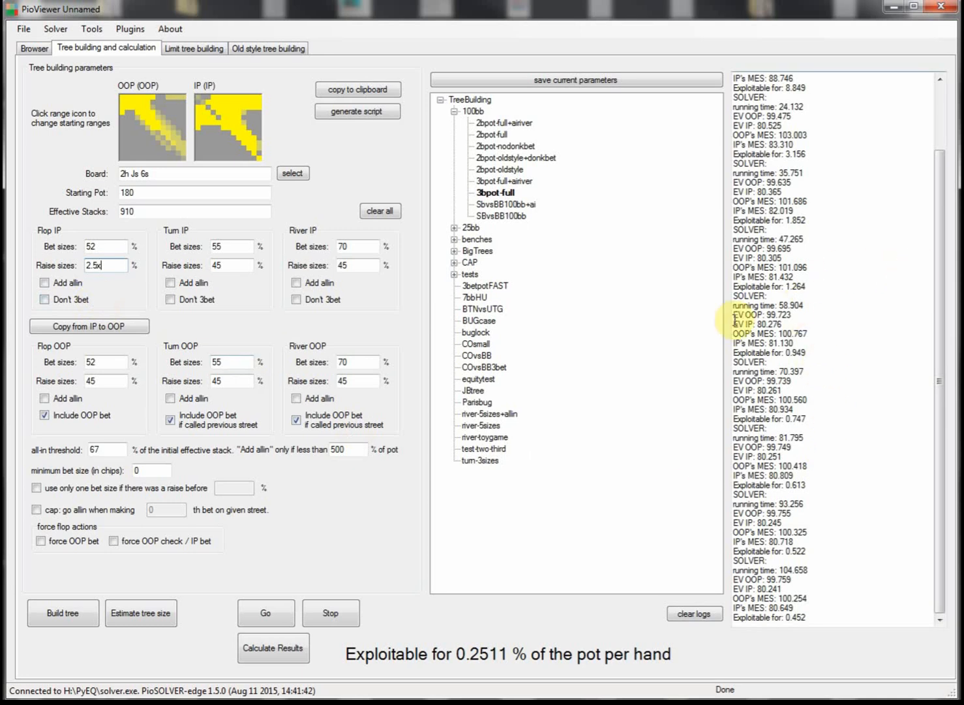
pyautogui.moveTo(940, 291); pyautogui.dragTo(935, 363)
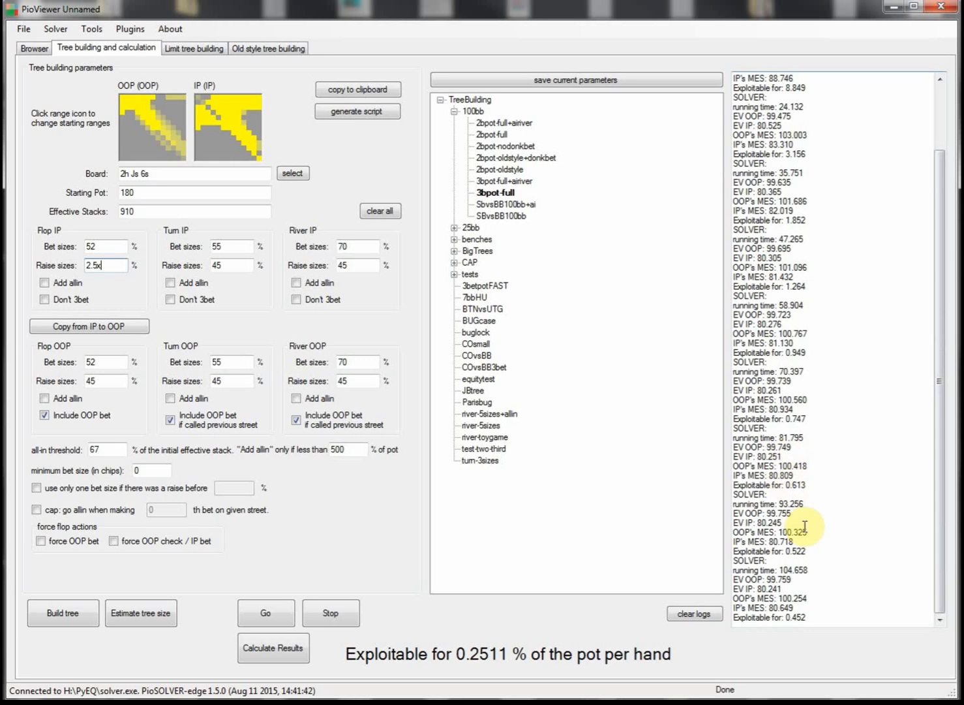
# Check the latest running time in the solver log and stop the calculation
pyautogui.click(817, 569)
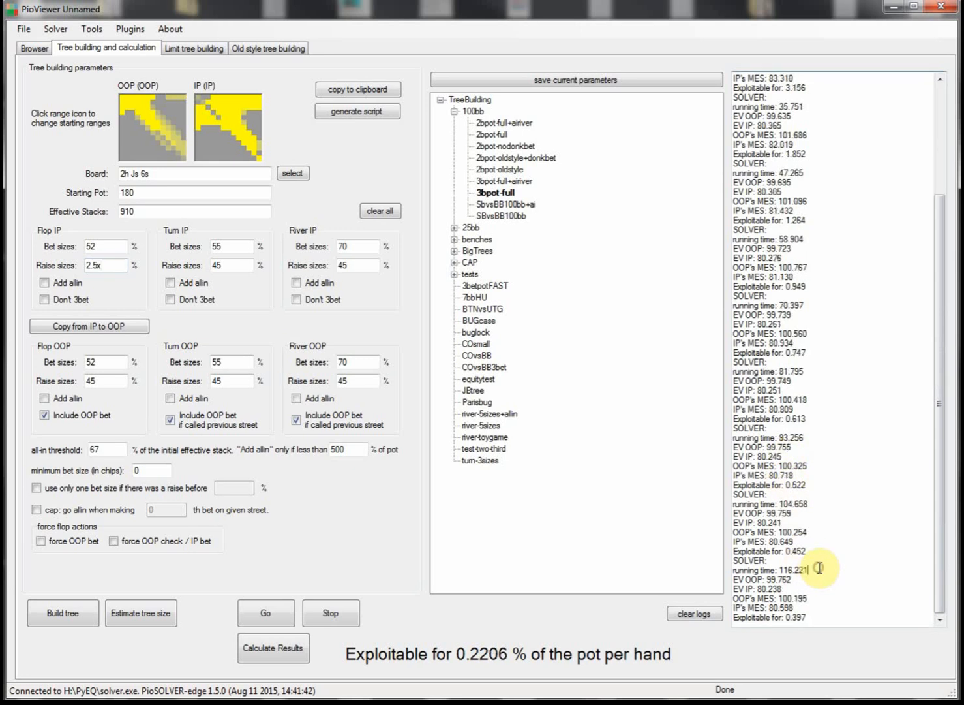
pyautogui.moveTo(816, 568); pyautogui.dragTo(755, 570)
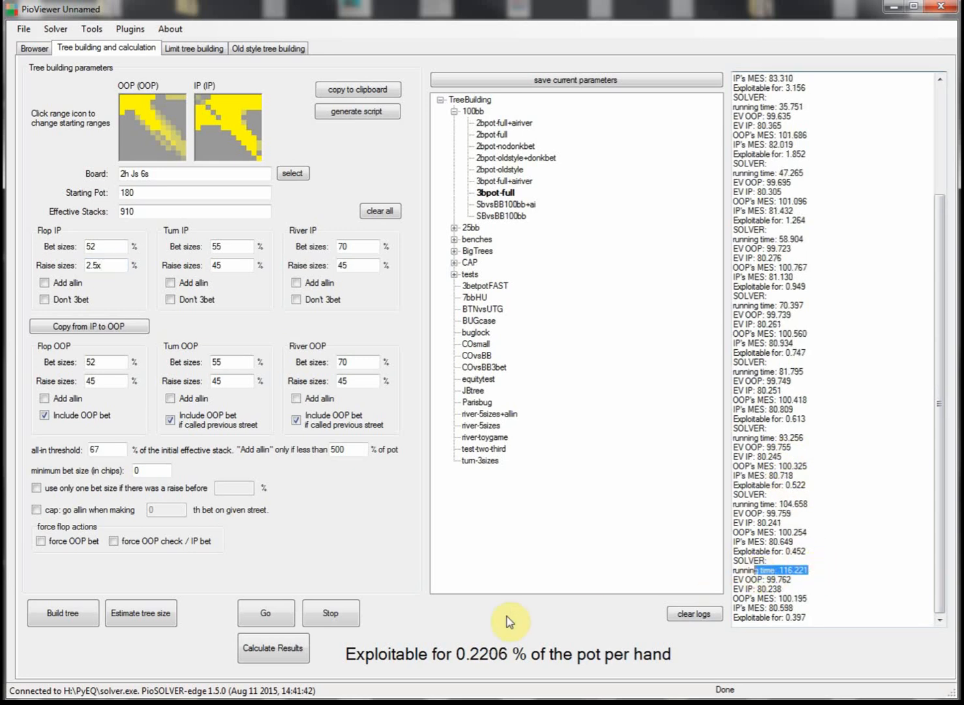
pyautogui.click(330, 617)
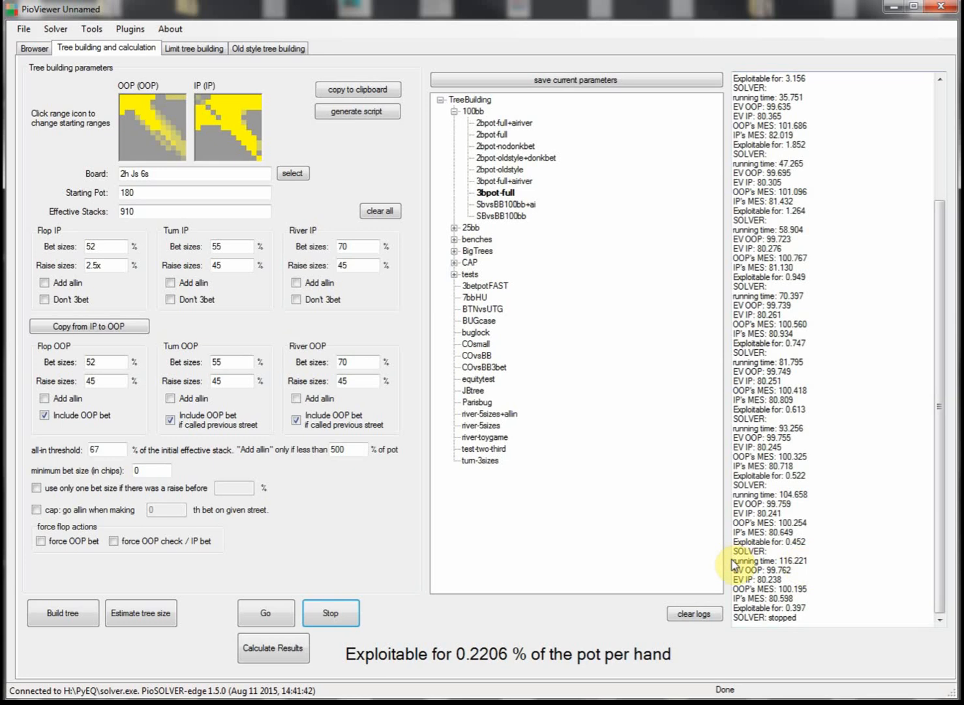
# Review the last result block in the solver log, comparing the OOP and IP EVs with the OOP's MES
pyautogui.moveTo(734, 563); pyautogui.dragTo(805, 613)
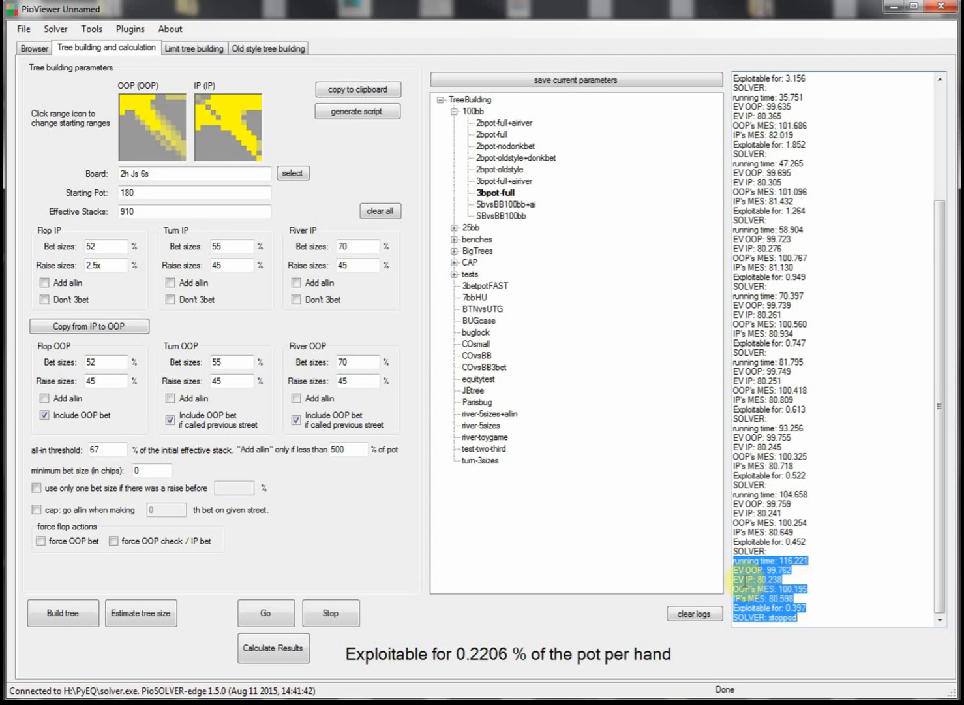
pyautogui.click(752, 572)
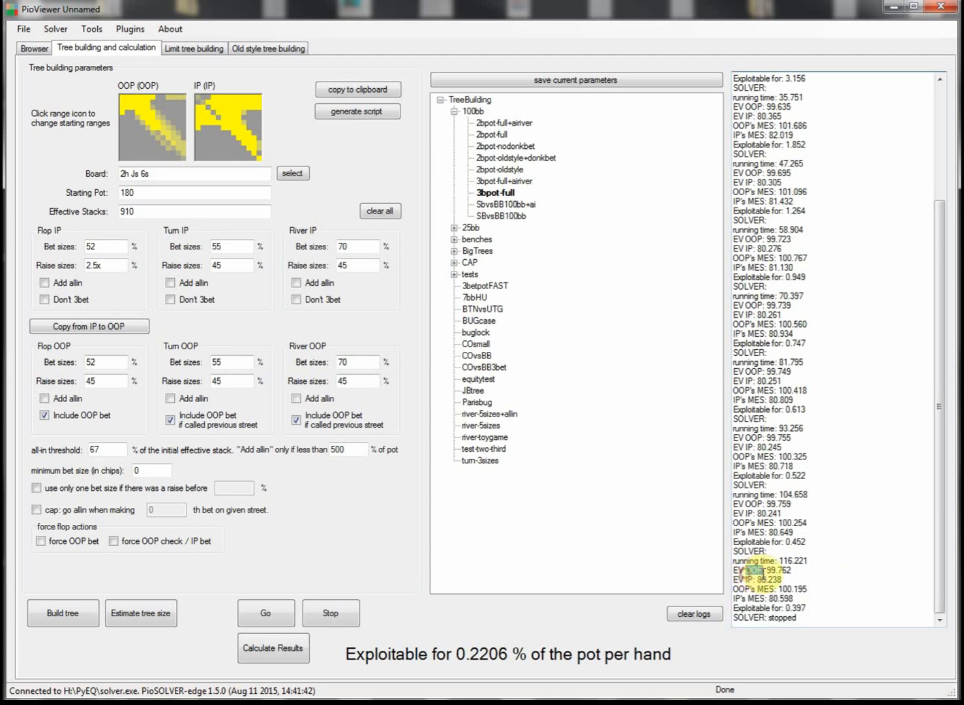
pyautogui.click(748, 580)
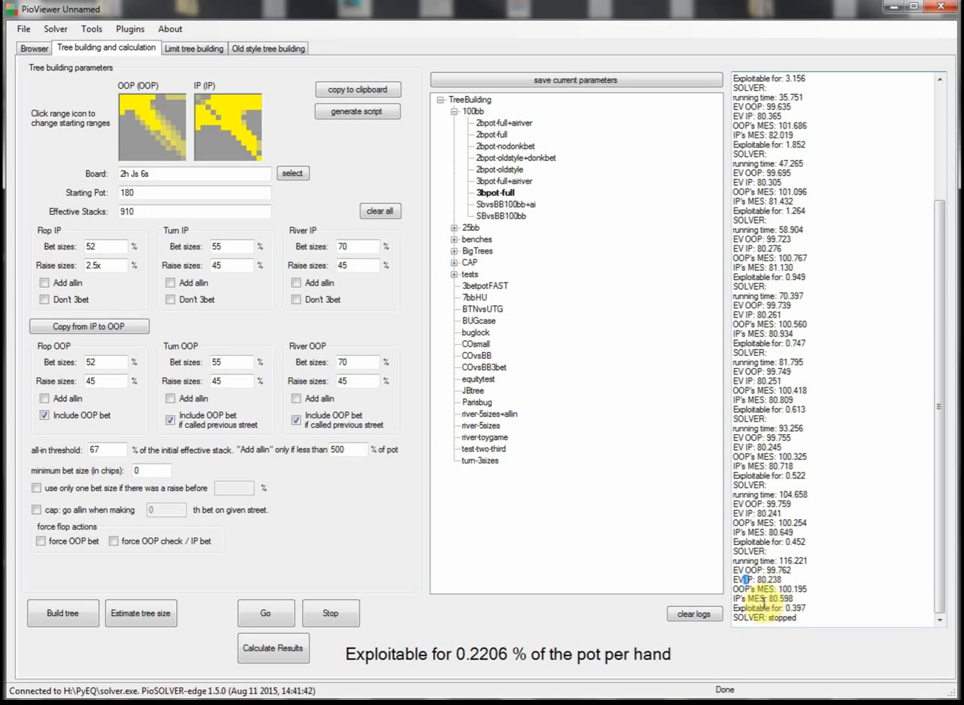
pyautogui.click(732, 588)
pyautogui.moveTo(733, 589); pyautogui.dragTo(755, 592)
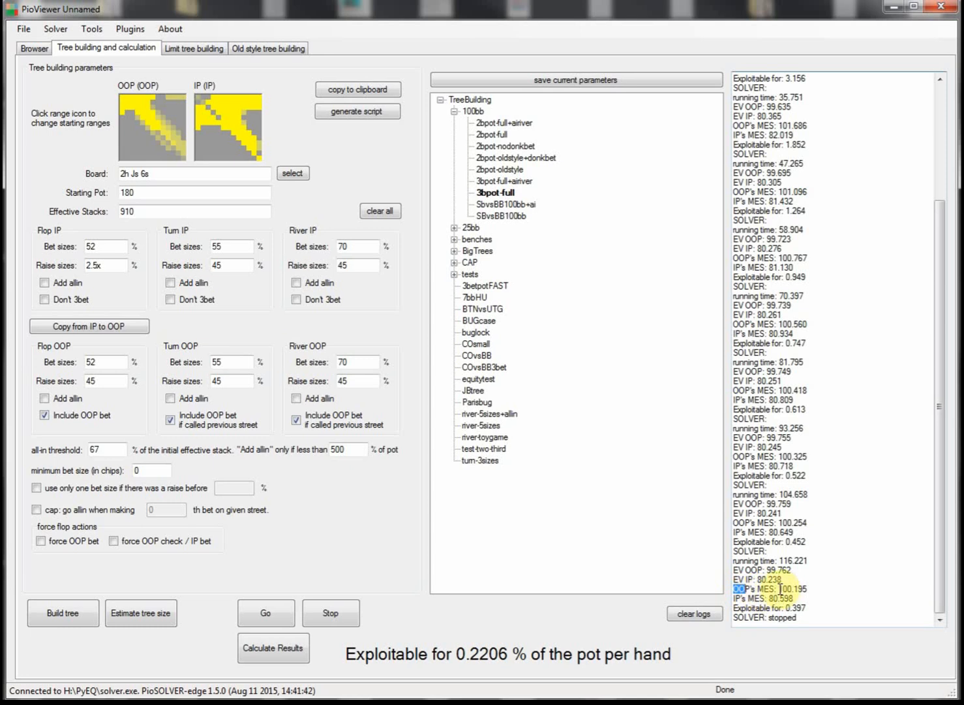
pyautogui.moveTo(777, 588); pyautogui.dragTo(804, 589)
pyautogui.moveTo(767, 570); pyautogui.dragTo(808, 589)
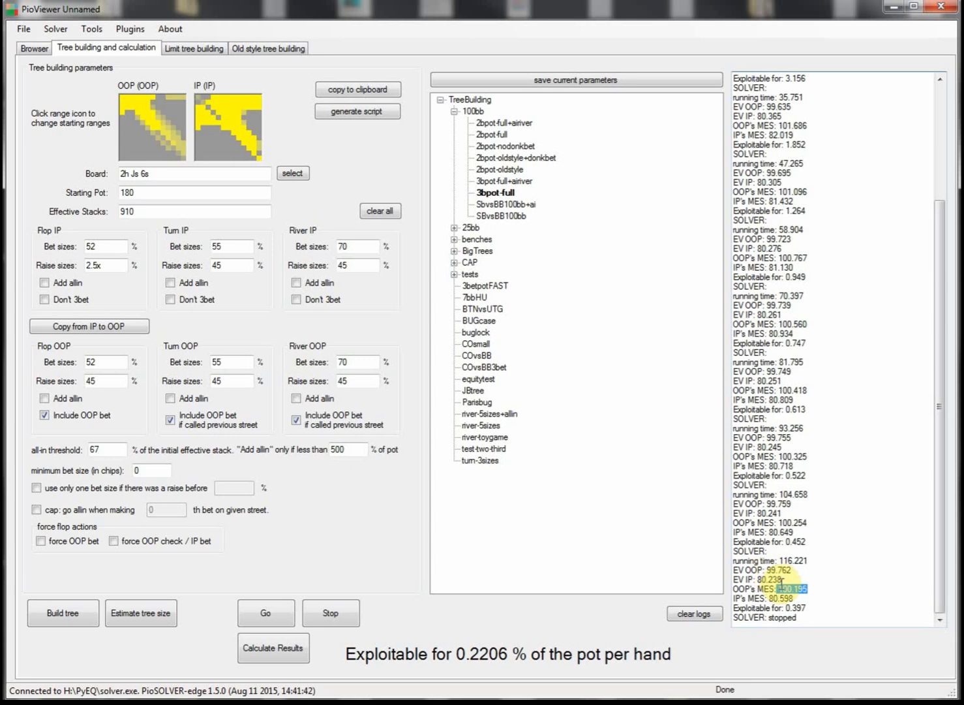
pyautogui.click(779, 588)
pyautogui.moveTo(778, 588); pyautogui.dragTo(809, 590)
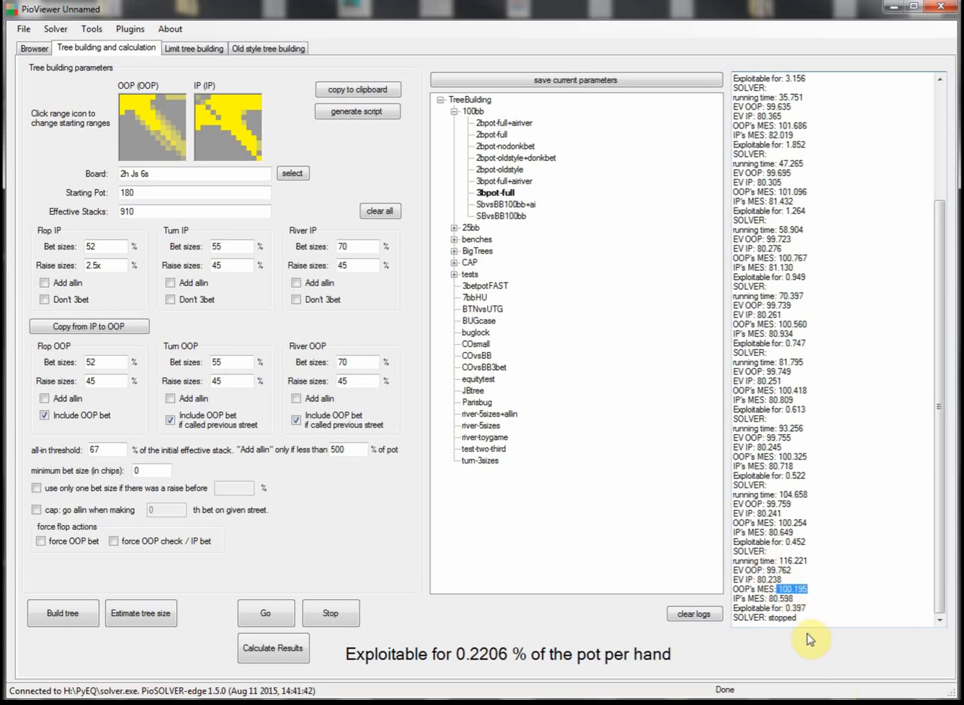
# Examine the final exploitability value in the solver log and its percentage of the pot
pyautogui.moveTo(814, 607); pyautogui.dragTo(731, 607)
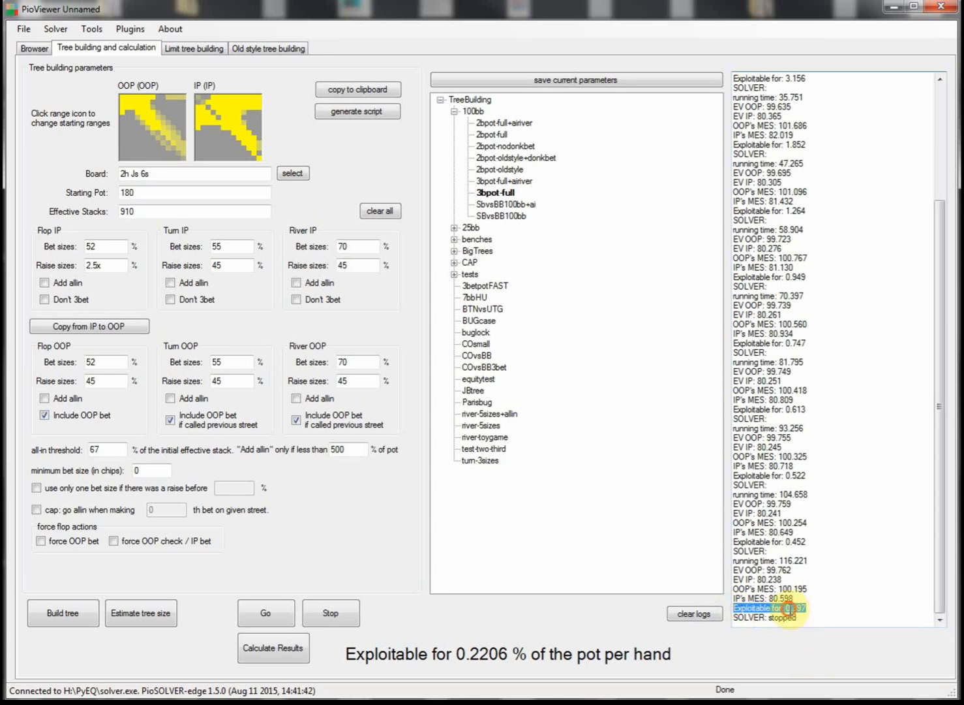
pyautogui.click(796, 613)
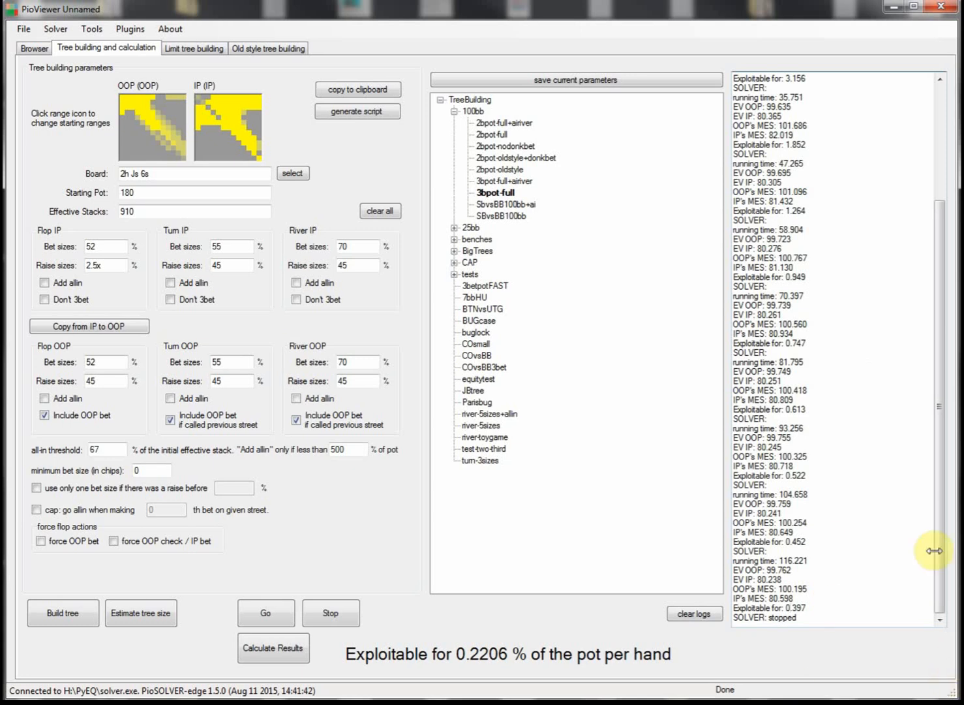
pyautogui.click(807, 602)
pyautogui.moveTo(786, 608); pyautogui.dragTo(813, 607)
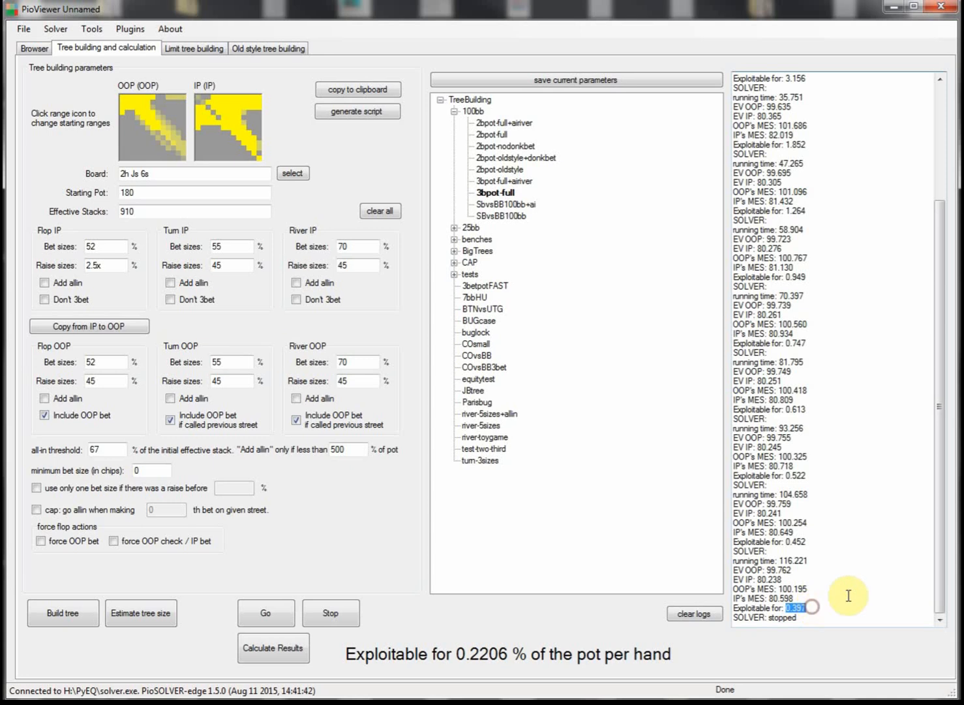
pyautogui.click(456, 657)
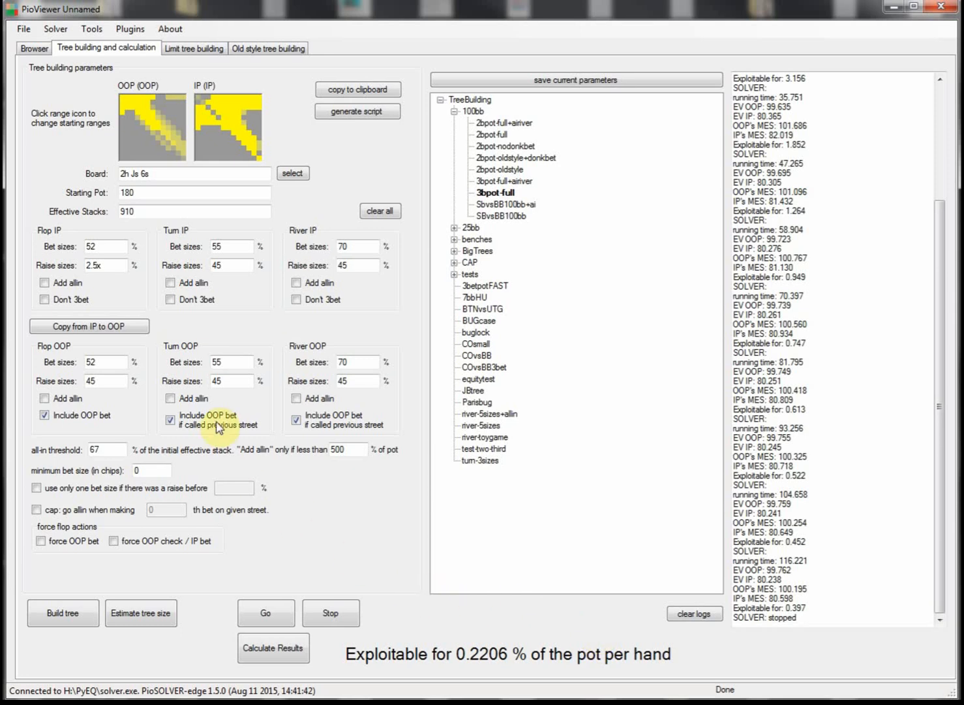
# Browse the solved tree through OOP bet 94, IP call and the 5♣ turn, and return to the root
pyautogui.click(26, 52)
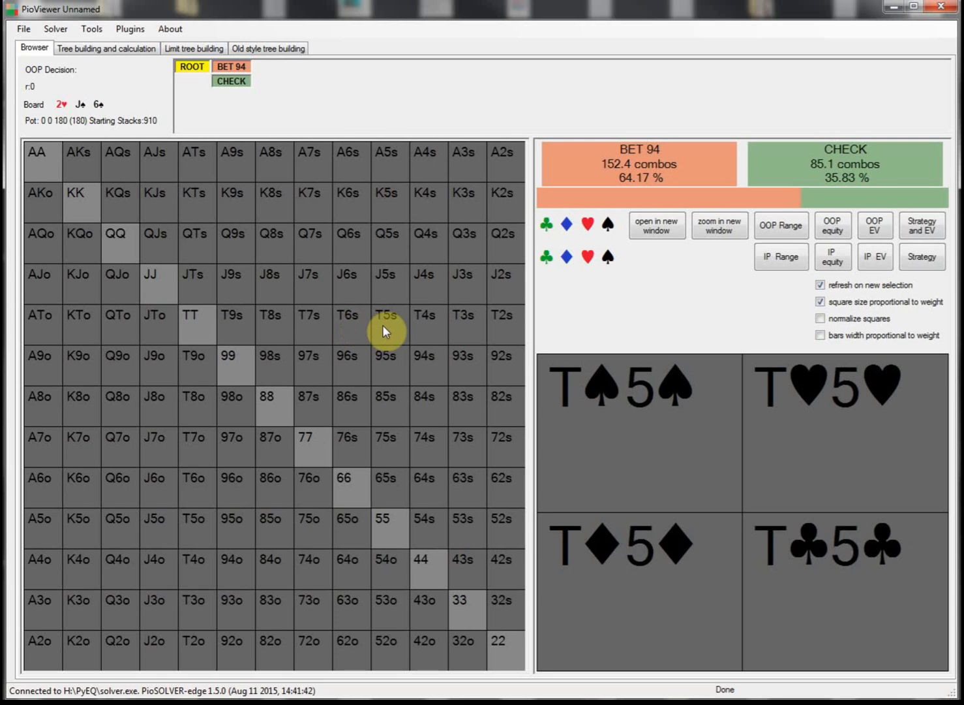
pyautogui.click(230, 66)
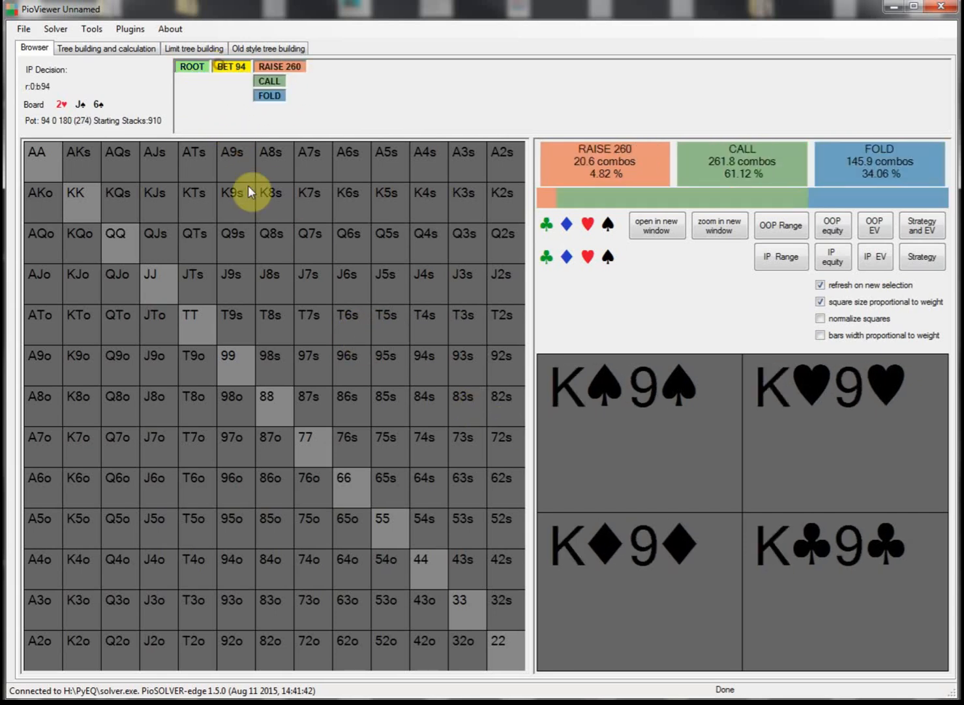
pyautogui.click(271, 82)
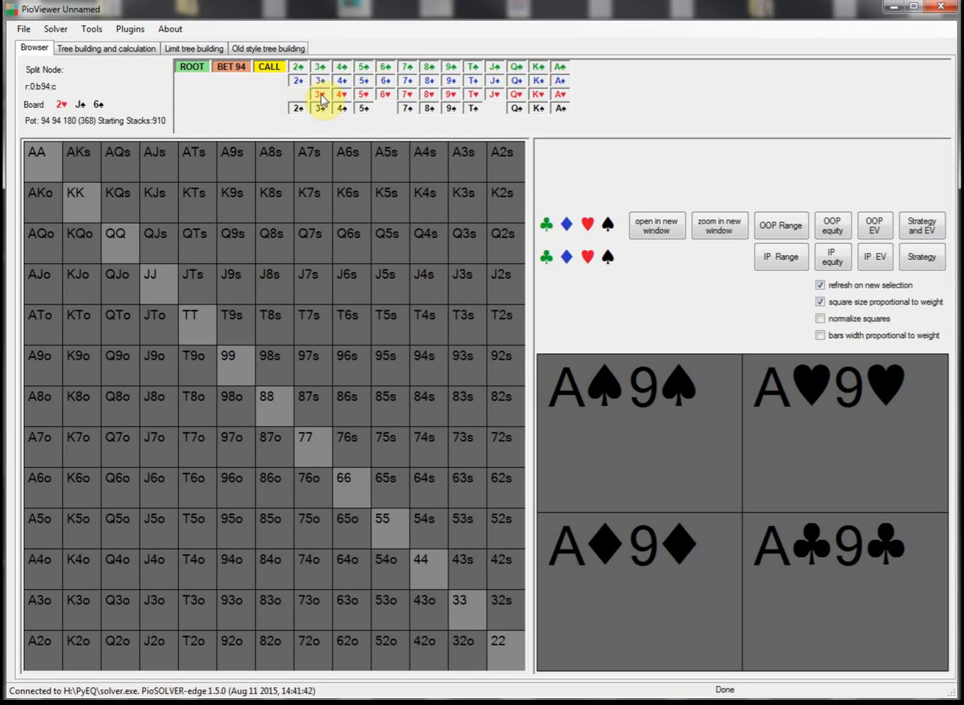
pyautogui.click(363, 68)
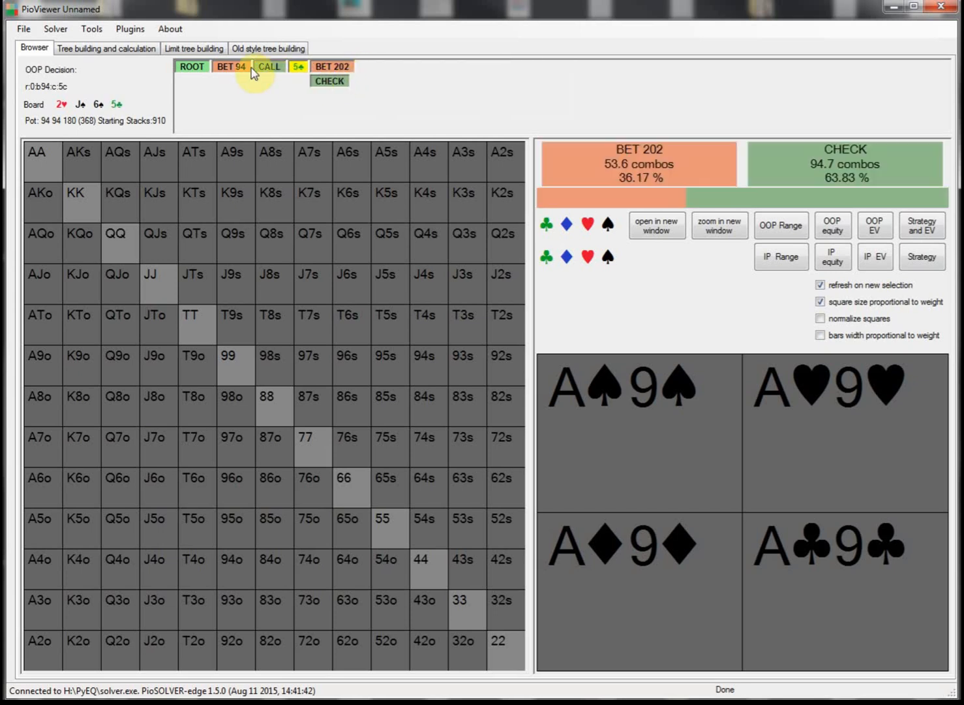
pyautogui.click(228, 68)
pyautogui.click(193, 67)
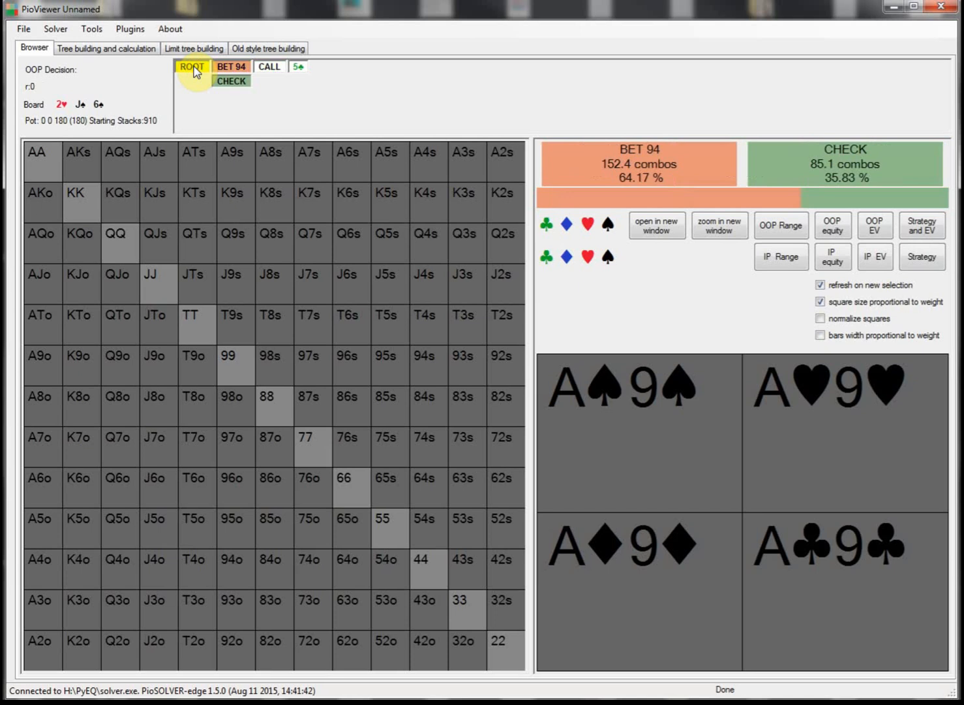
# Follow the line OOP check, IP bet 94, OOP call and the 5♦ turn, and return to the root
pyautogui.click(231, 81)
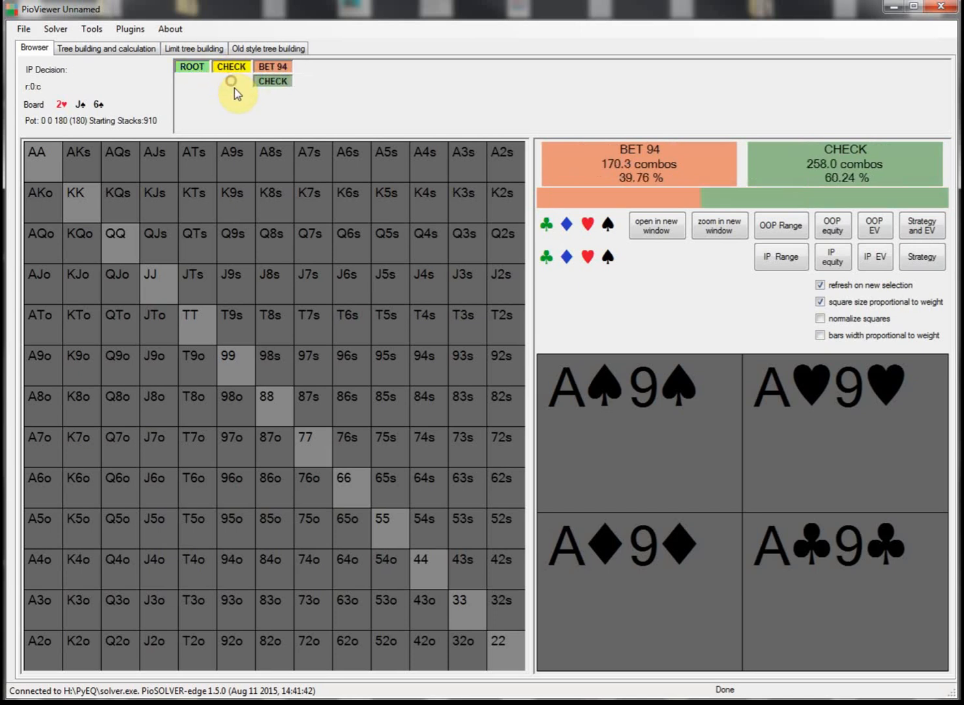
pyautogui.click(273, 66)
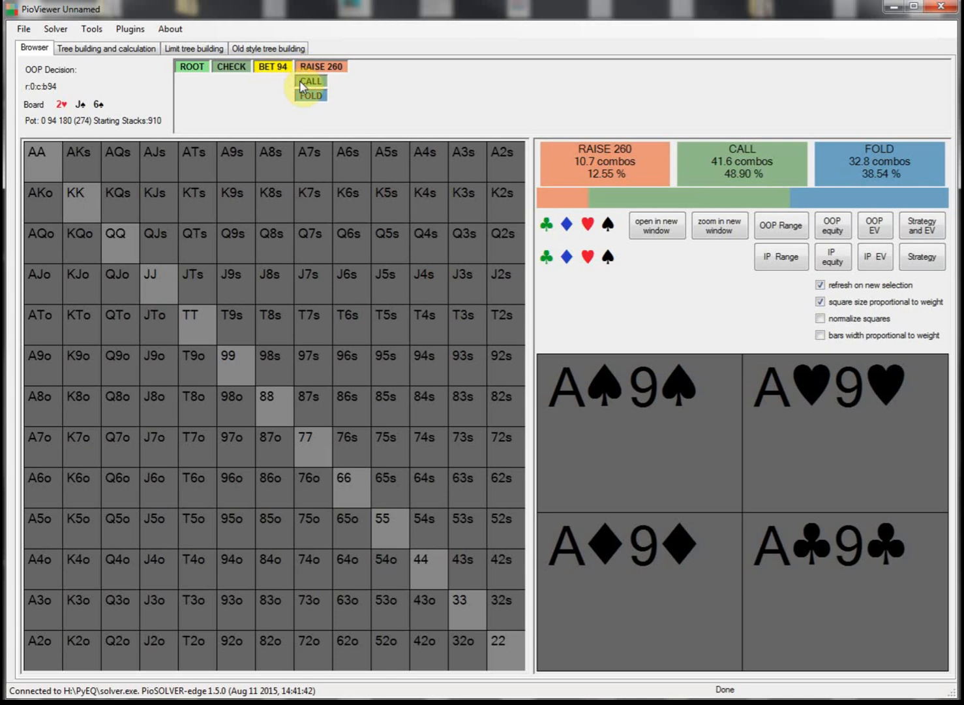
pyautogui.click(300, 81)
pyautogui.click(405, 80)
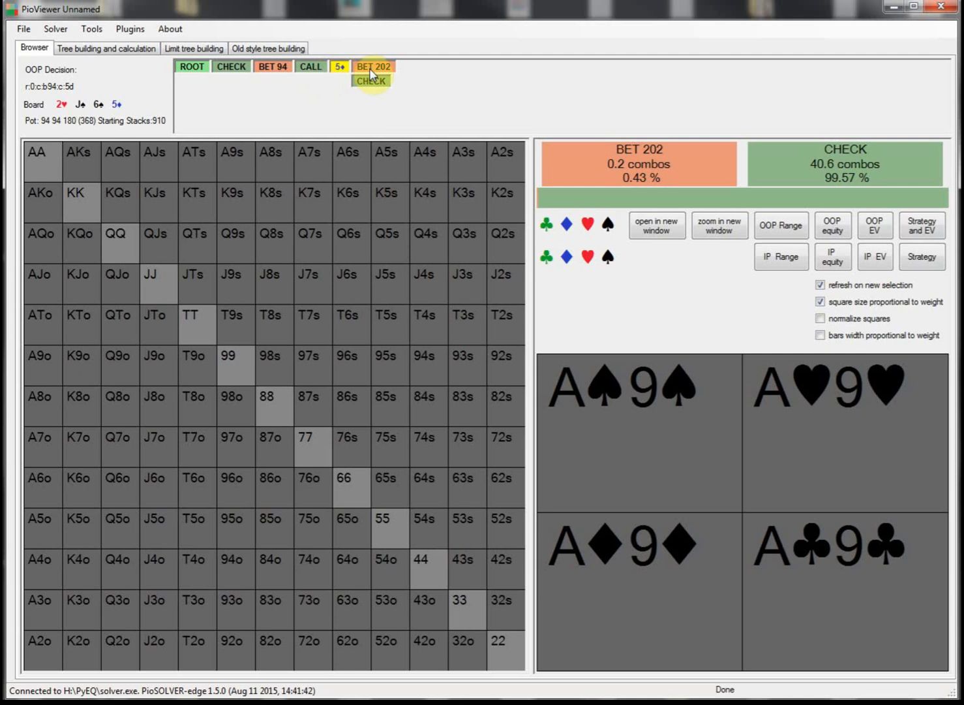
pyautogui.click(308, 70)
pyautogui.click(232, 66)
pyautogui.click(203, 69)
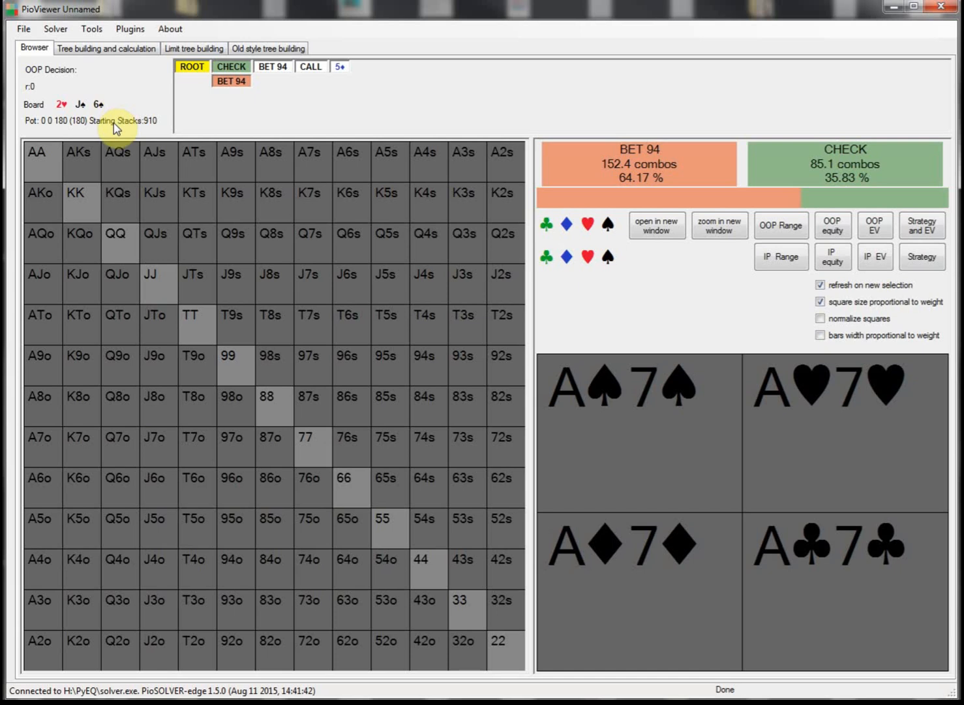
# Show IP's strategy facing the 94 bet, inspect AJs, add the EVs to the view and examine 85s
pyautogui.click(232, 83)
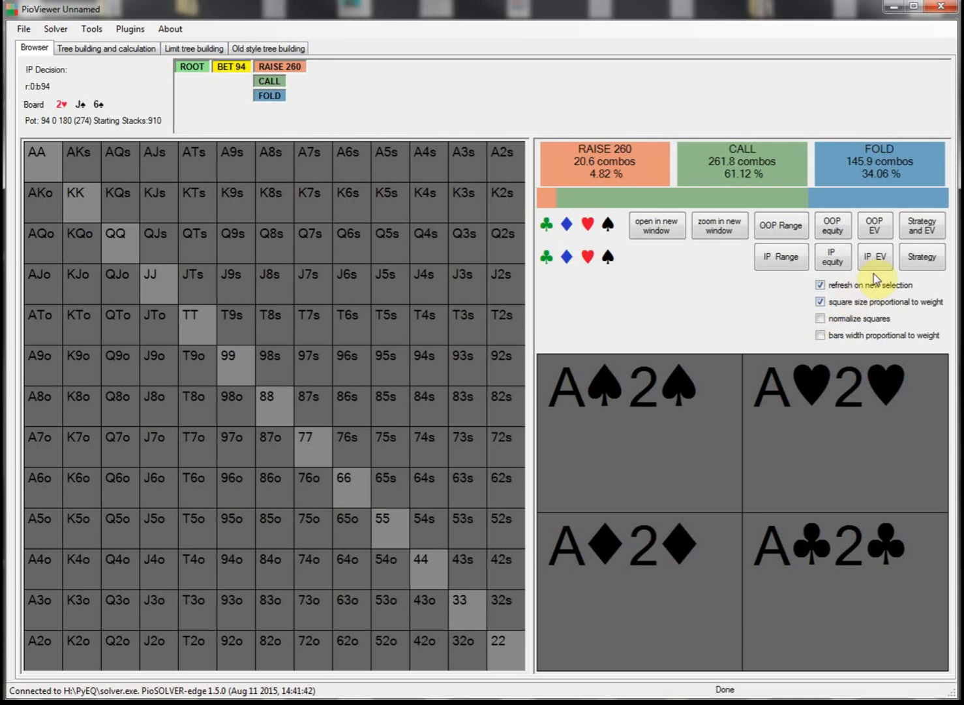
pyautogui.click(920, 262)
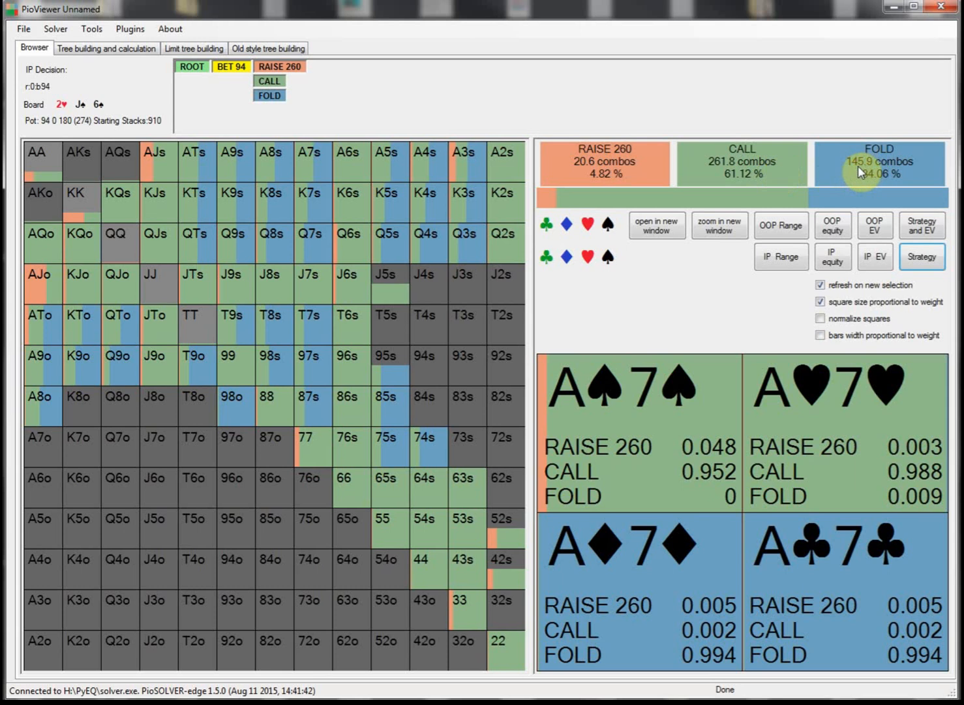
pyautogui.moveTo(156, 167)
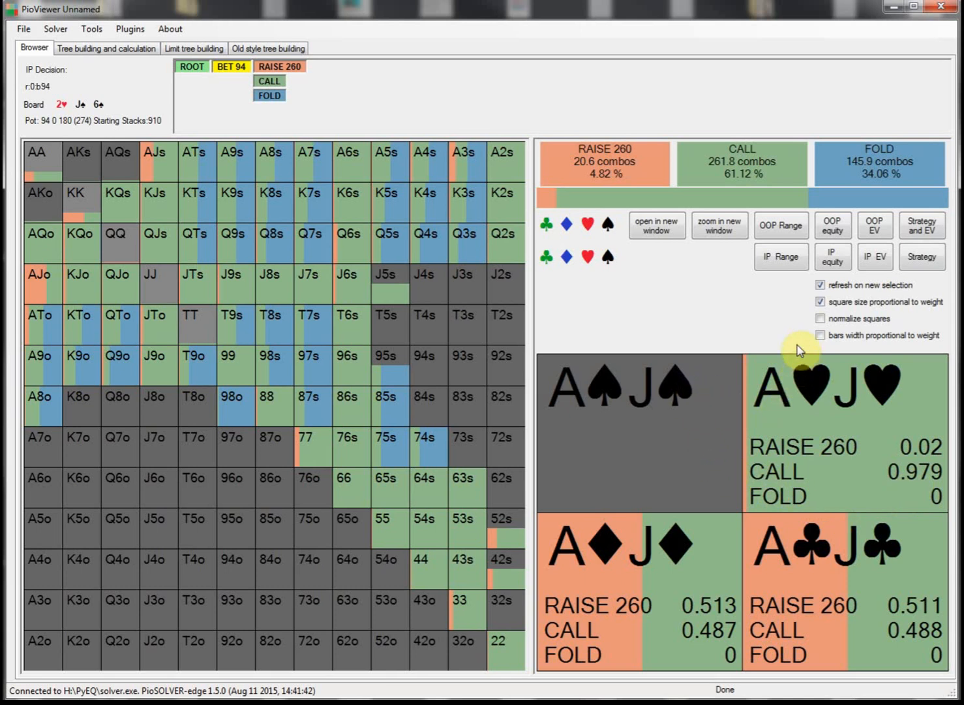
pyautogui.click(926, 231)
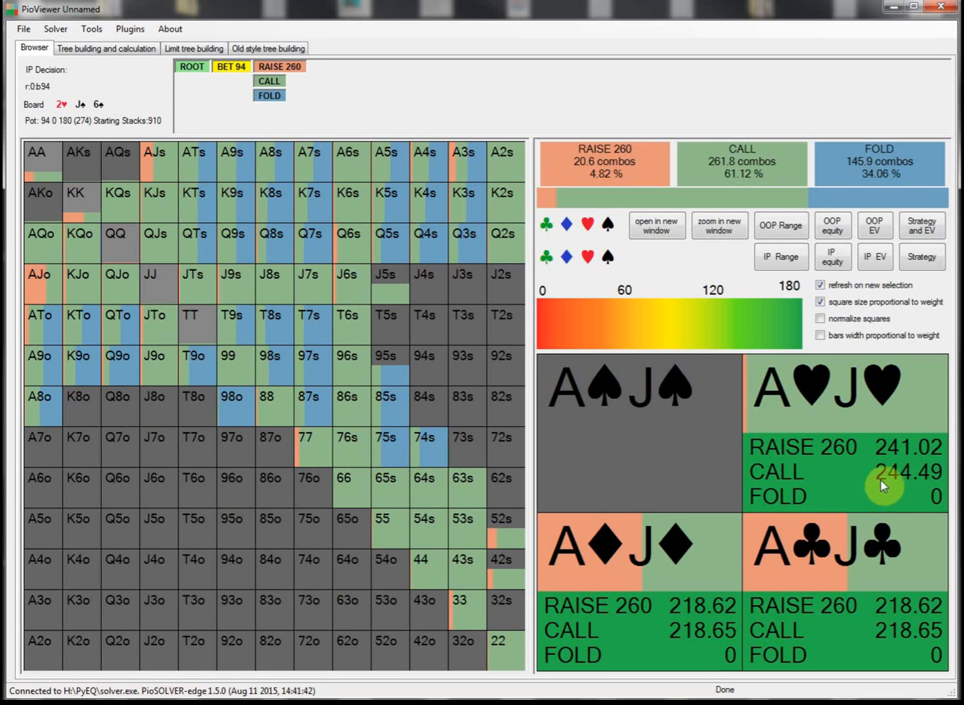
pyautogui.click(385, 408)
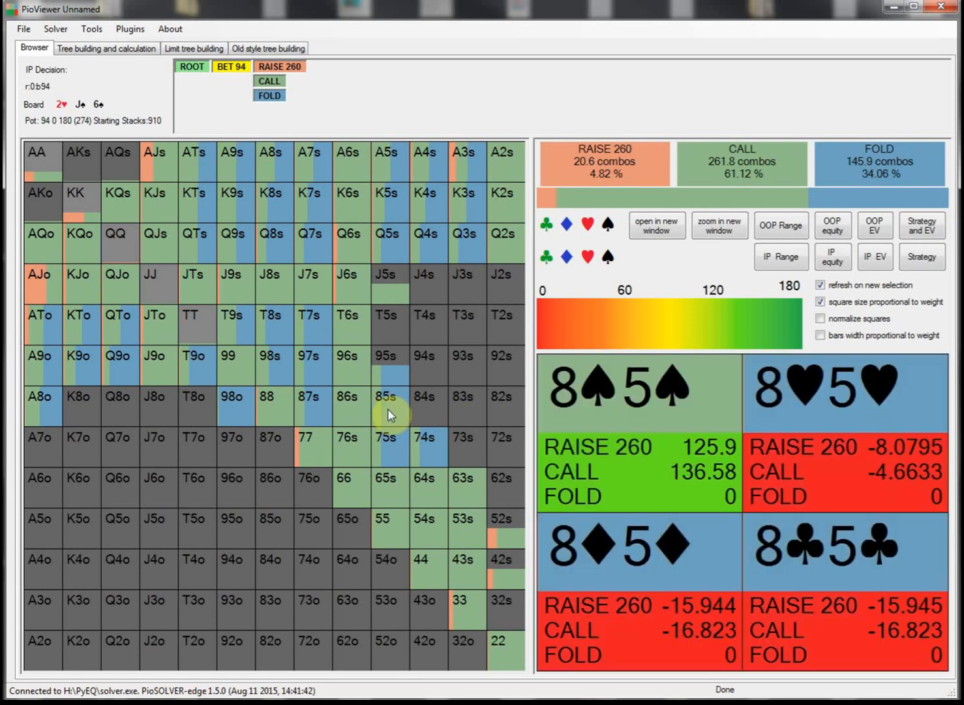
pyautogui.click(681, 379)
# Display IP's EV for every hand facing the 94 bet and inspect Q8s and A8s
pyautogui.click(876, 261)
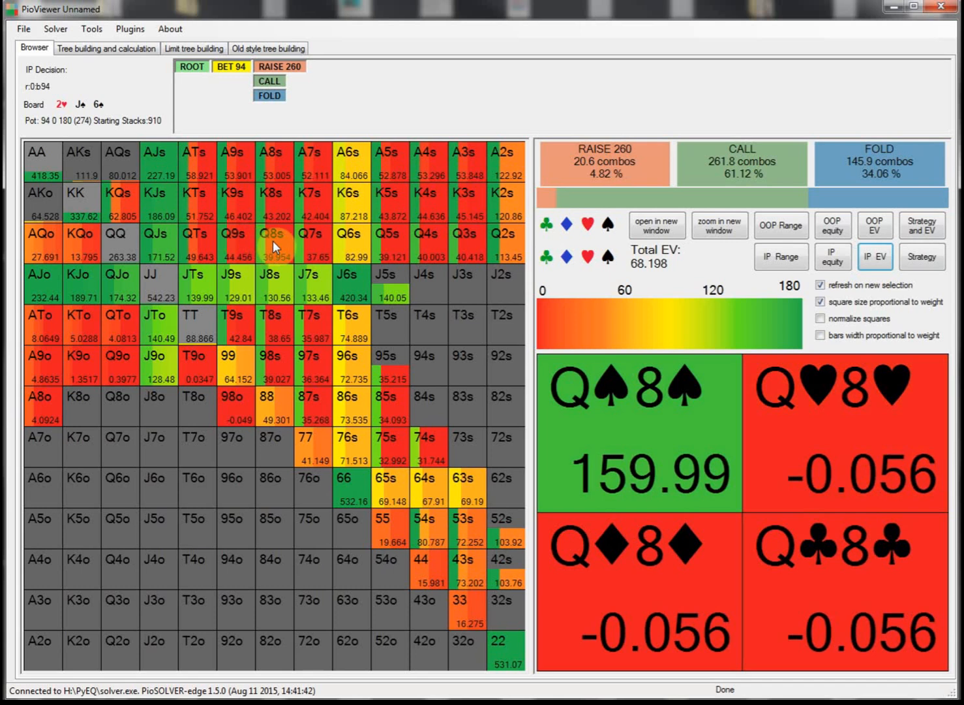
pyautogui.click(270, 241)
pyautogui.click(274, 174)
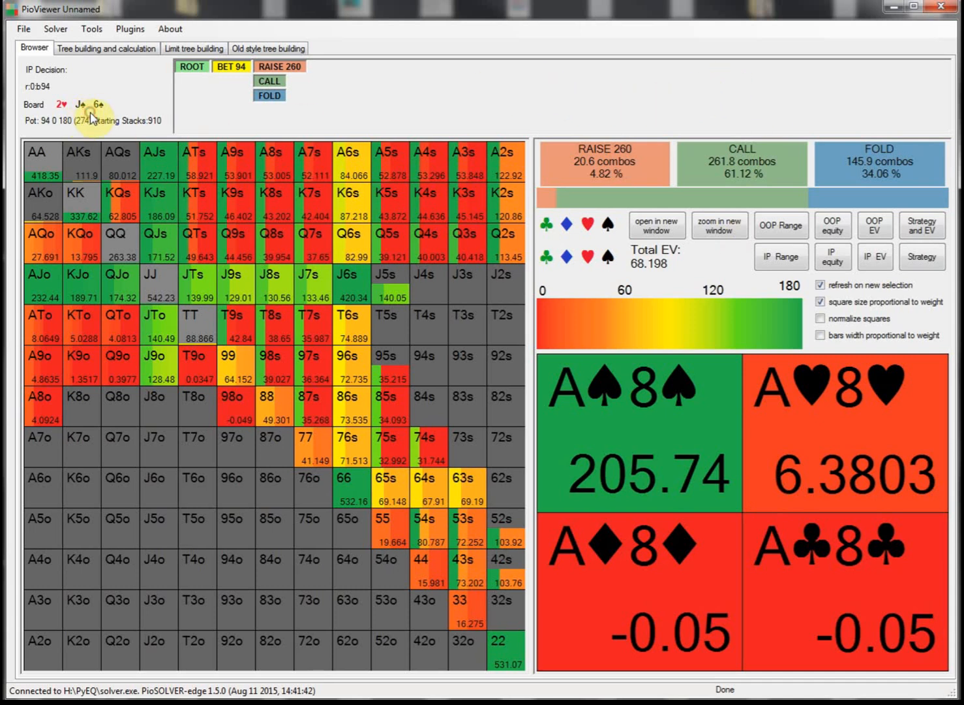
# Filter the IP EV grid by a spade first card, try spade and heart as the second suit, and clear the filters
pyautogui.click(605, 225)
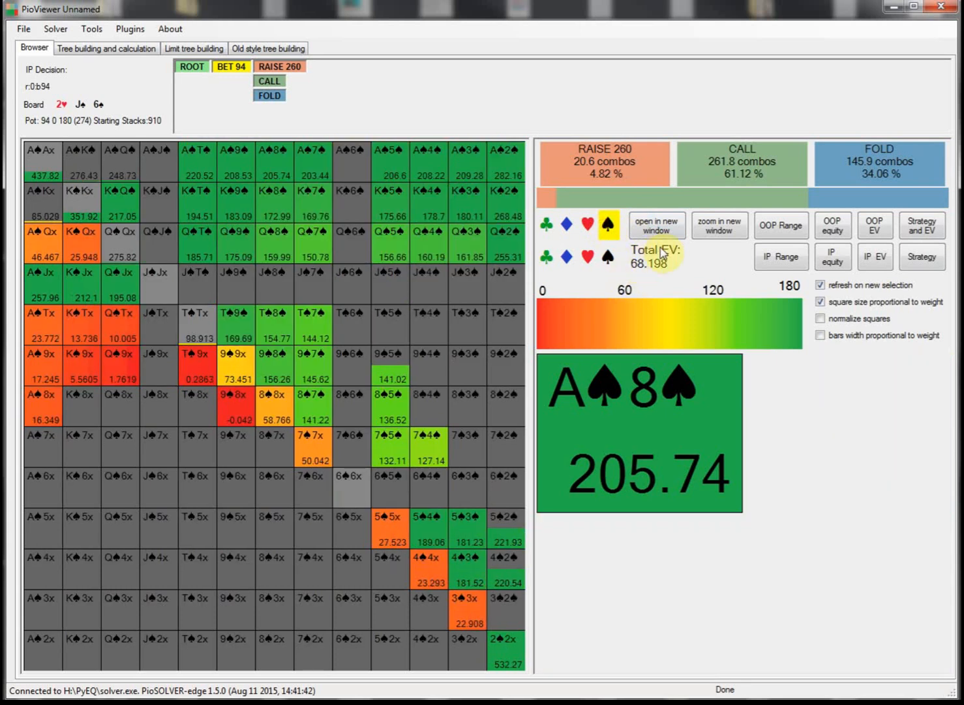
pyautogui.click(308, 281)
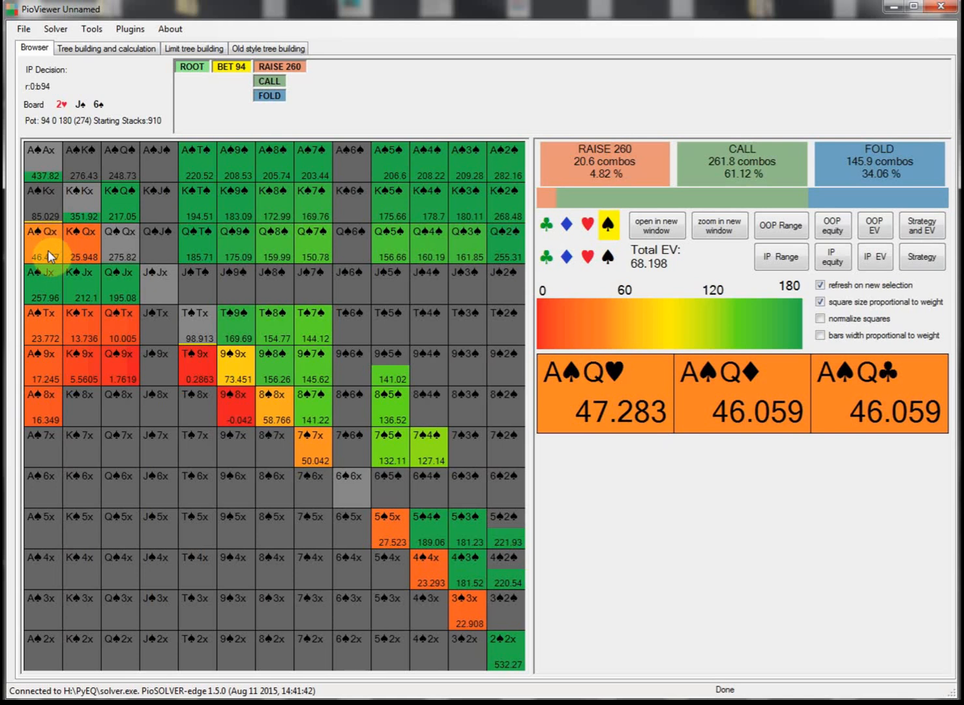
pyautogui.click(608, 258)
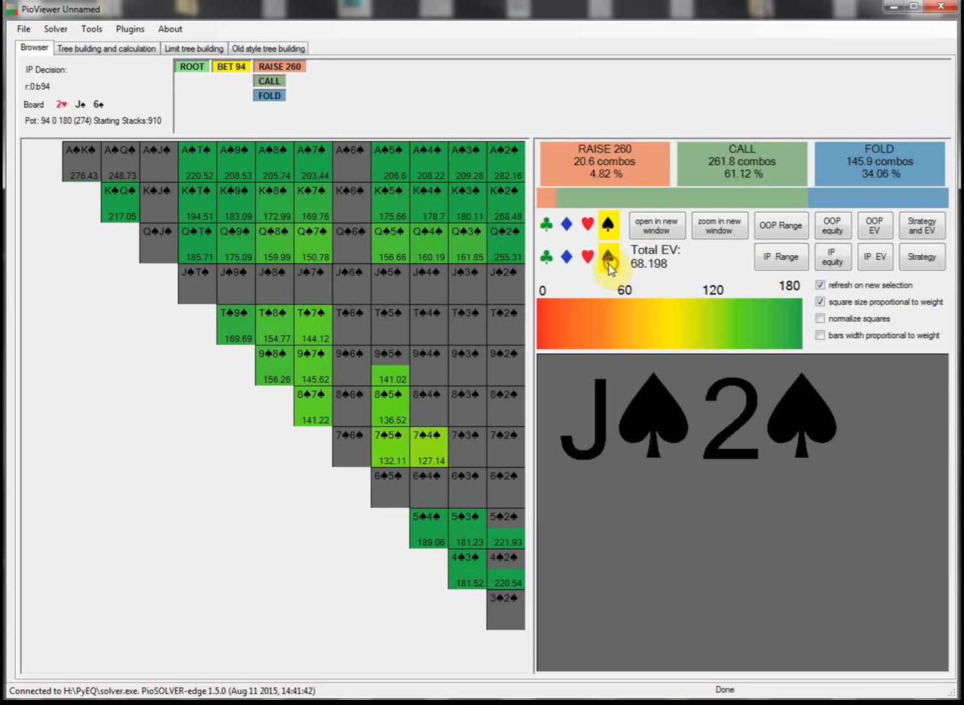
pyautogui.click(587, 257)
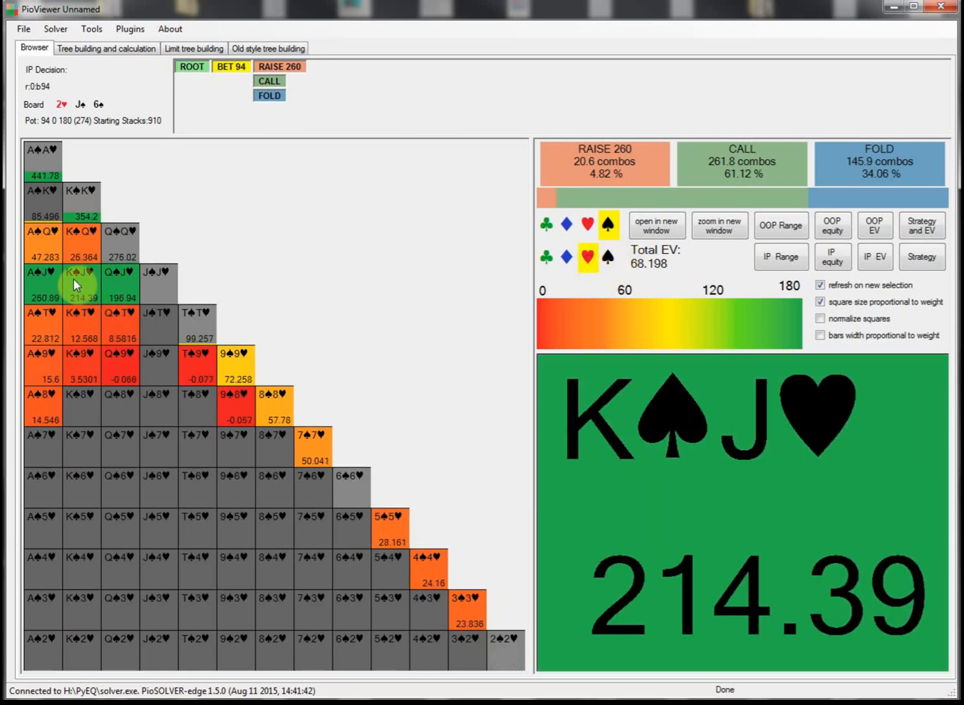
pyautogui.click(587, 257)
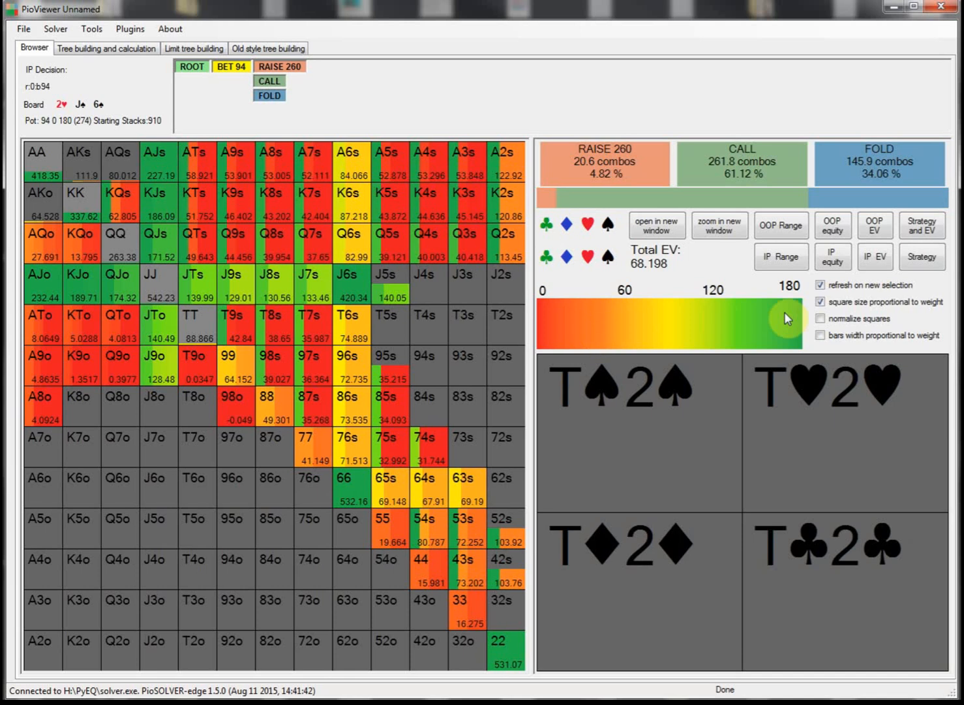
# Display IP's equity for every hand facing the 94 bet
pyautogui.click(833, 261)
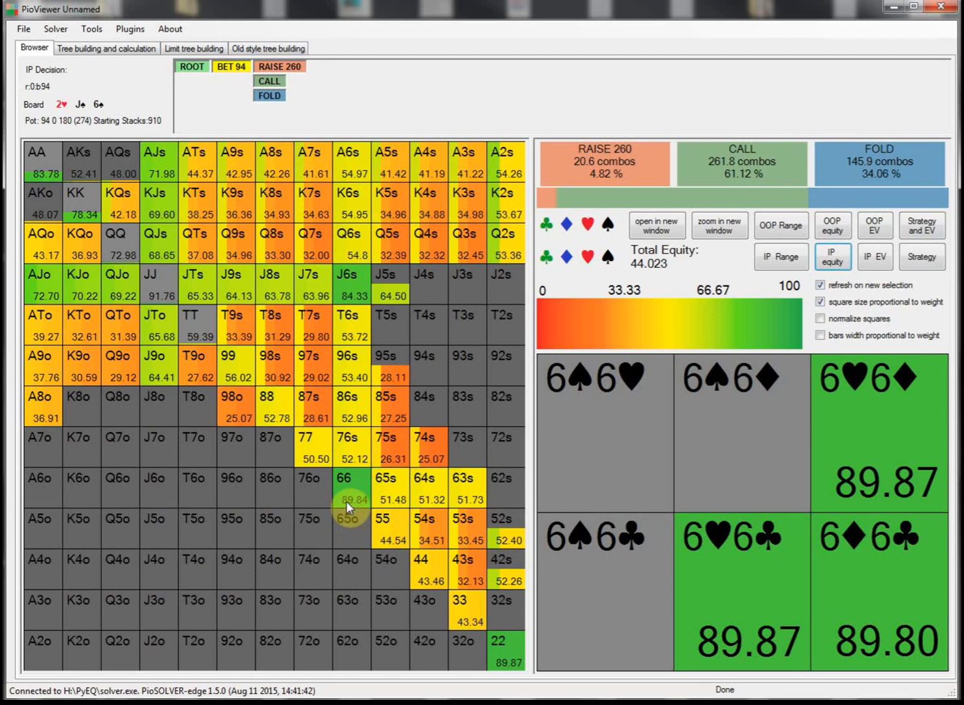
# Display IP's range facing the 94 bet, toggling the weight-proportional square sizing off and back on
pyautogui.click(609, 227)
pyautogui.click(608, 228)
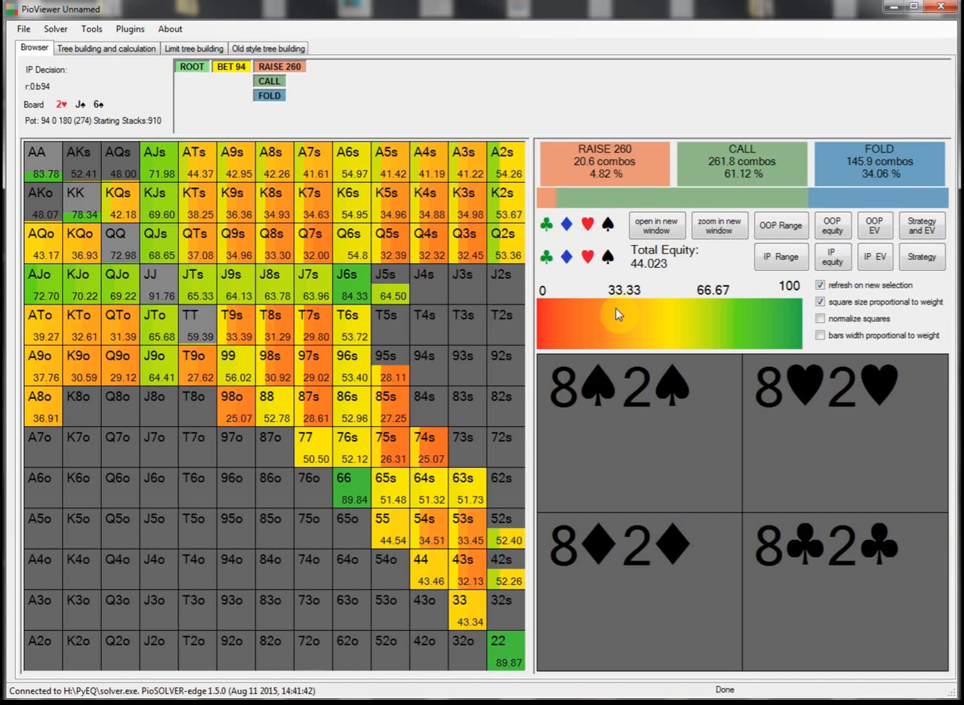
pyautogui.click(792, 260)
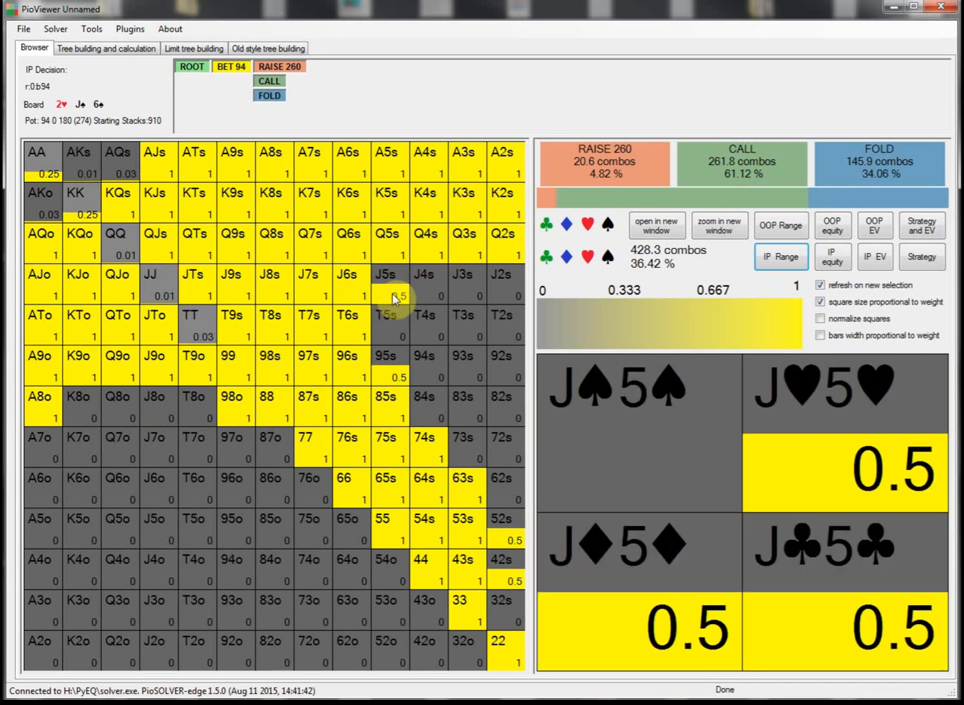
pyautogui.click(839, 306)
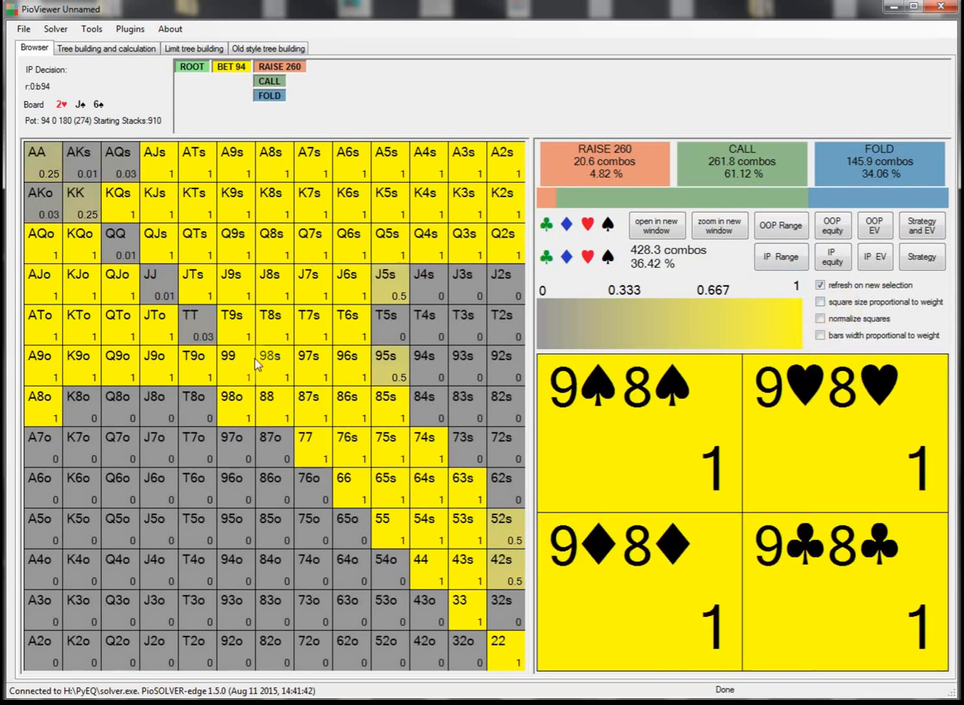
pyautogui.click(821, 302)
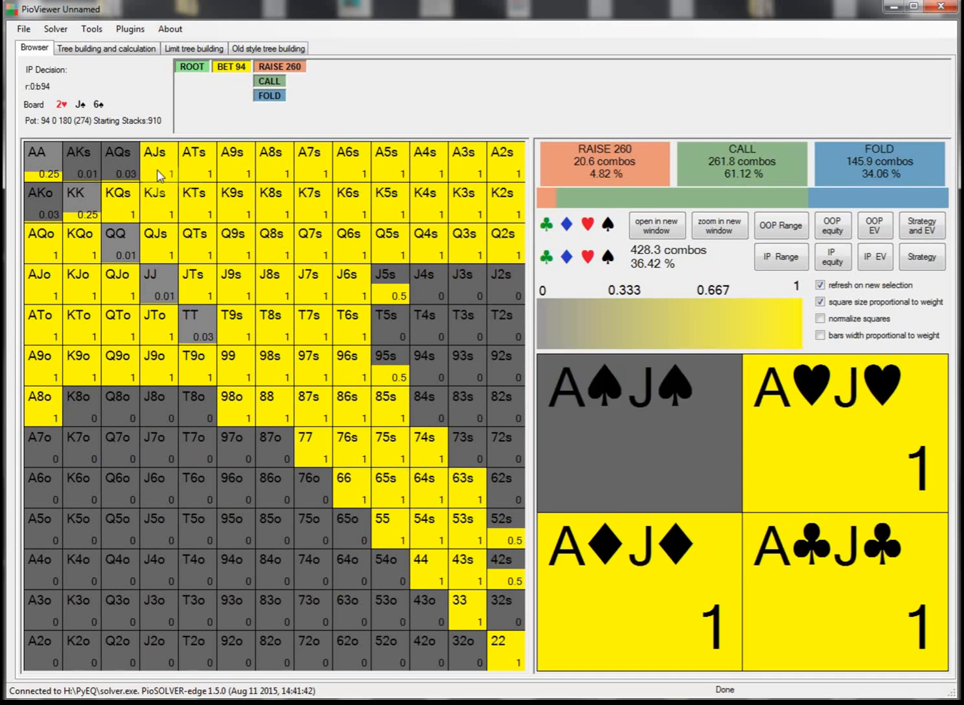
# Enable showing total combos in the 13x13 grid's range boxes and redisplay IP's range
pyautogui.click(92, 29)
pyautogui.click(123, 58)
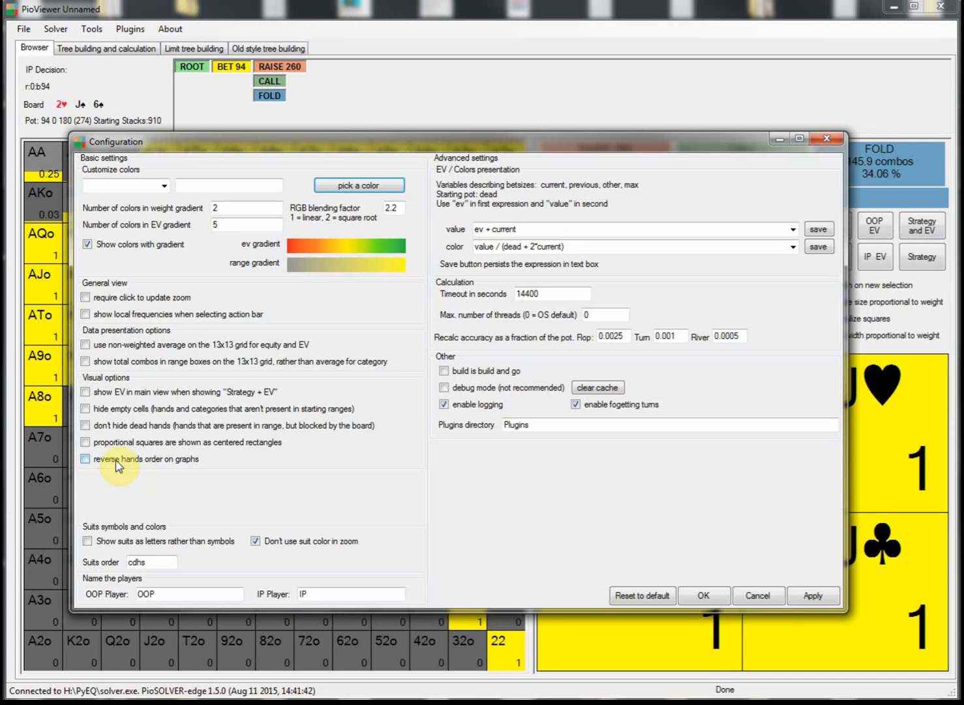
pyautogui.click(144, 362)
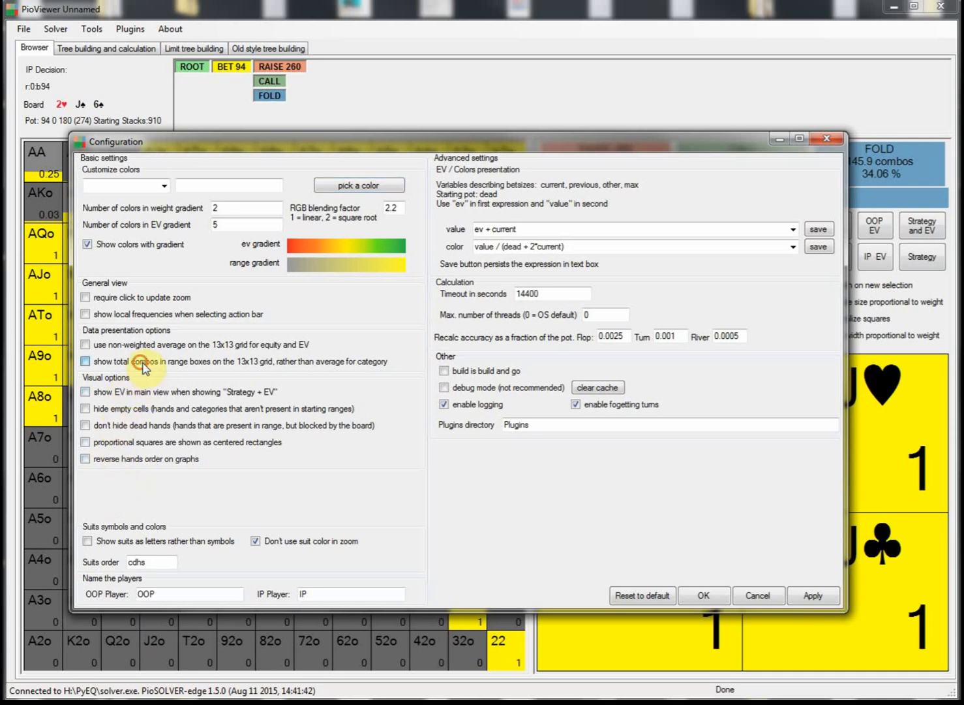
pyautogui.click(814, 595)
pyautogui.click(705, 595)
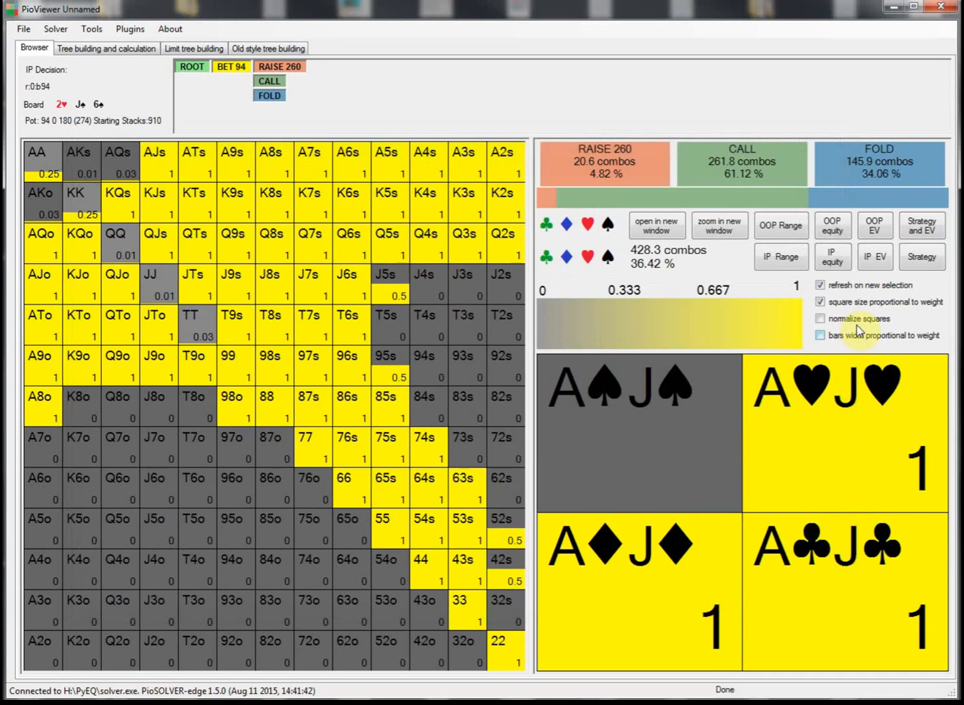
pyautogui.click(786, 258)
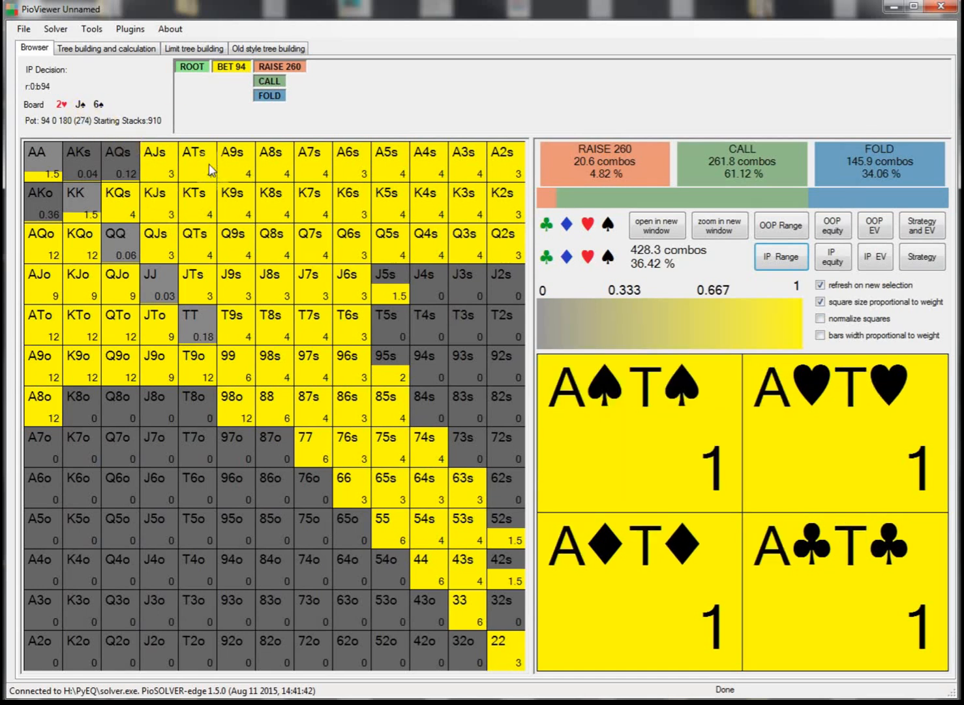
# Turn the total-combos option for range boxes back off in the configuration
pyautogui.click(91, 29)
pyautogui.click(116, 63)
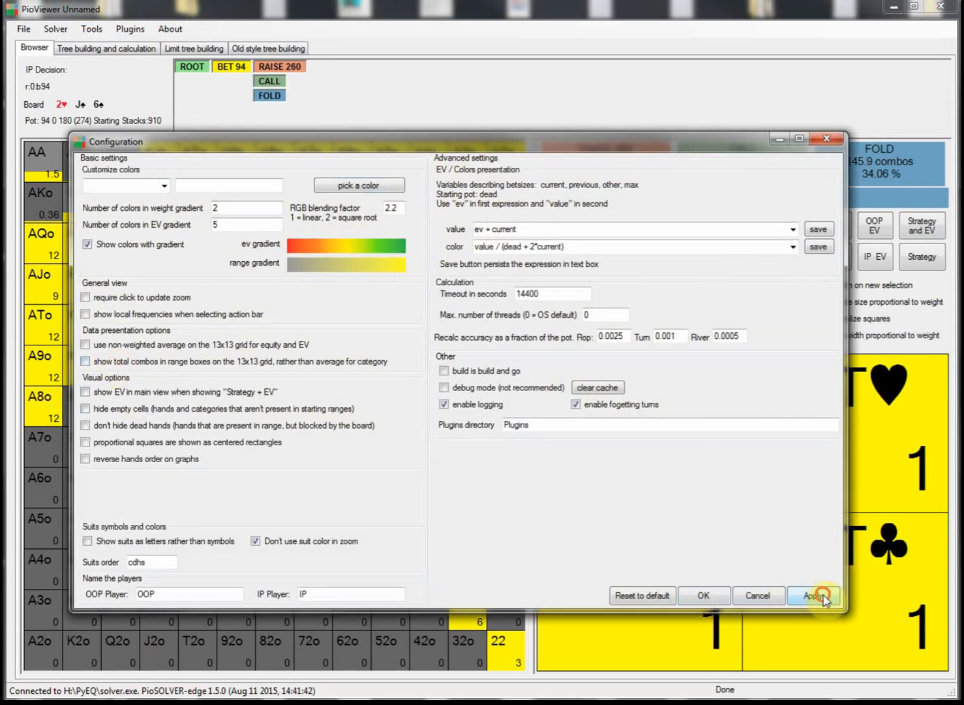
pyautogui.click(702, 595)
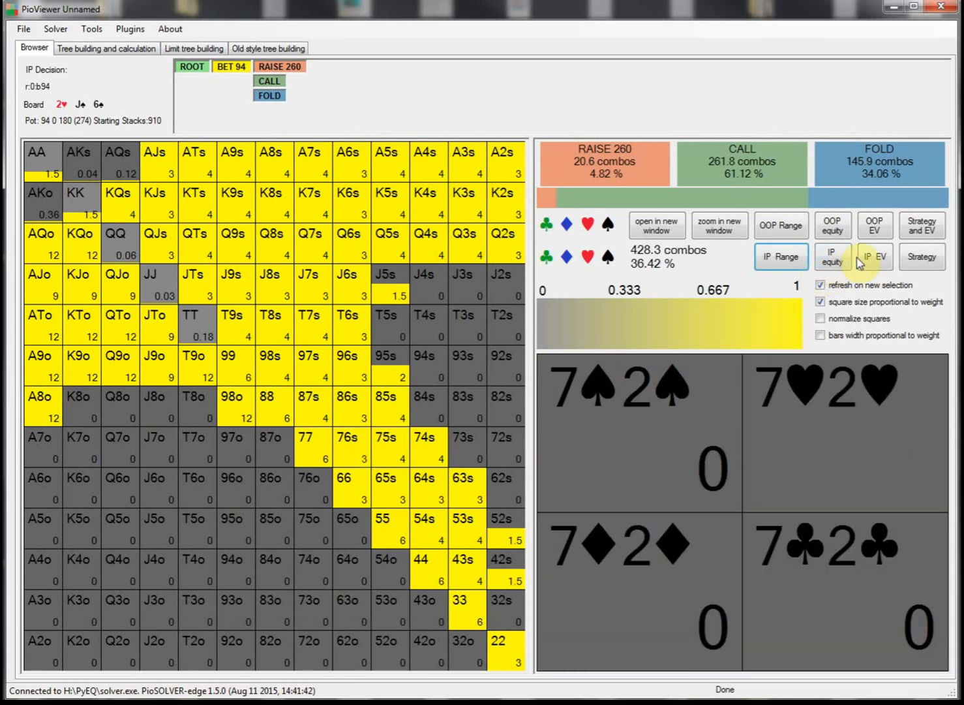
# Show strategy with EVs and walk the tree from the root through bet 94 and call to the 5♣ turn
pyautogui.click(922, 225)
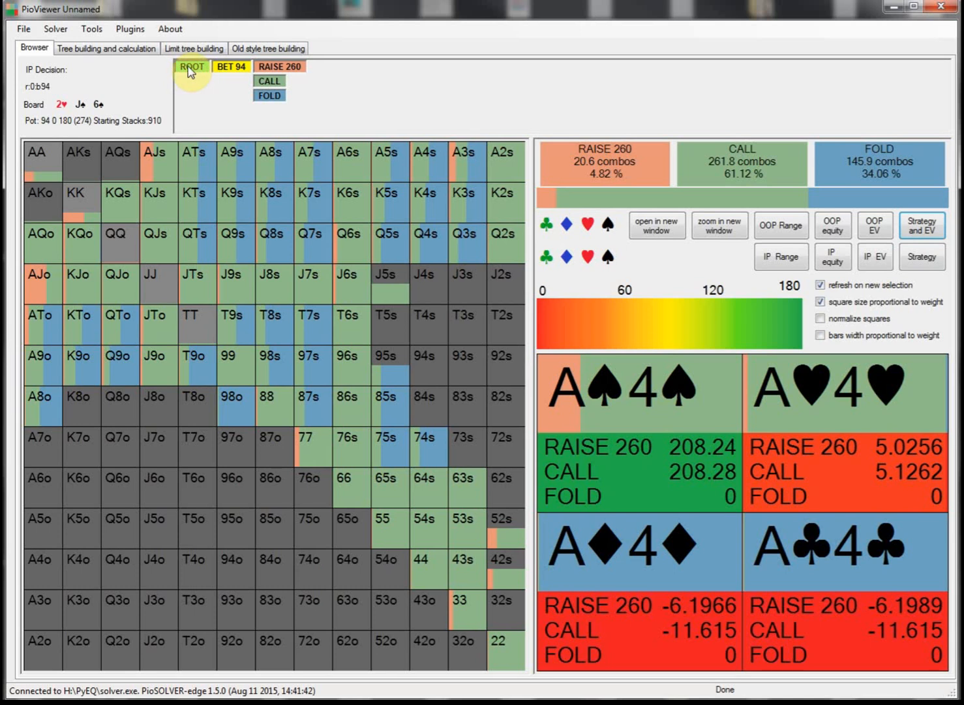
pyautogui.click(190, 68)
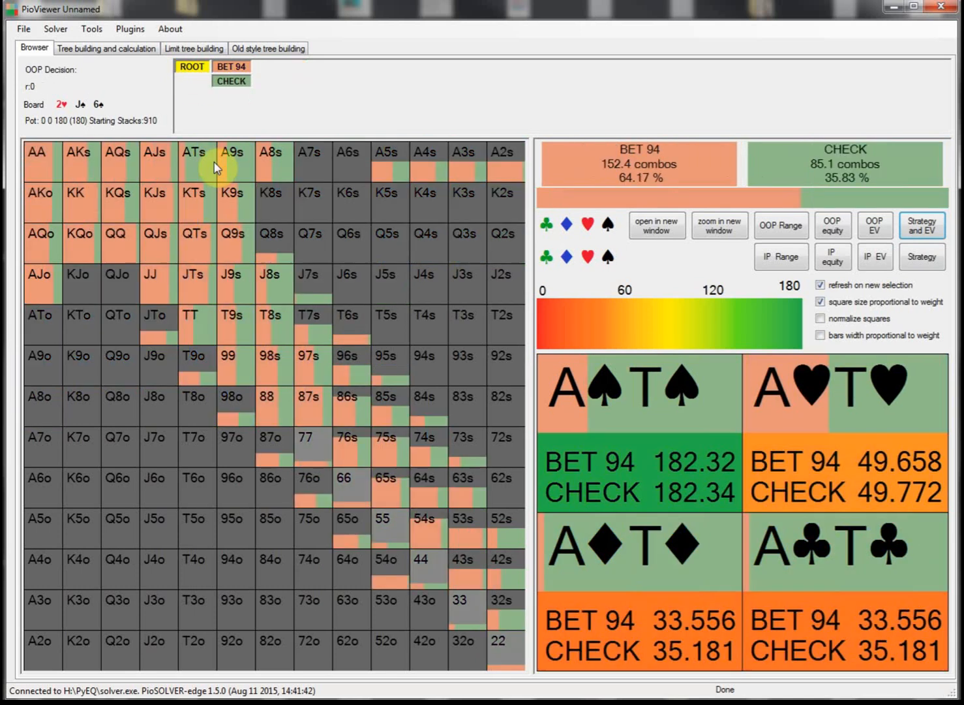
pyautogui.click(225, 65)
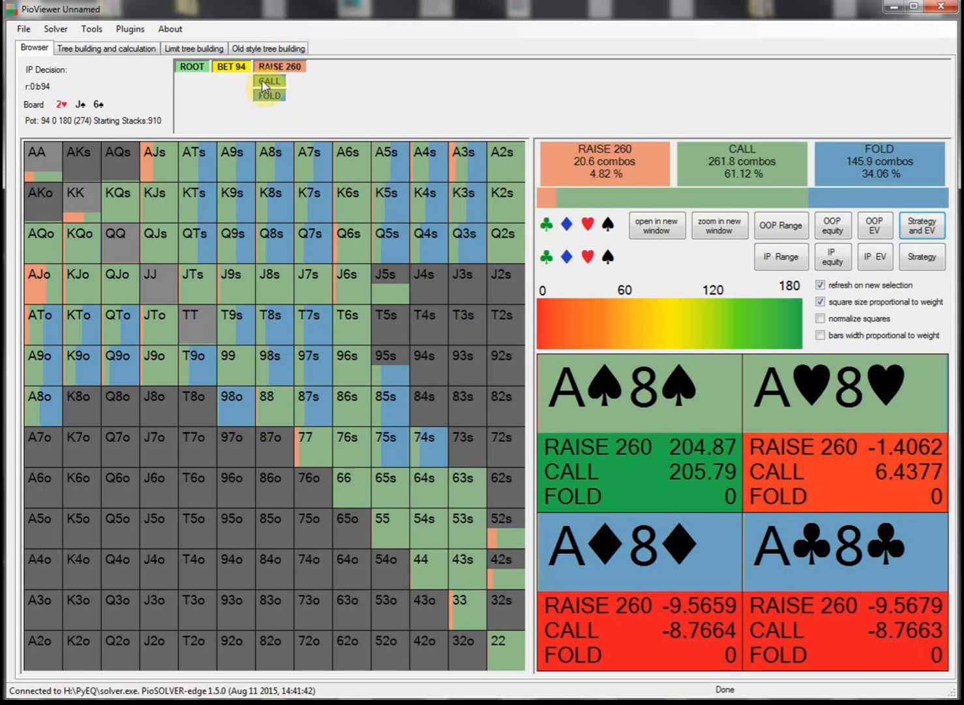
pyautogui.click(262, 79)
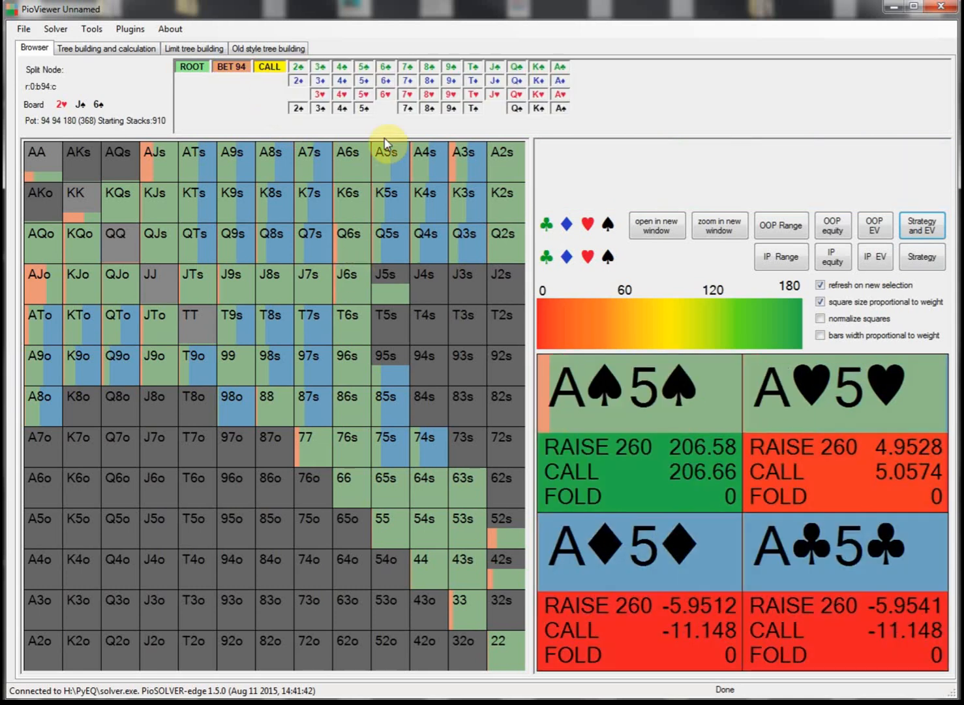
pyautogui.click(363, 72)
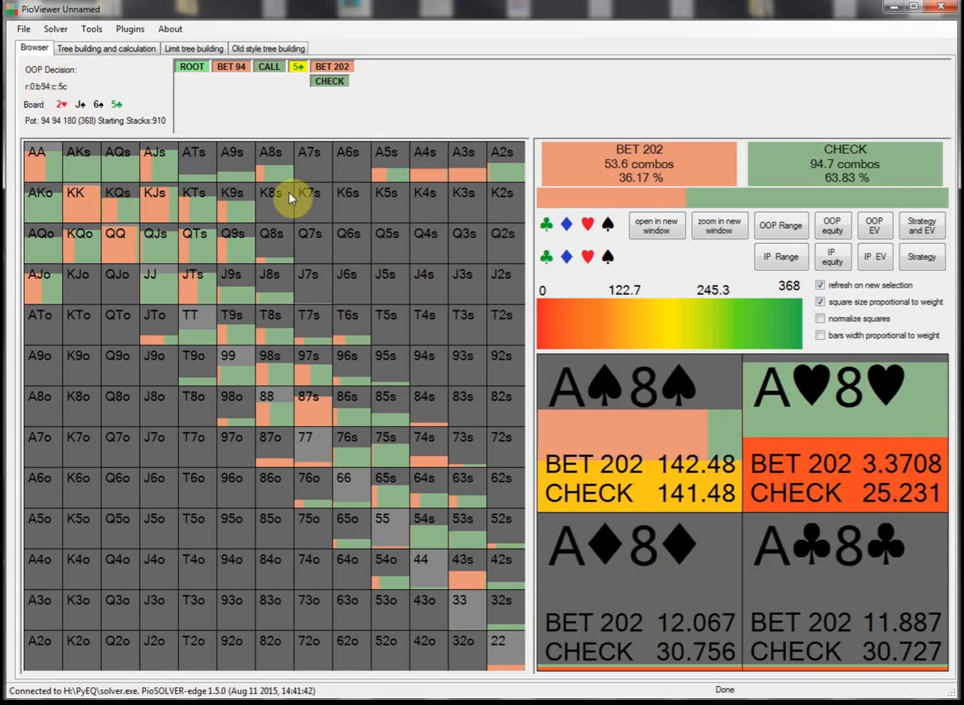
# Change the turn card to 7♣ and follow the 202 bet and call
pyautogui.click(267, 66)
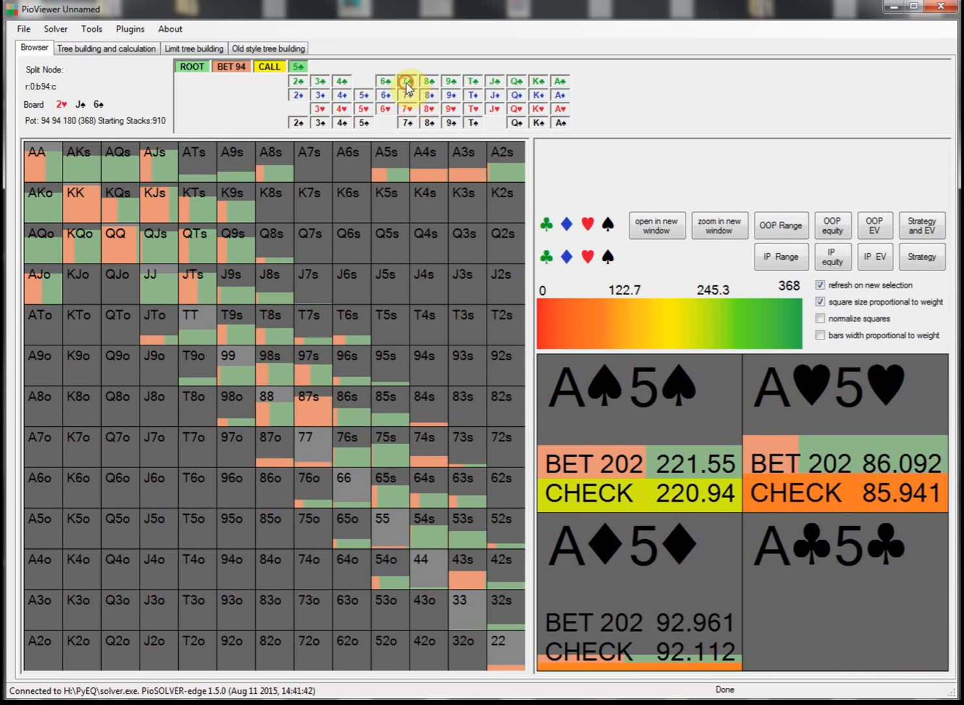
pyautogui.click(408, 81)
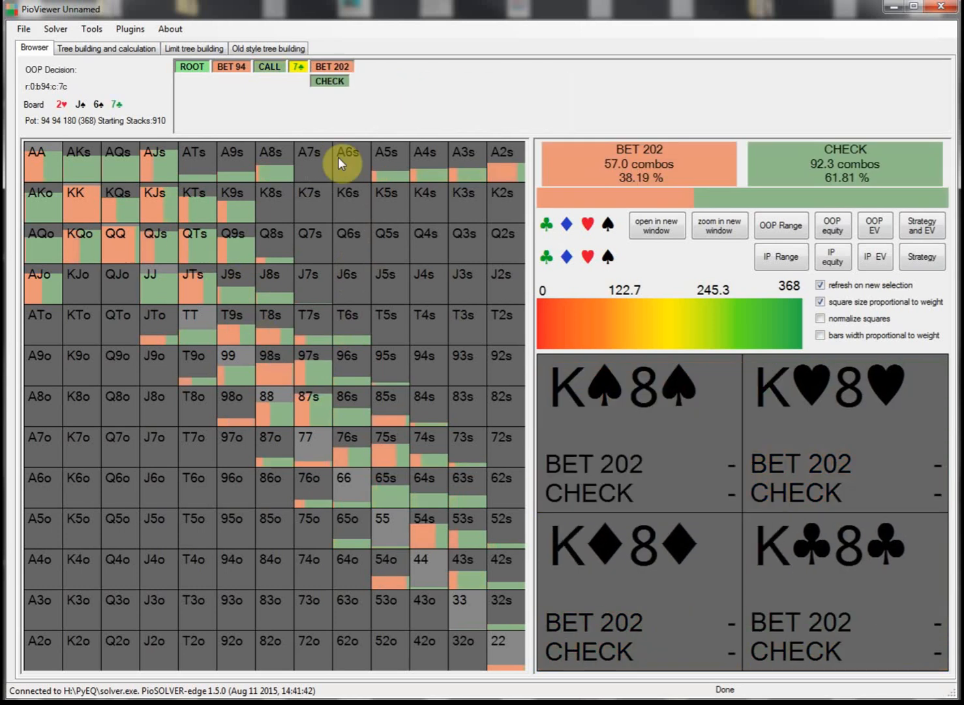
pyautogui.click(326, 66)
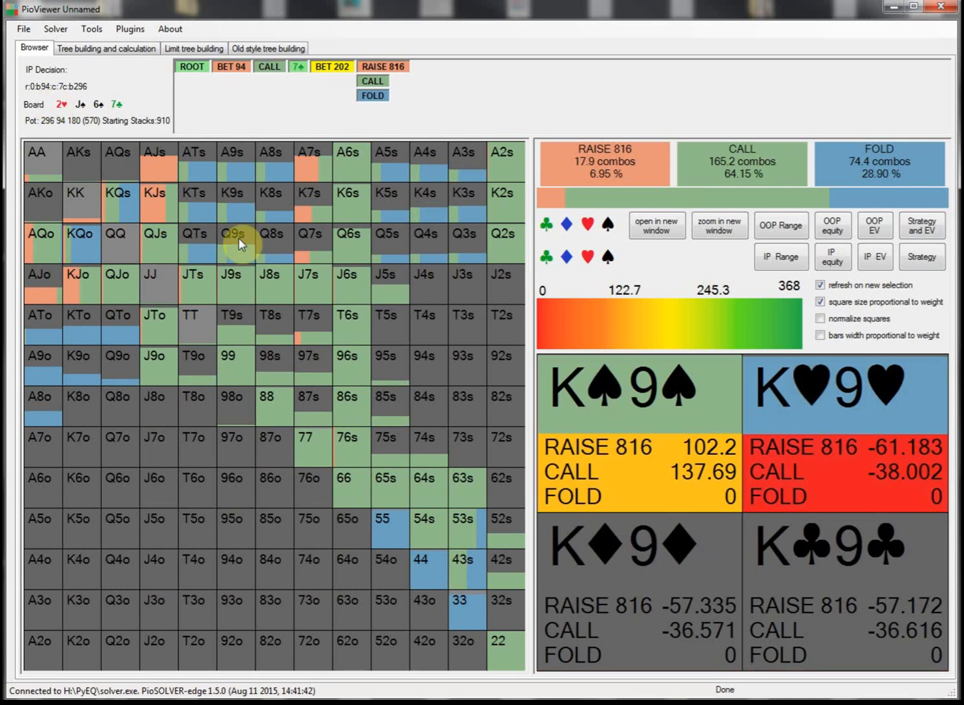
pyautogui.click(373, 81)
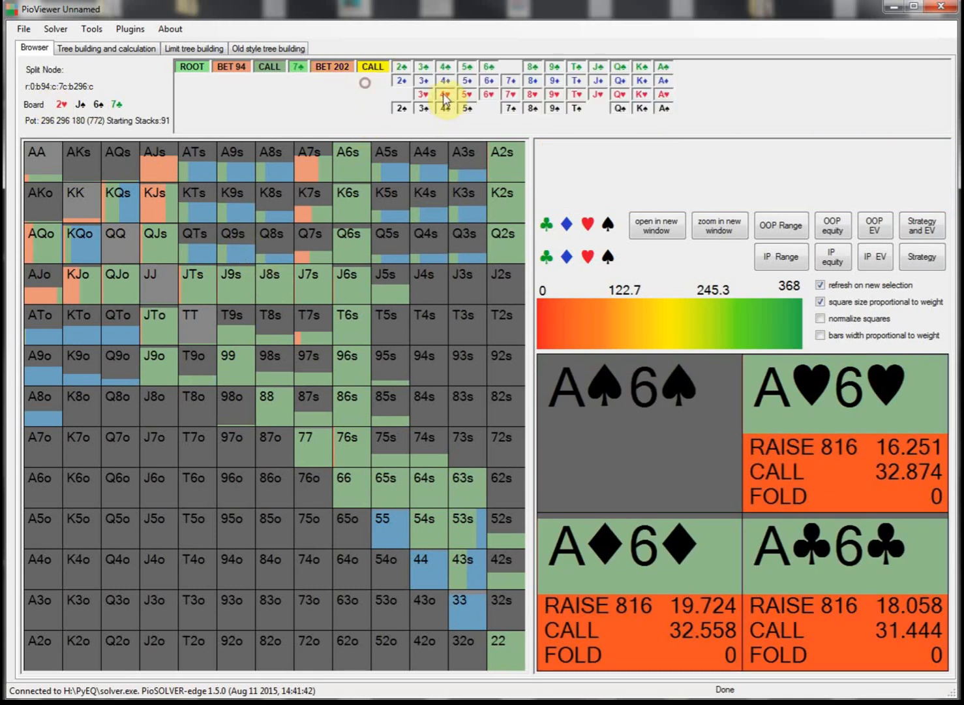
# View IP's response to the 614 bet on the 4♣ river, and switch the river card to 2♠
pyautogui.click(443, 72)
pyautogui.click(437, 67)
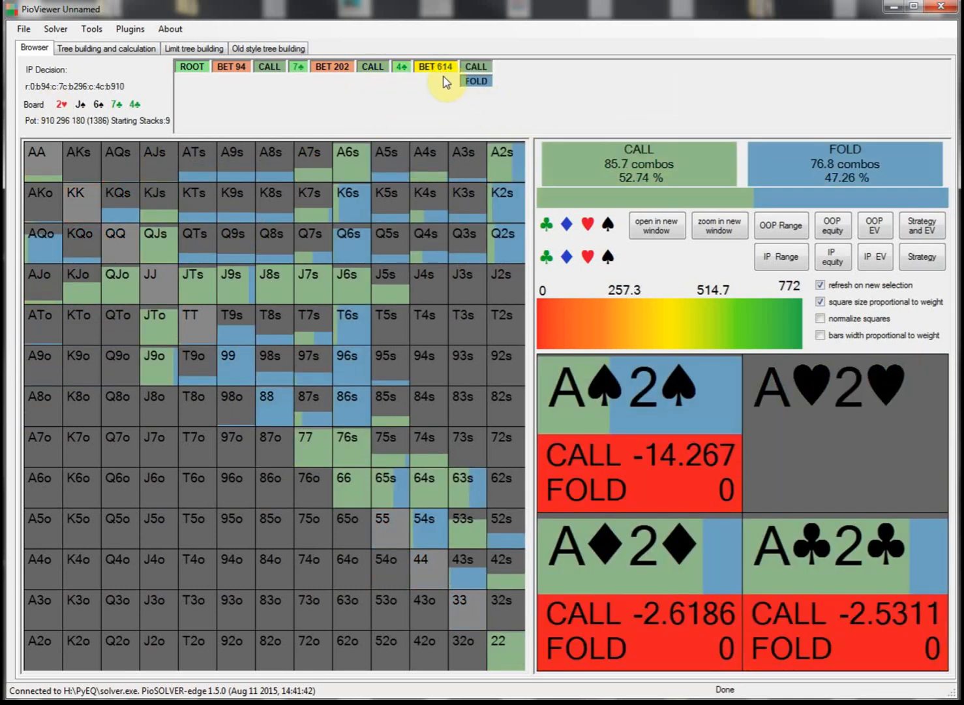
pyautogui.click(371, 70)
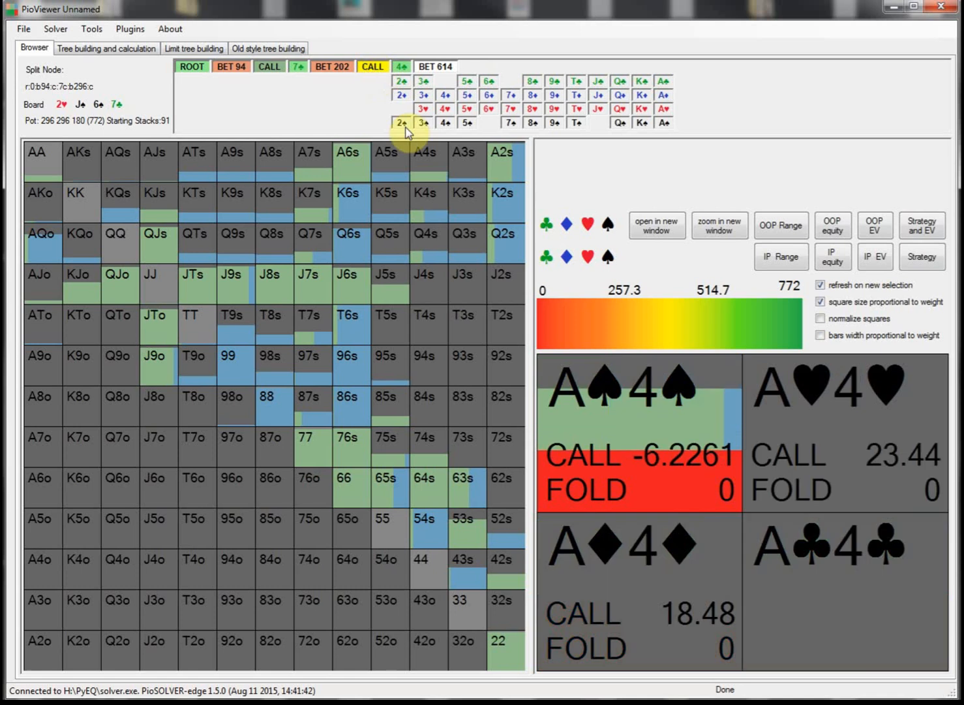
pyautogui.click(401, 125)
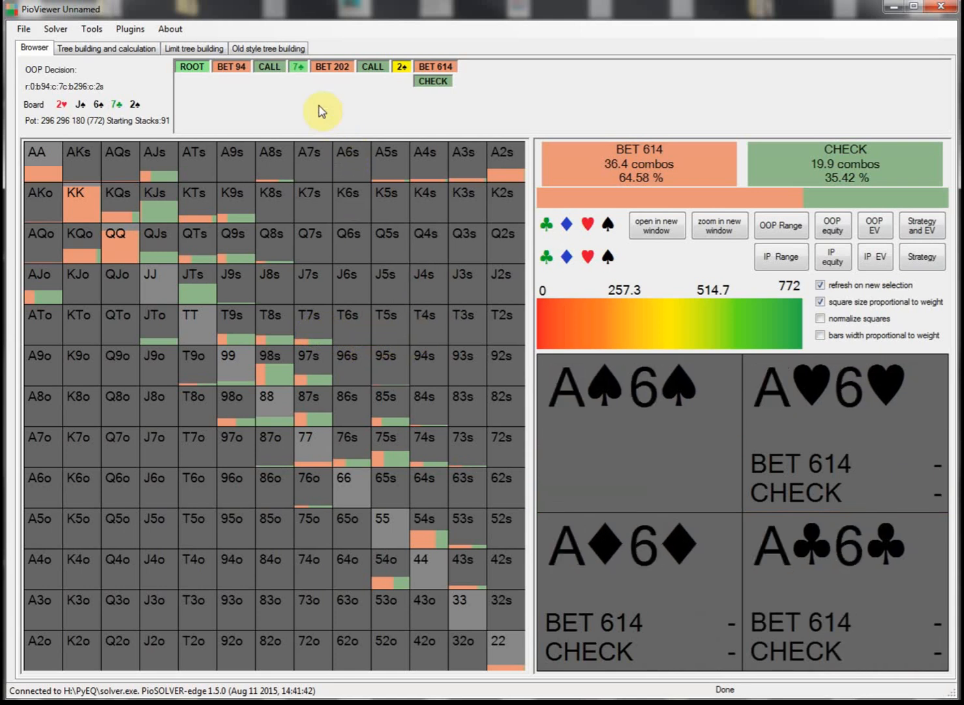
# Return to the 5♣ turn and show IP's strategy facing the 202 bet
pyautogui.click(266, 66)
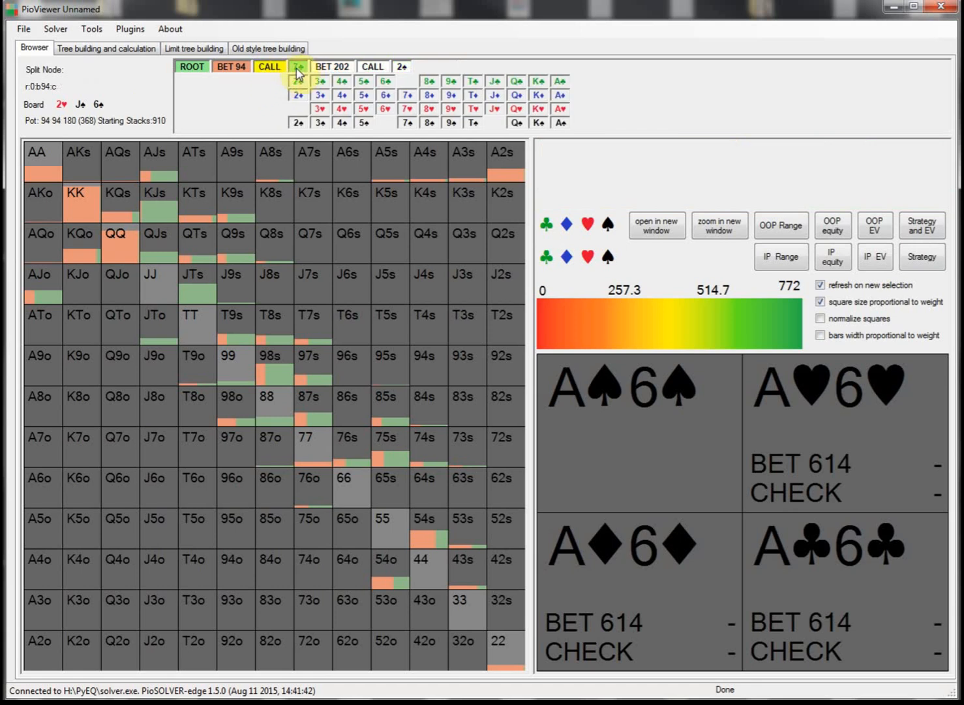
pyautogui.click(364, 83)
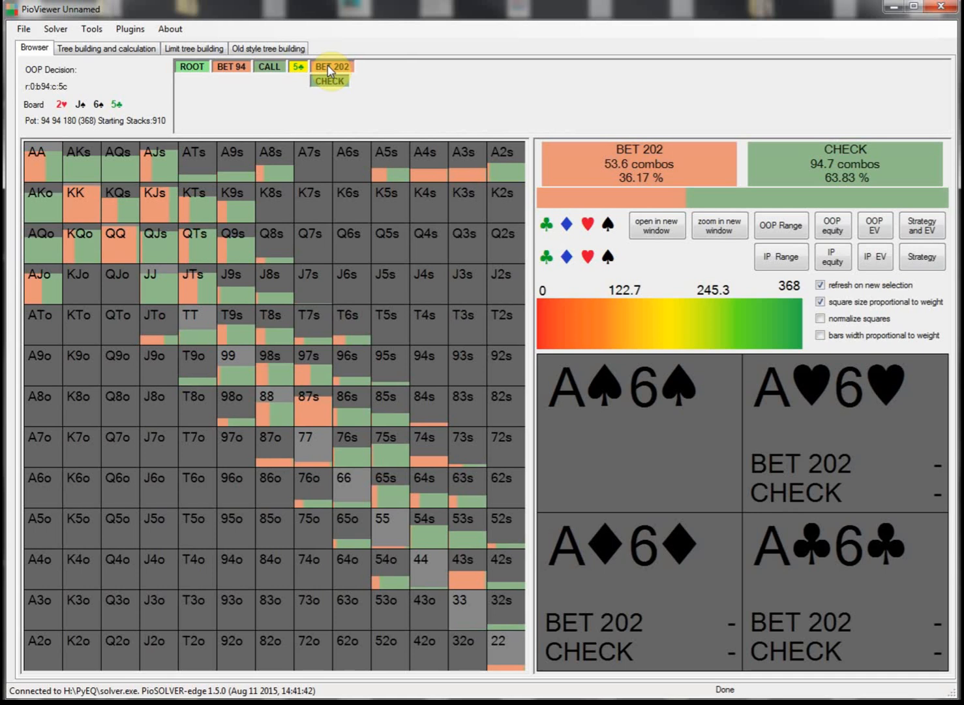
pyautogui.click(330, 66)
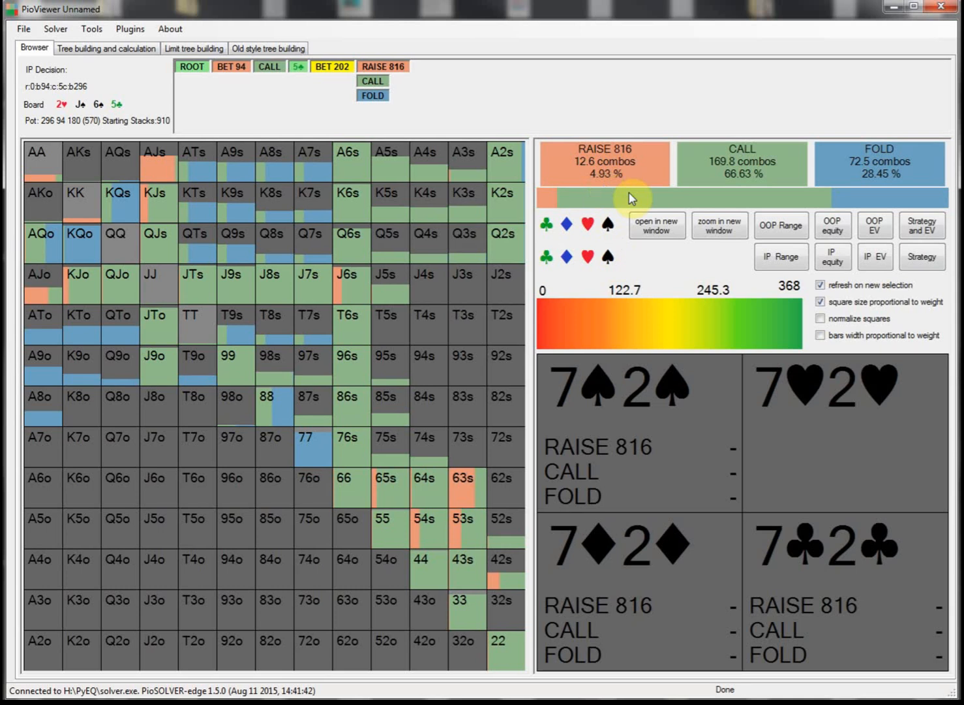
# Show IP's raise 816 range and calling range, and try a spade first-card filter on the calling range
pyautogui.click(598, 163)
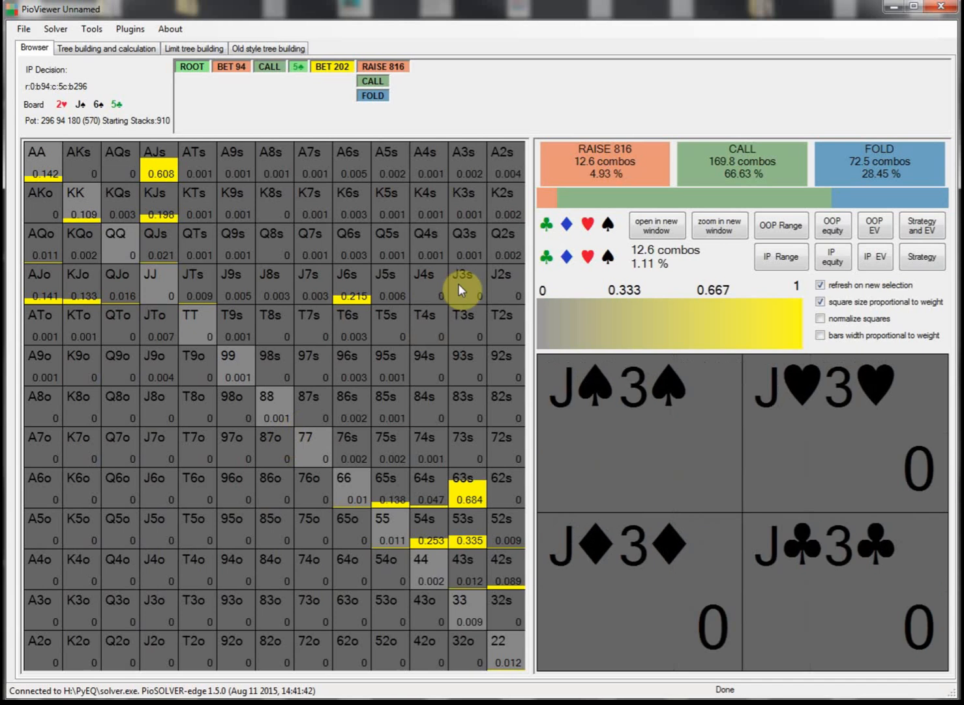
pyautogui.click(739, 160)
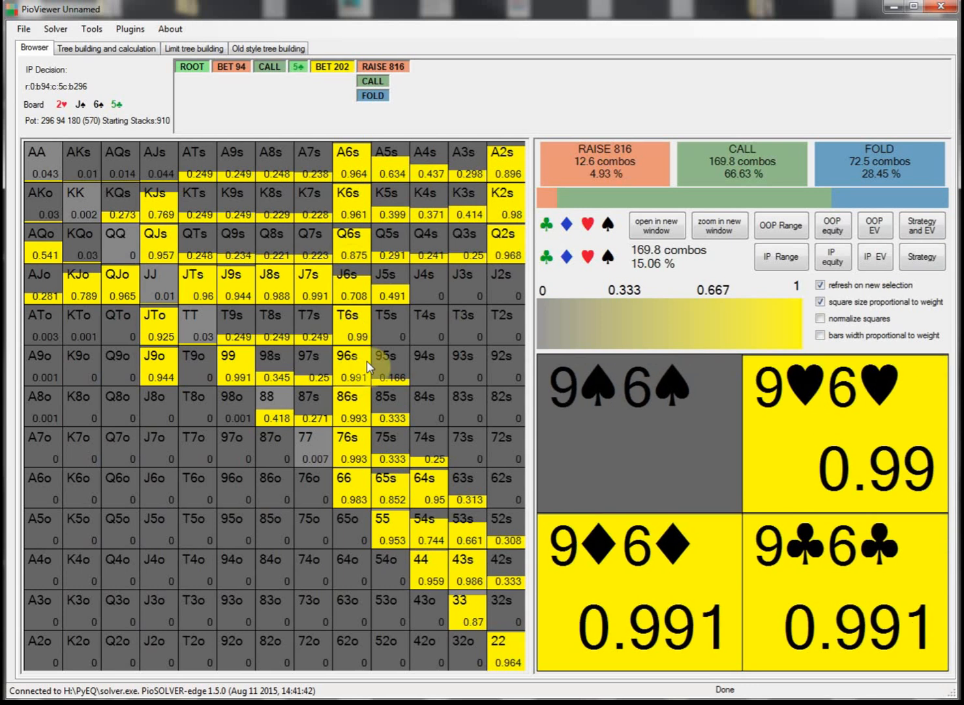
pyautogui.click(608, 223)
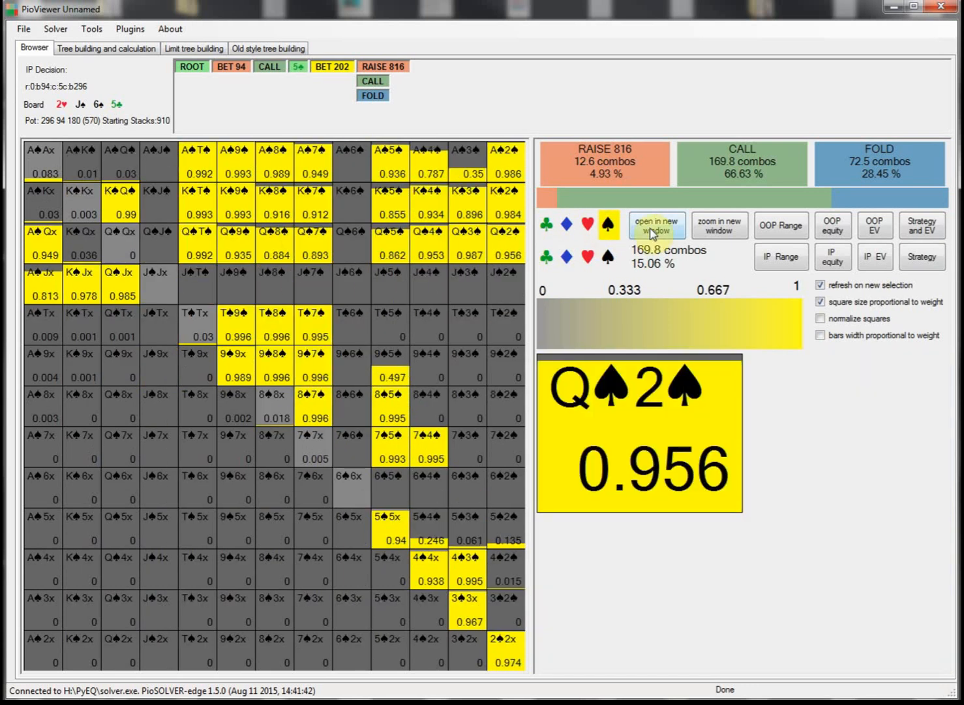
pyautogui.click(608, 224)
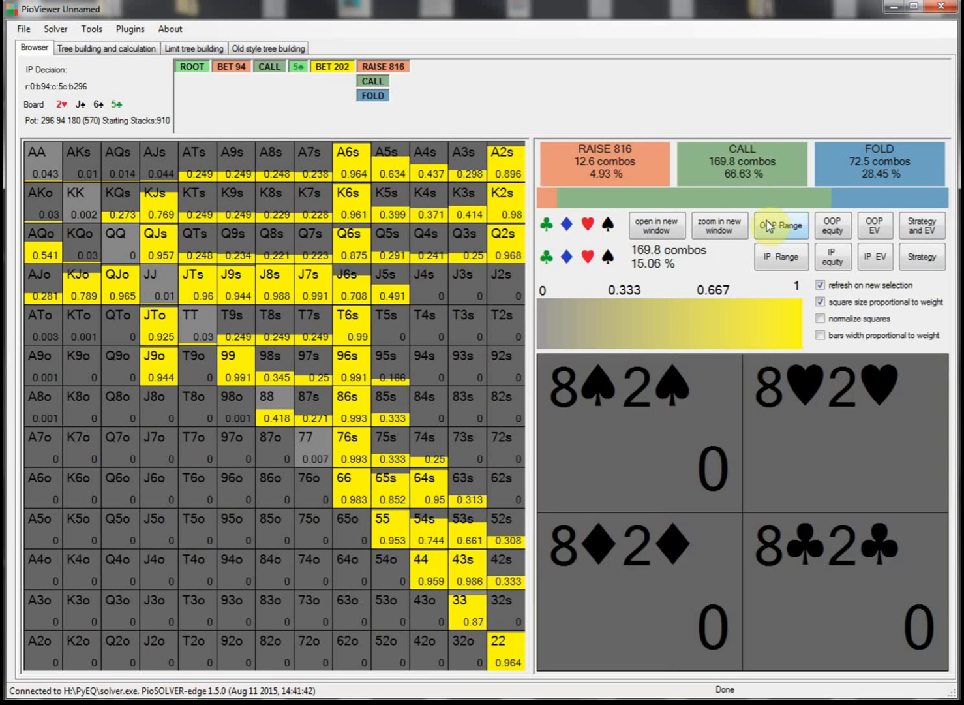
# Show IP's folding range facing the 202 bet and restore the strategy and EV view
pyautogui.click(865, 171)
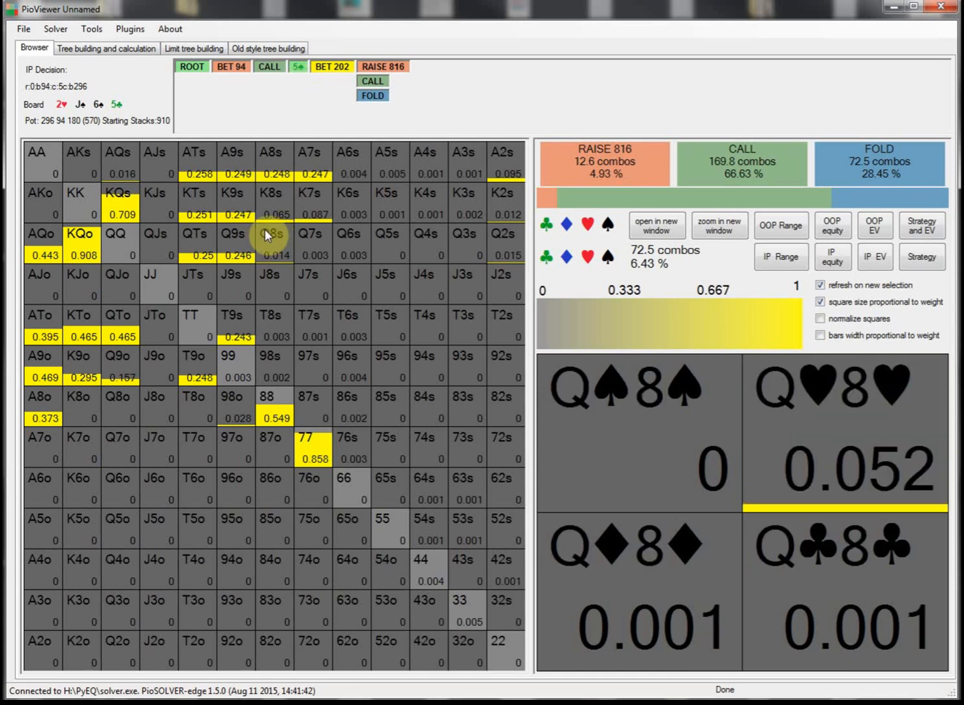
pyautogui.click(922, 226)
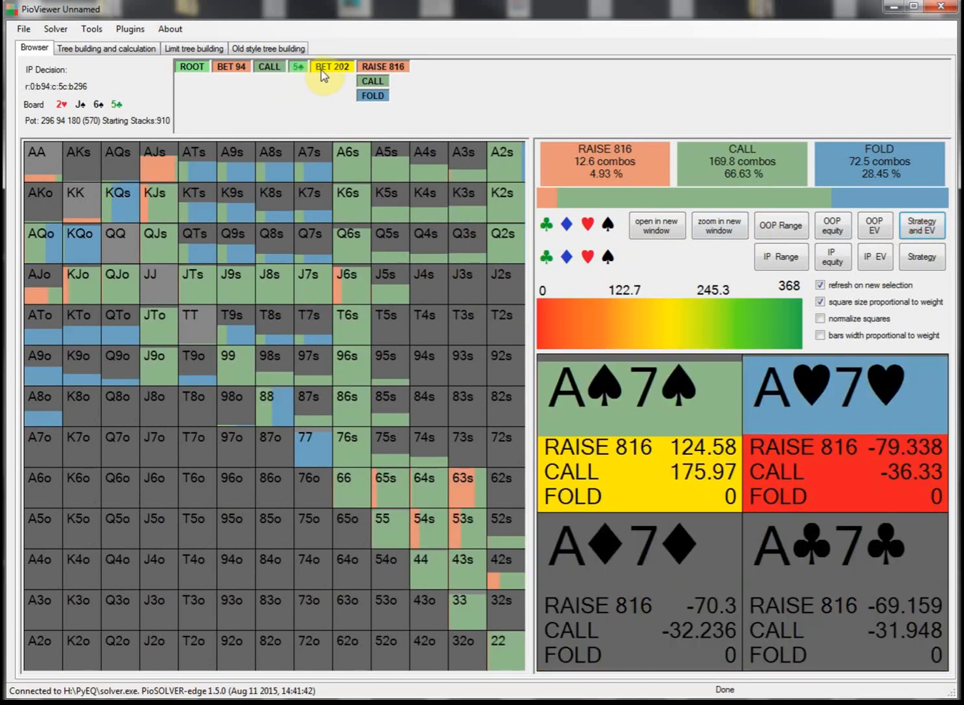
# Switch the turn card to 4♦ and browse IP's response to the 202 bet on higher diamond turns through J♦
pyautogui.click(271, 70)
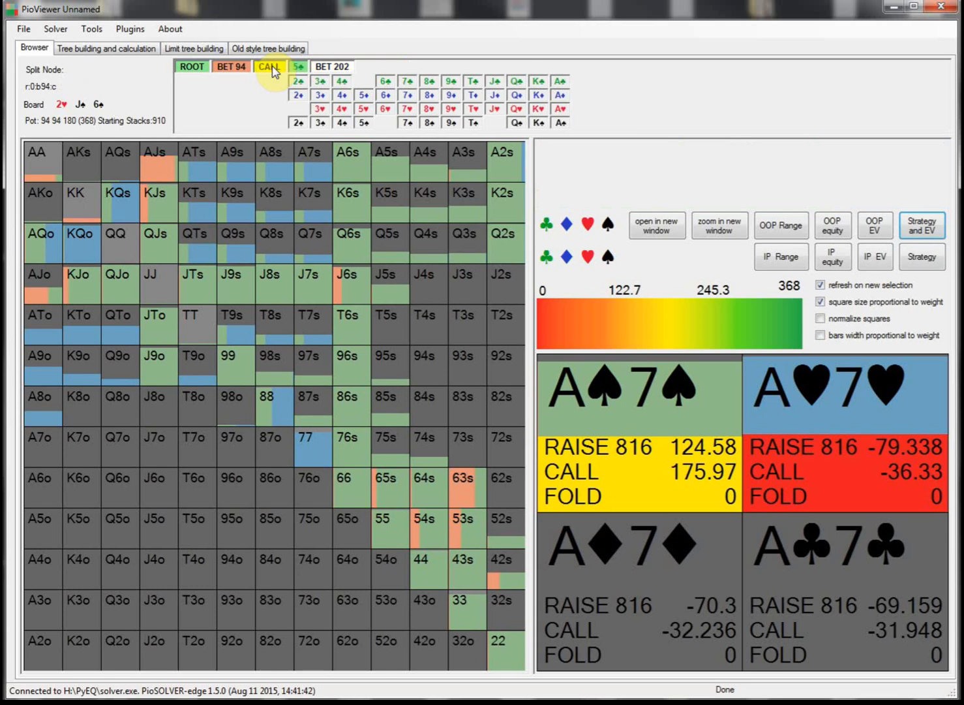
pyautogui.click(341, 94)
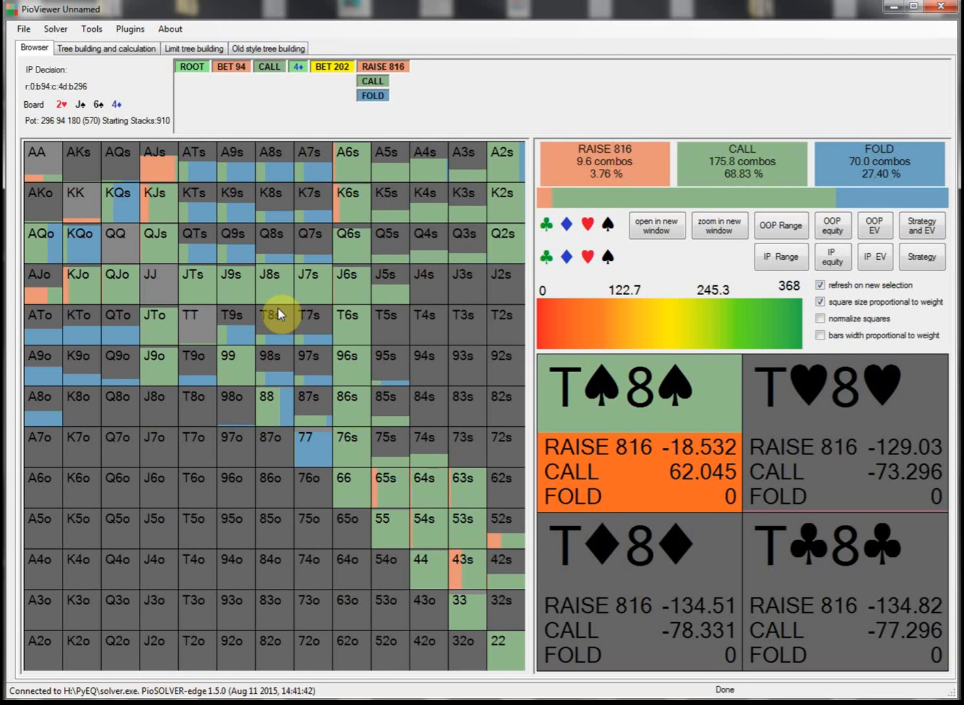
pyautogui.press('Up')
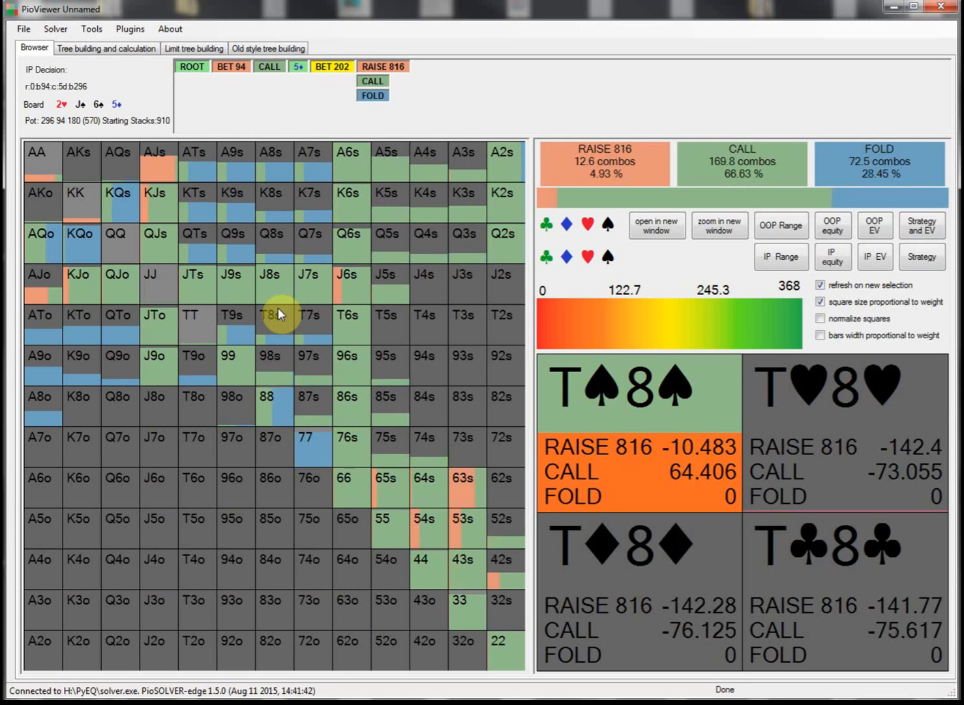
pyautogui.press('Up')
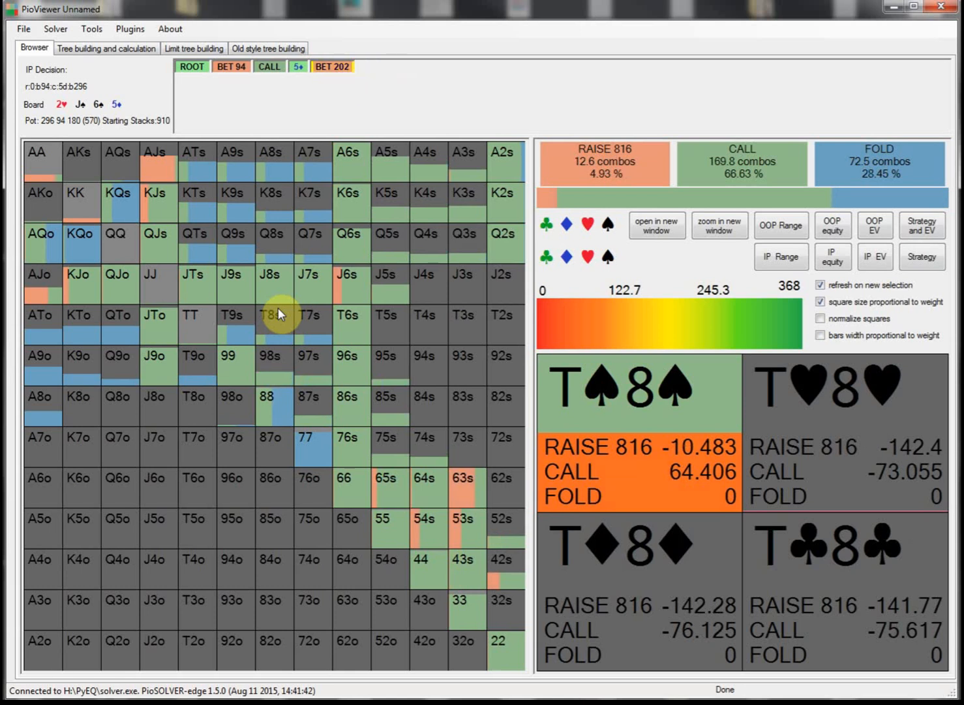
pyautogui.press('Up')
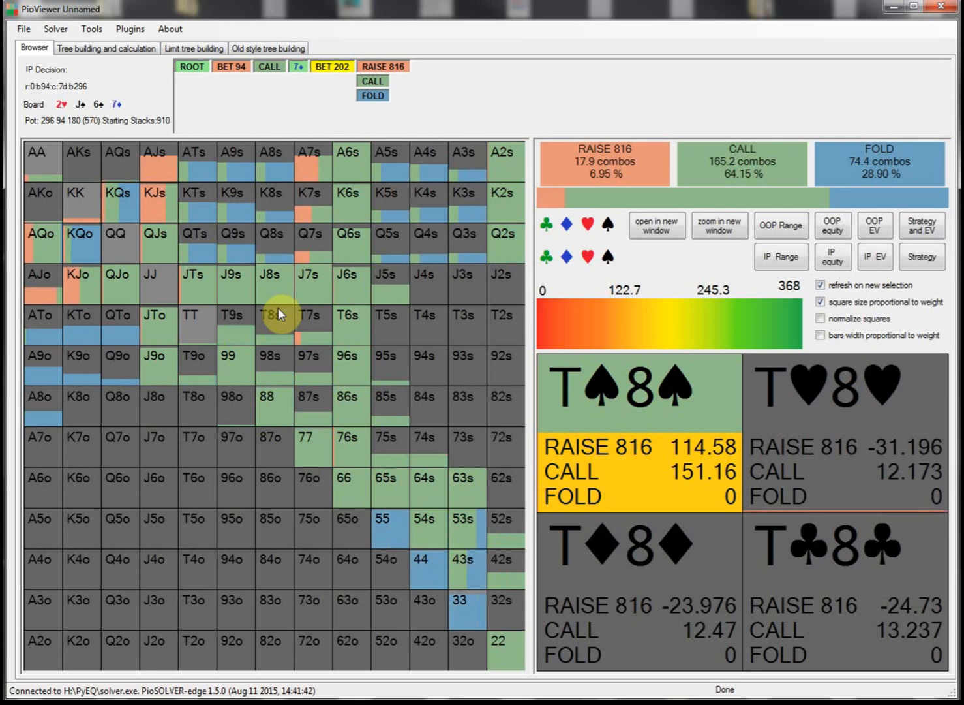
pyautogui.press('Up')
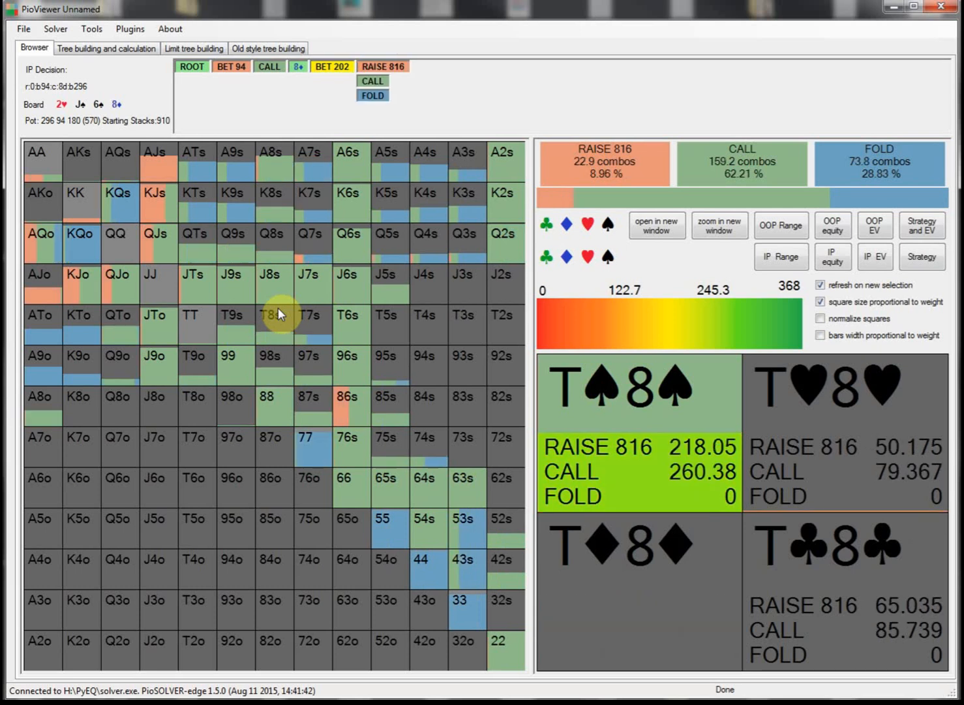
pyautogui.press('Up')
pyautogui.press('Up')
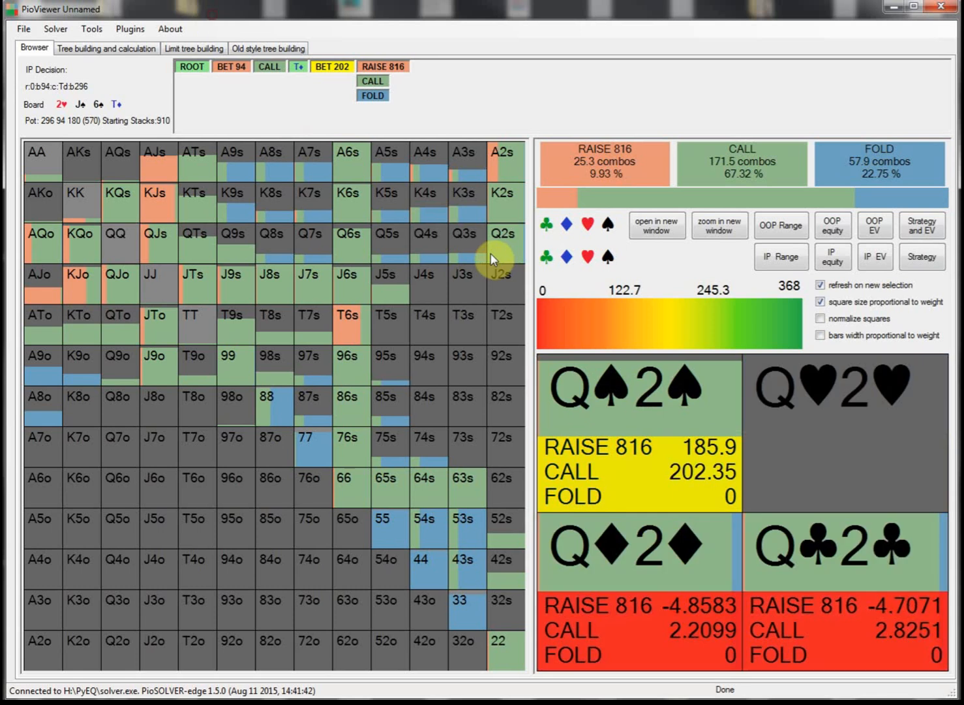
pyautogui.press('Up')
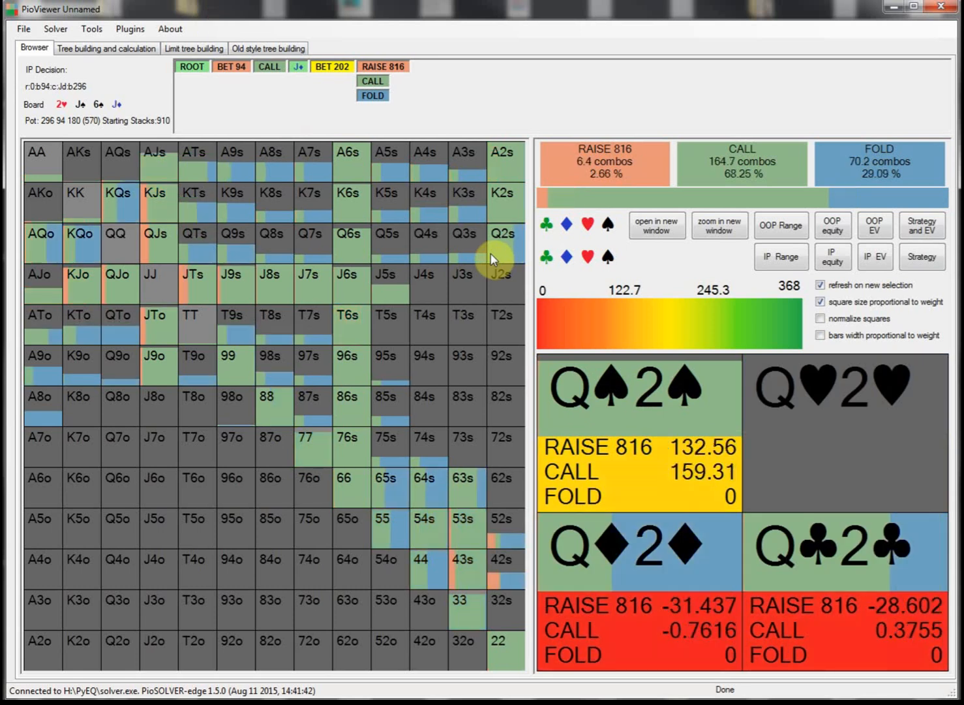
# Step the diamond turn card back down to 5♦, comparing IP's response to the 202 bet on each card
pyautogui.press('Down')
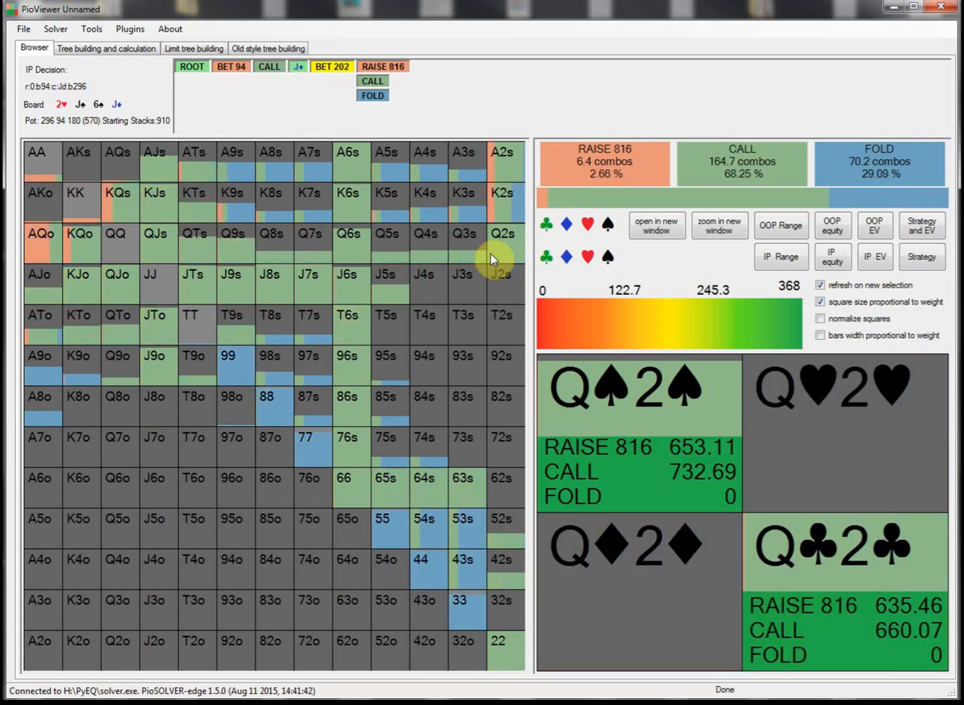
pyautogui.press('Down')
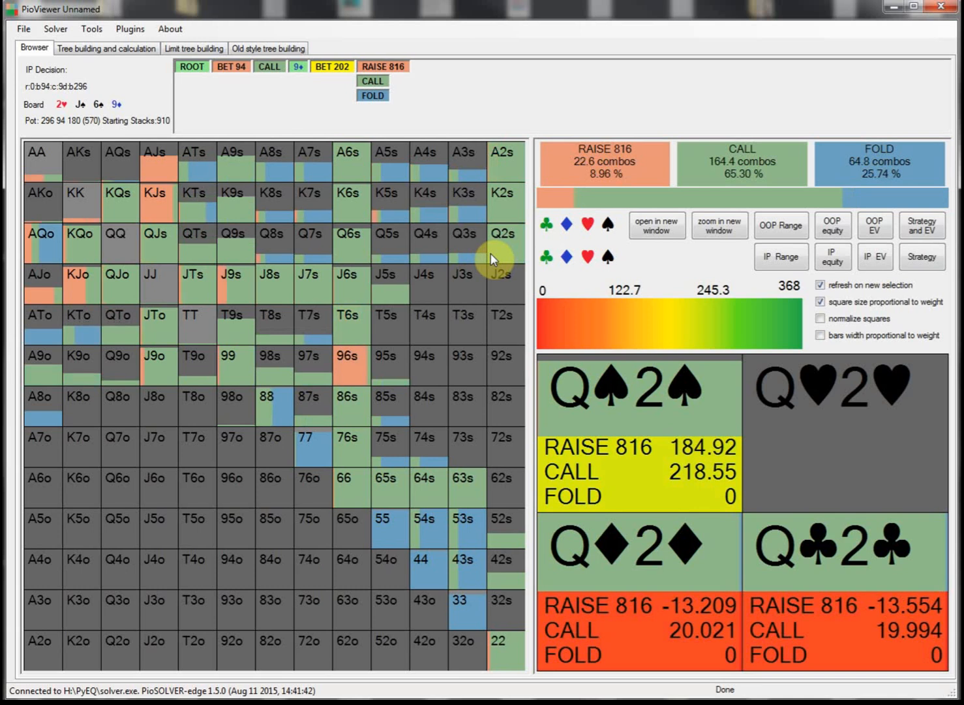
pyautogui.press('Down')
pyautogui.press('Down')
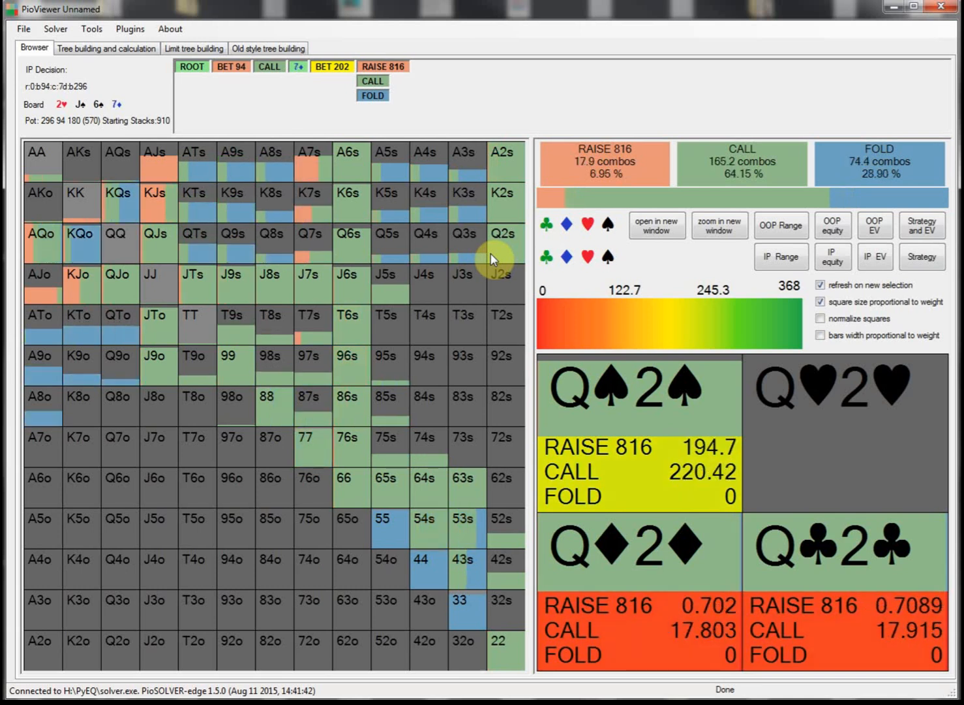
pyautogui.press('Down')
pyautogui.press('Down')
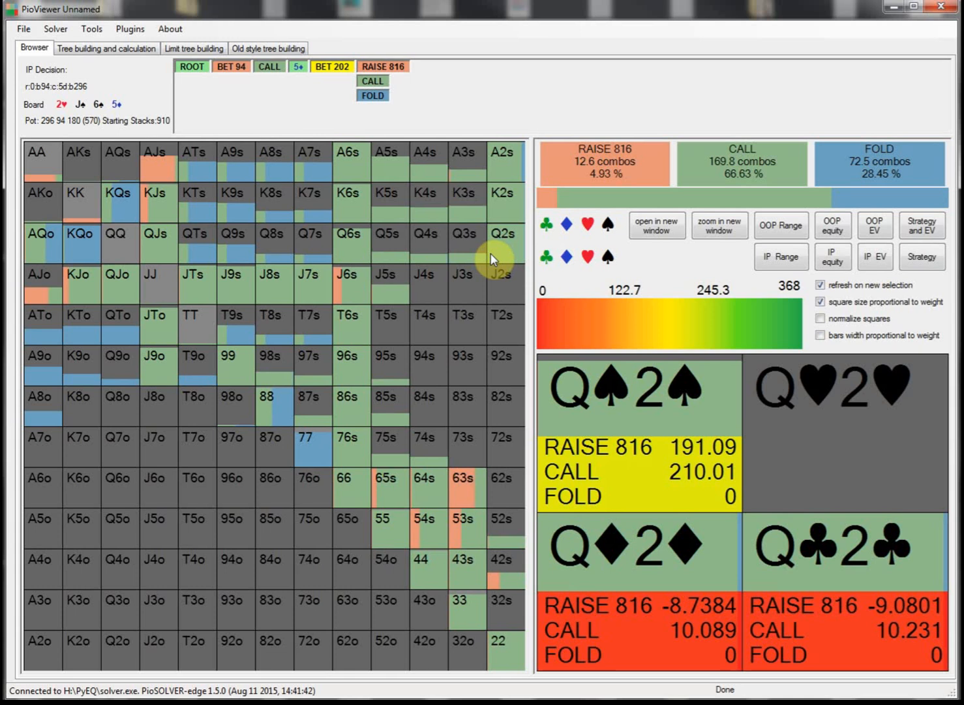
# Change the turn card's suit from 5♦ through 5♥ to 5♠ to compare IP's response to the 202 bet
pyautogui.press('Right')
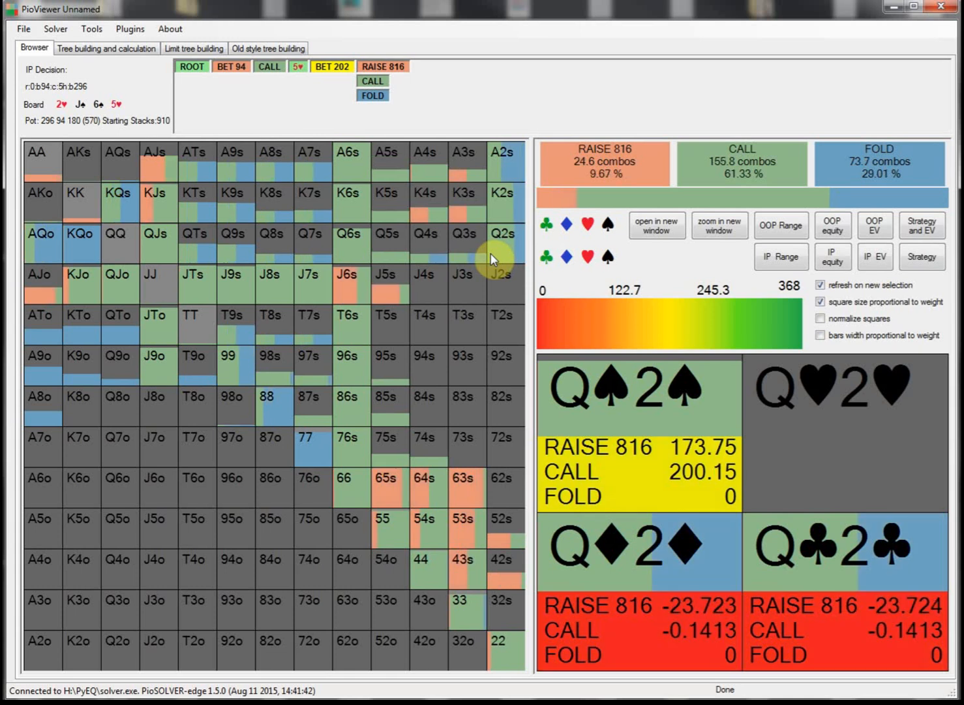
pyautogui.press('Right')
pyautogui.press('Left')
pyautogui.press('Right')
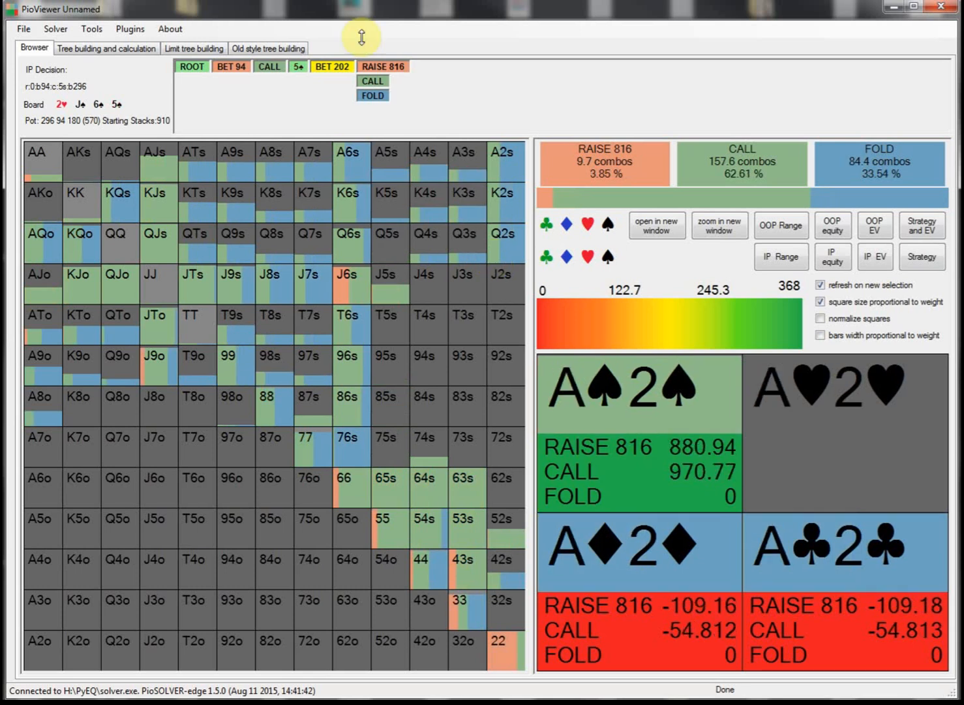
# Follow IP's call on the 5♠ turn to the 4♦ river and show IP's response to the 614 bet
pyautogui.click(366, 81)
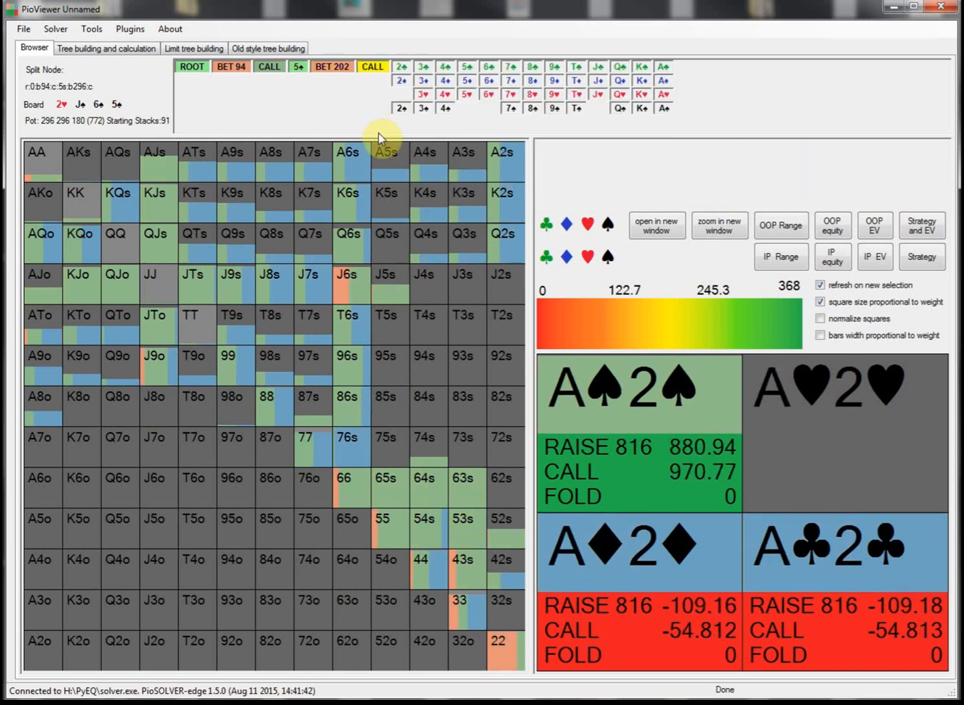
pyautogui.click(444, 81)
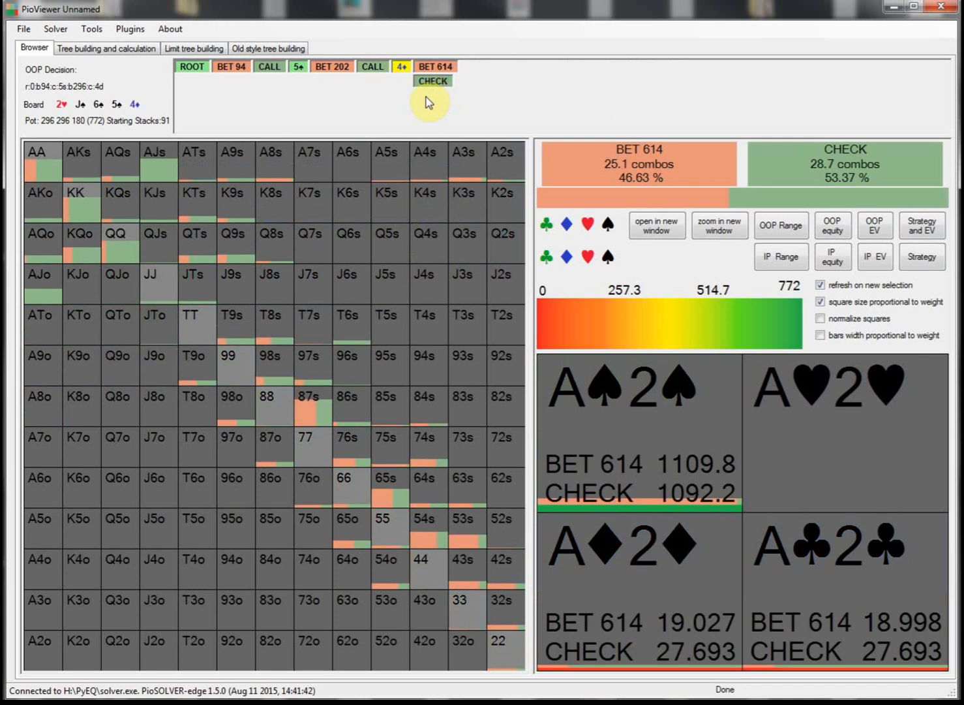
pyautogui.click(435, 66)
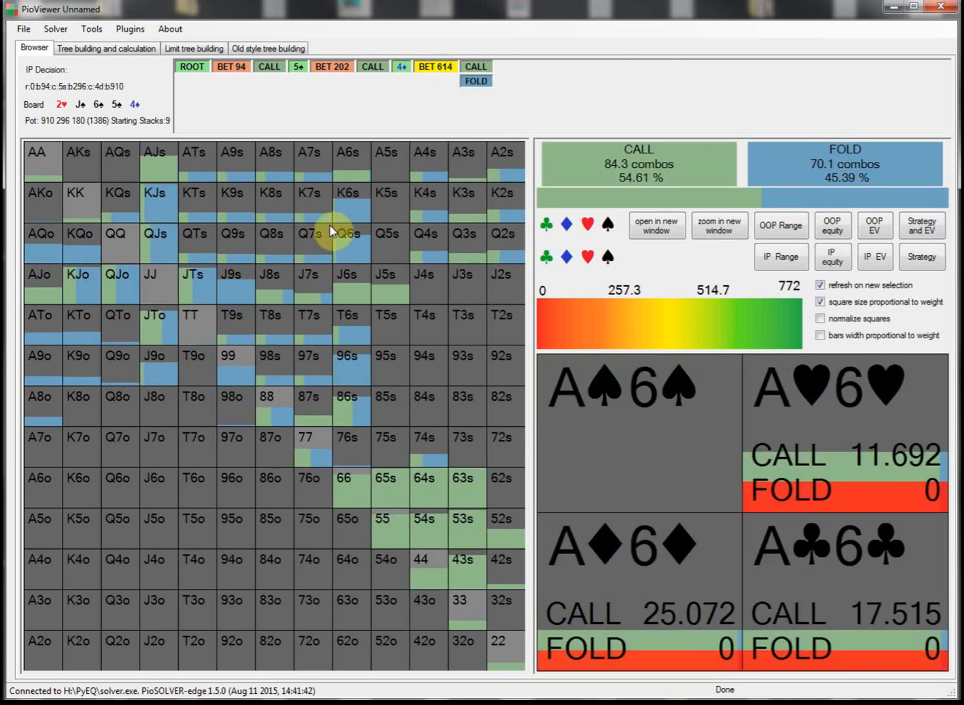
# Step the river card up through the diamonds from 5♦ to K♦, comparing IP's response to the 614 bet
pyautogui.press('Right')
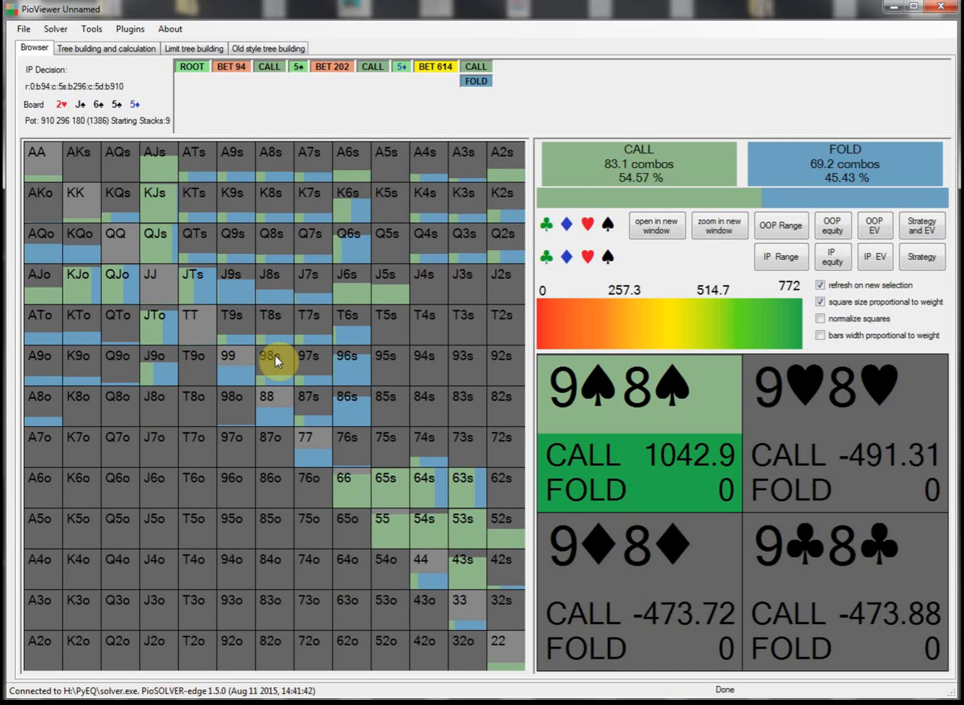
pyautogui.press('Right')
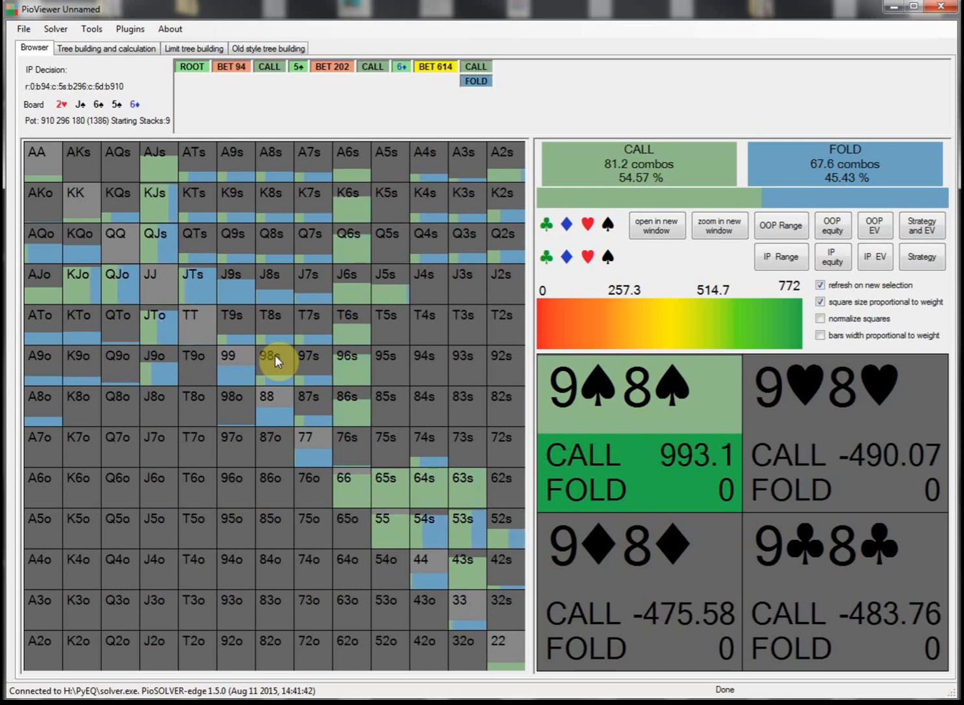
pyautogui.press('Right')
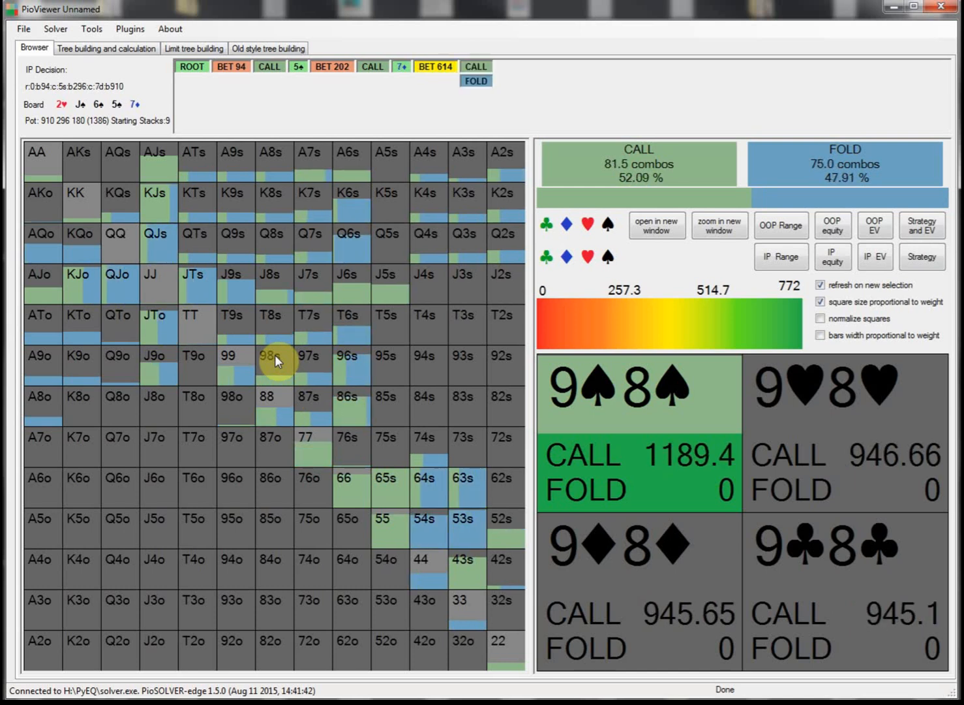
pyautogui.press('Right')
pyautogui.press('Right')
pyautogui.press('Right')
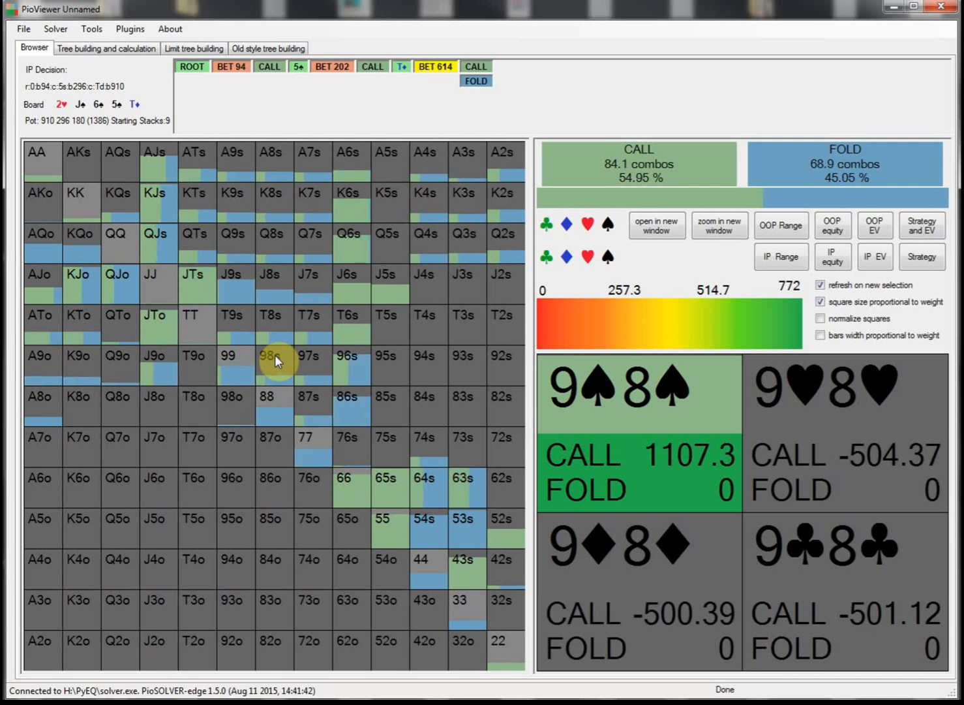
pyautogui.press('Right')
pyautogui.press('Right')
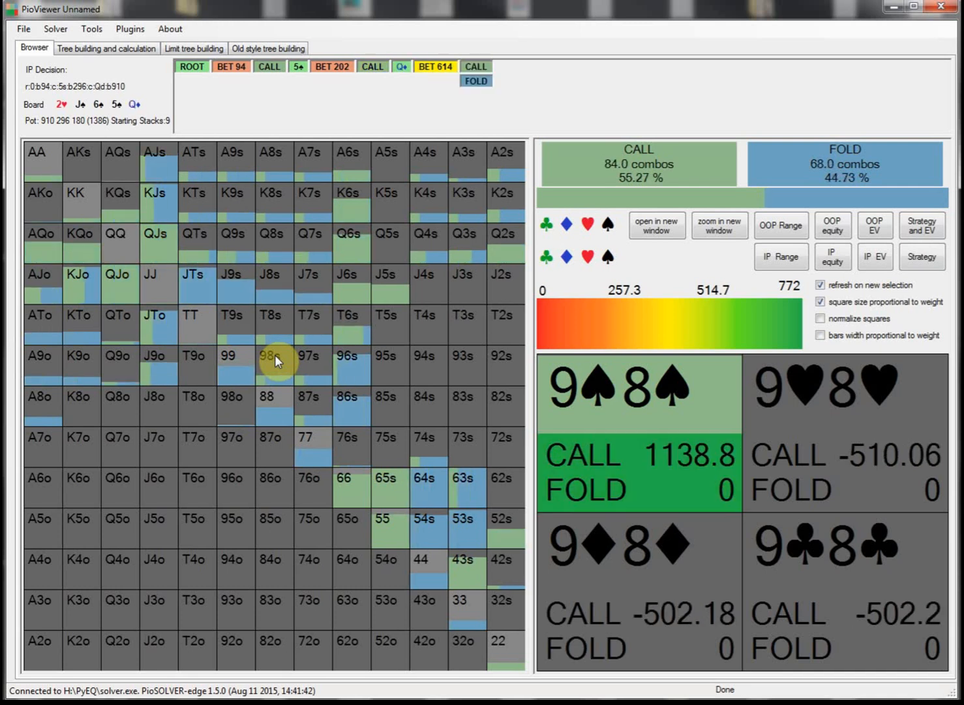
pyautogui.press('Right')
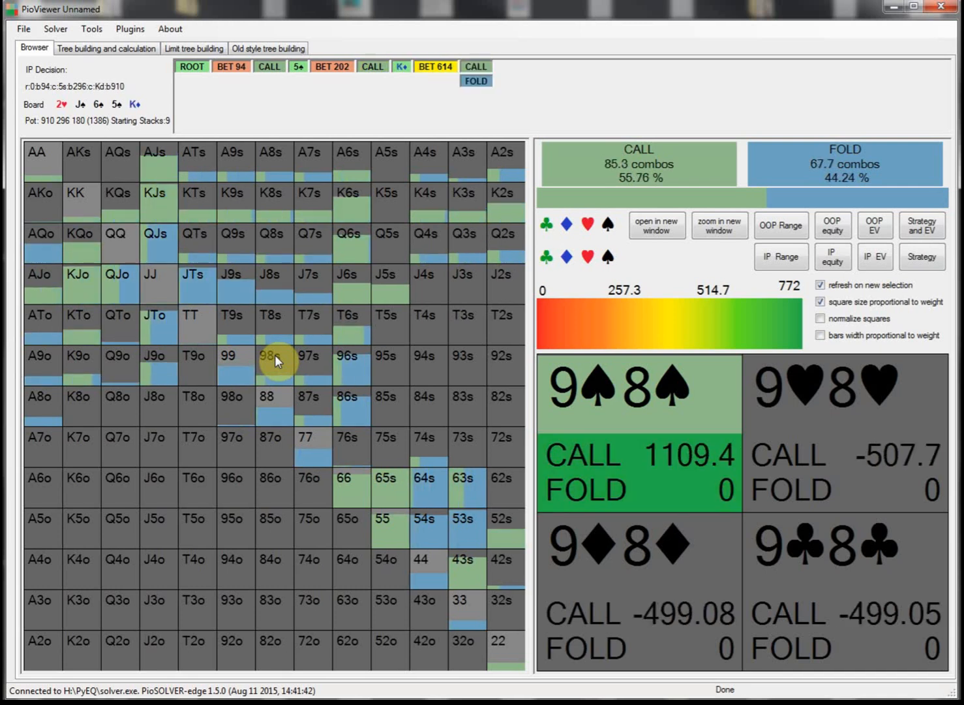
# Return to IP's decision facing the 202 bet on the 5♠ turn, and temporarily turn off weight-proportional square sizes
pyautogui.click(324, 73)
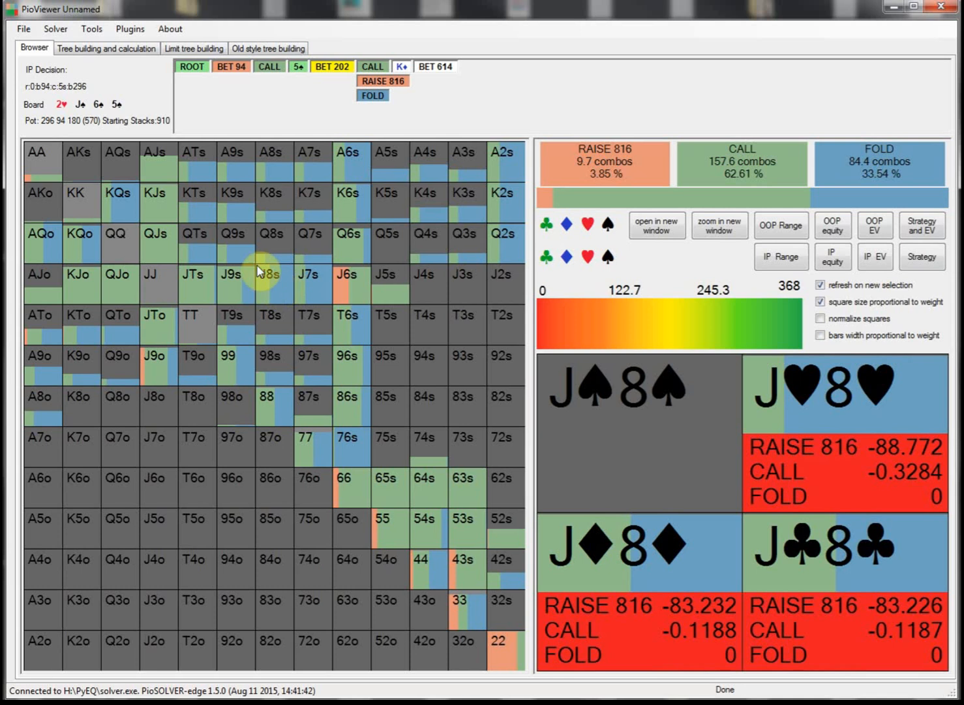
pyautogui.click(820, 301)
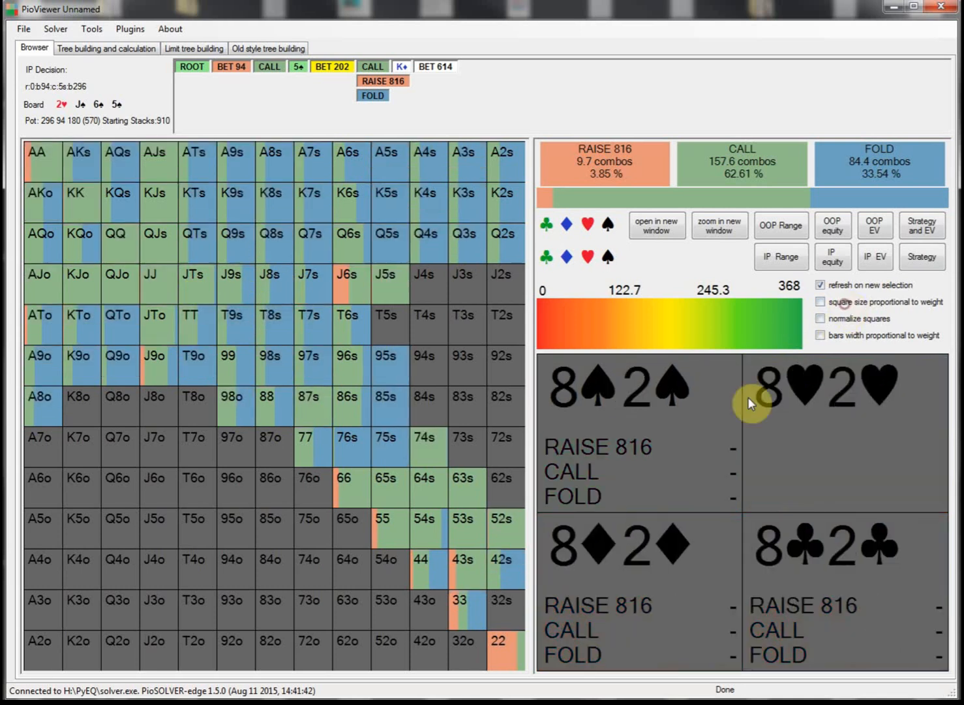
pyautogui.click(820, 302)
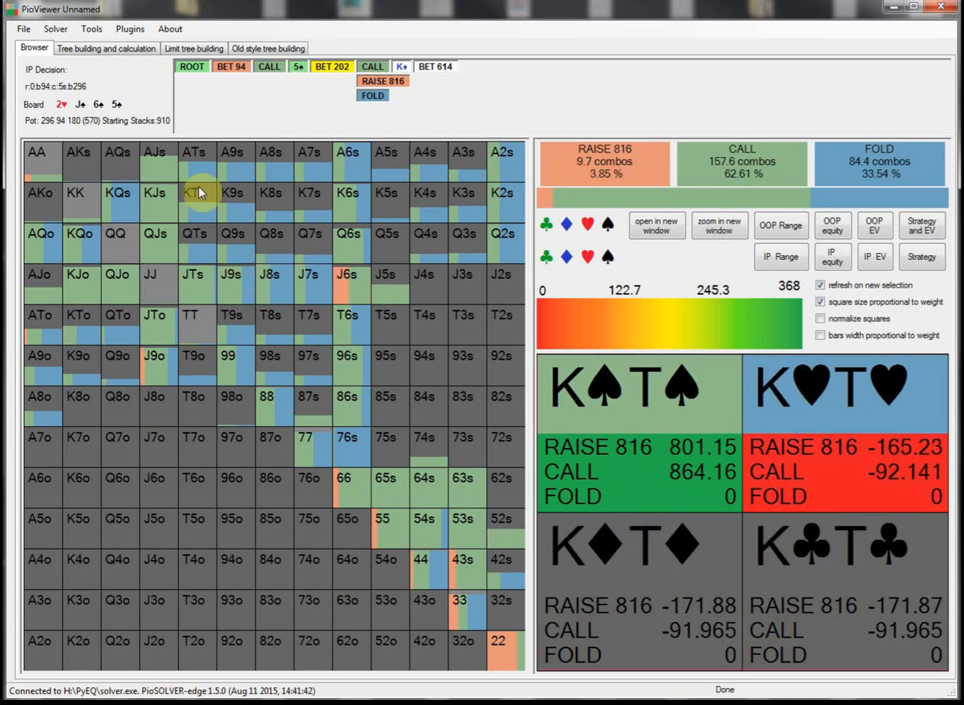
# Open Range Explorer for the current spot and reposition its window so the whole range view is visible
pyautogui.click(92, 30)
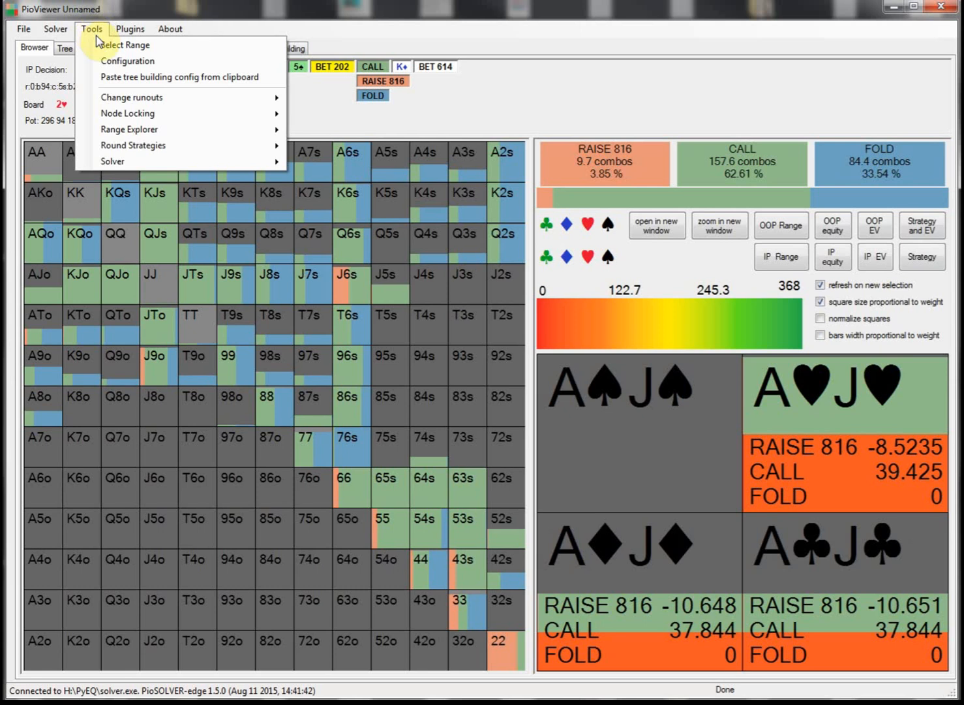
pyautogui.moveTo(135, 132)
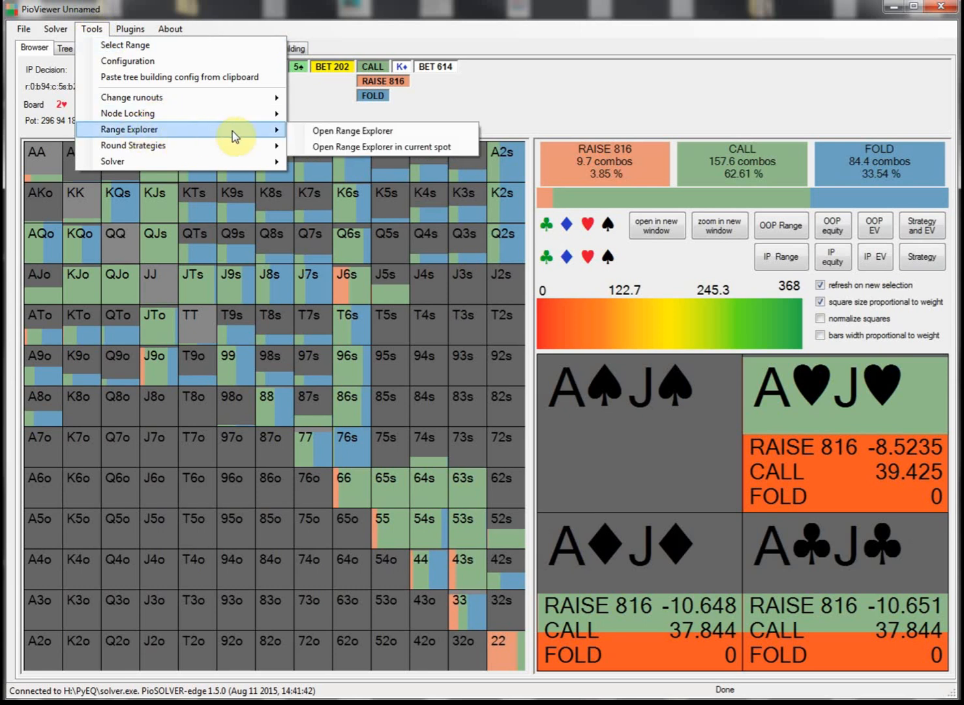
pyautogui.click(395, 150)
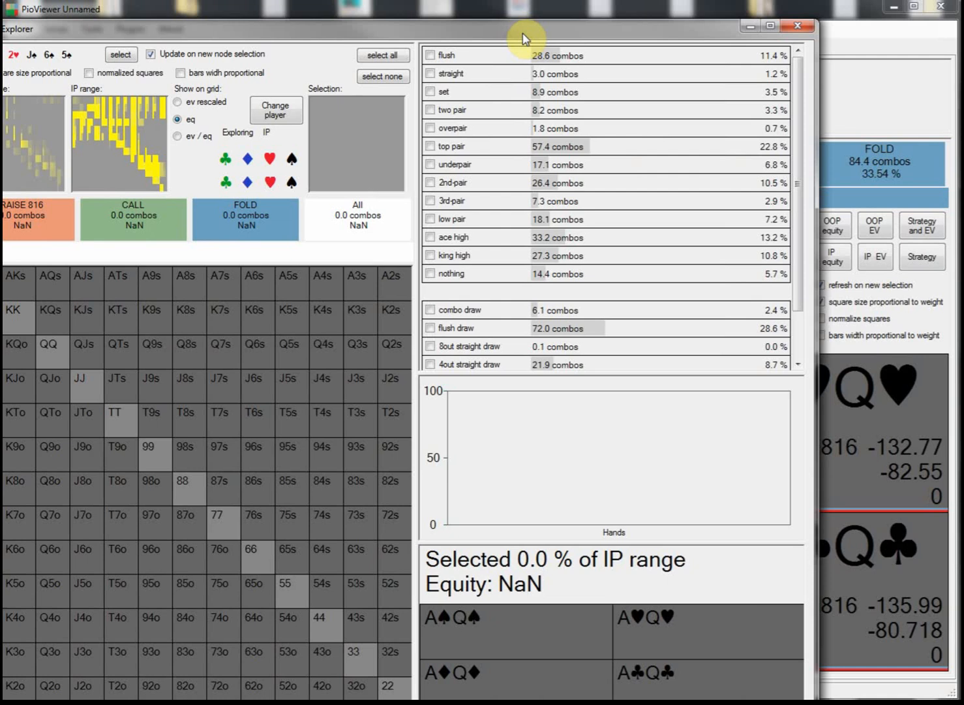
pyautogui.moveTo(523, 34); pyautogui.dragTo(561, 16)
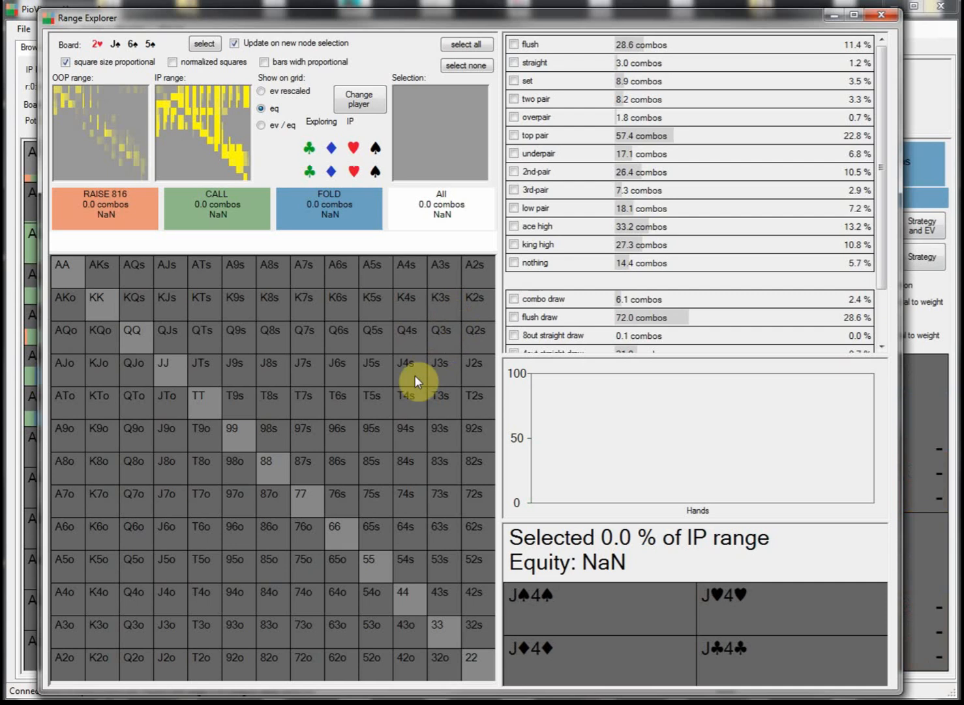
pyautogui.moveTo(378, 30); pyautogui.dragTo(380, 28)
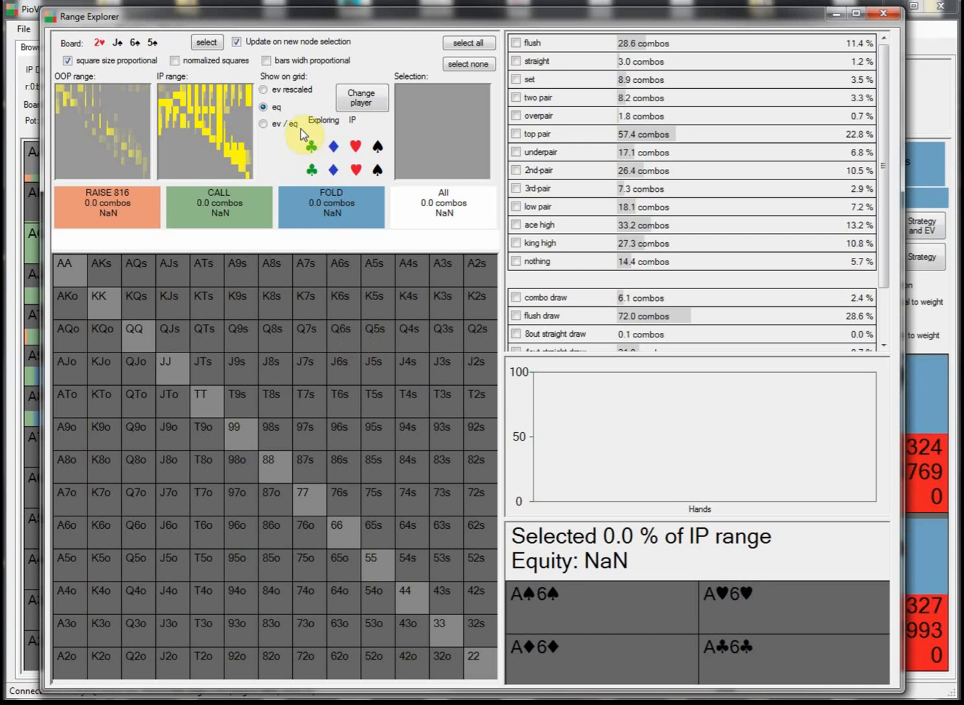
# Select all hand categories and compare IP's raise 816, call and fold ranges, ending with the full range
pyautogui.click(465, 43)
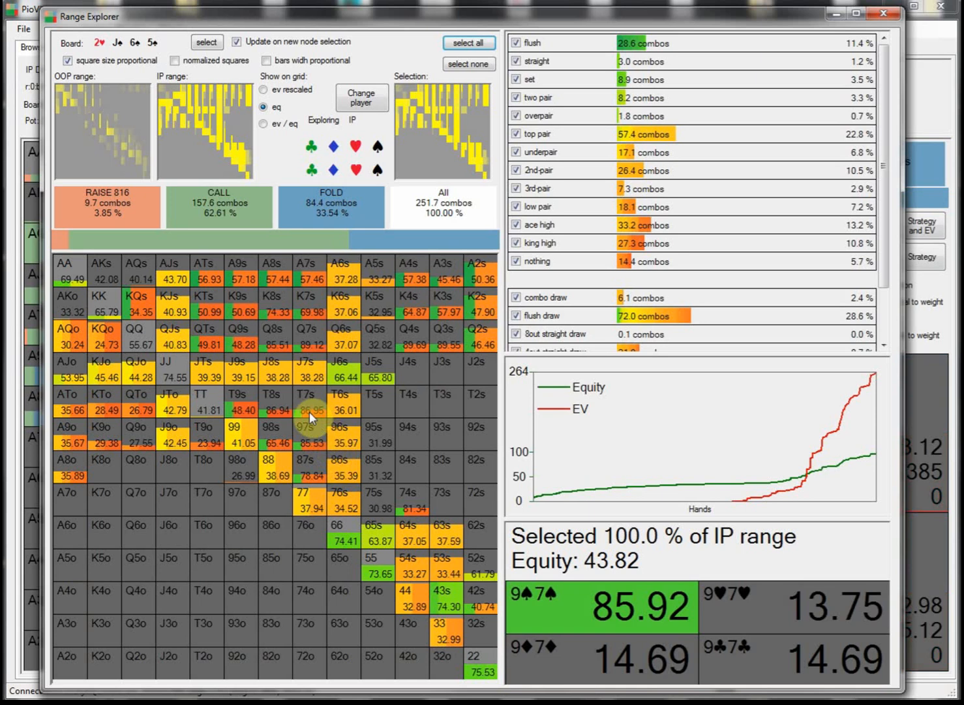
pyautogui.click(96, 204)
pyautogui.click(216, 207)
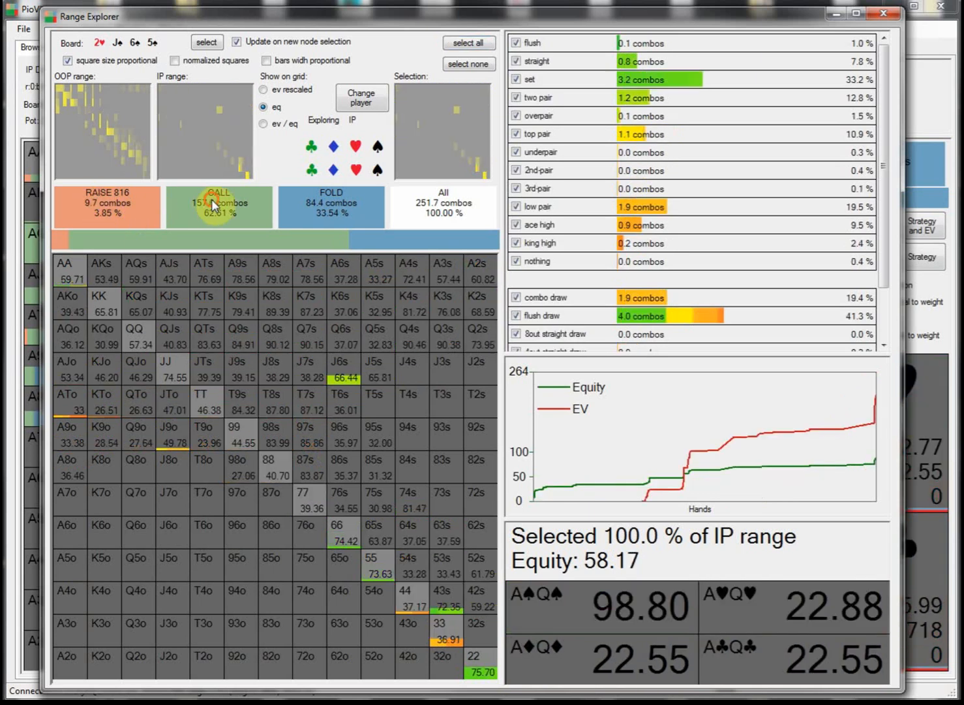
pyautogui.click(283, 209)
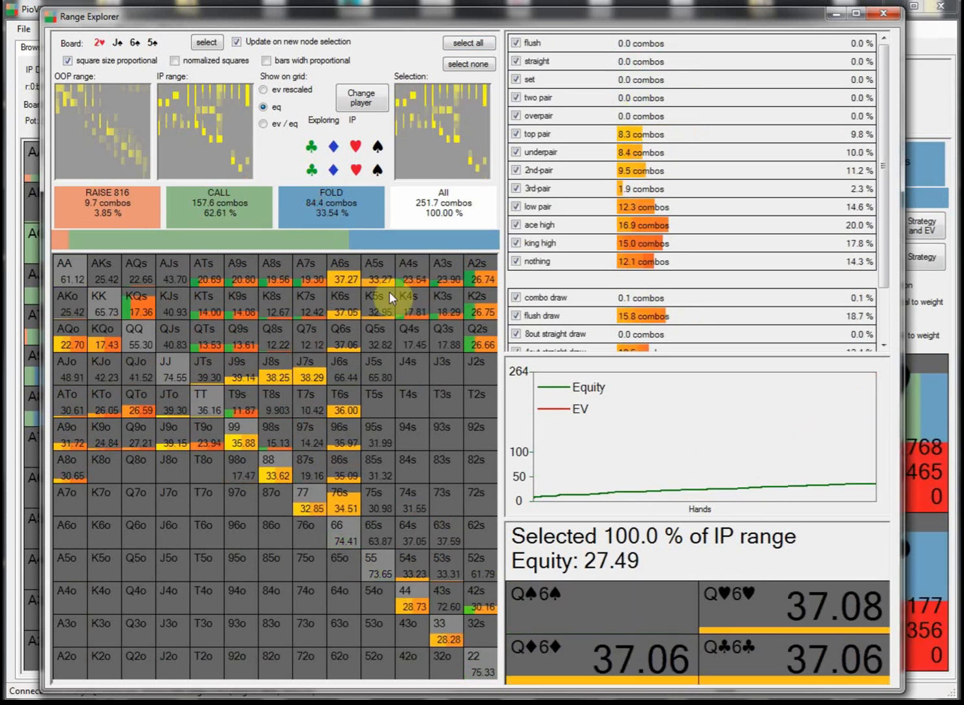
pyautogui.click(436, 207)
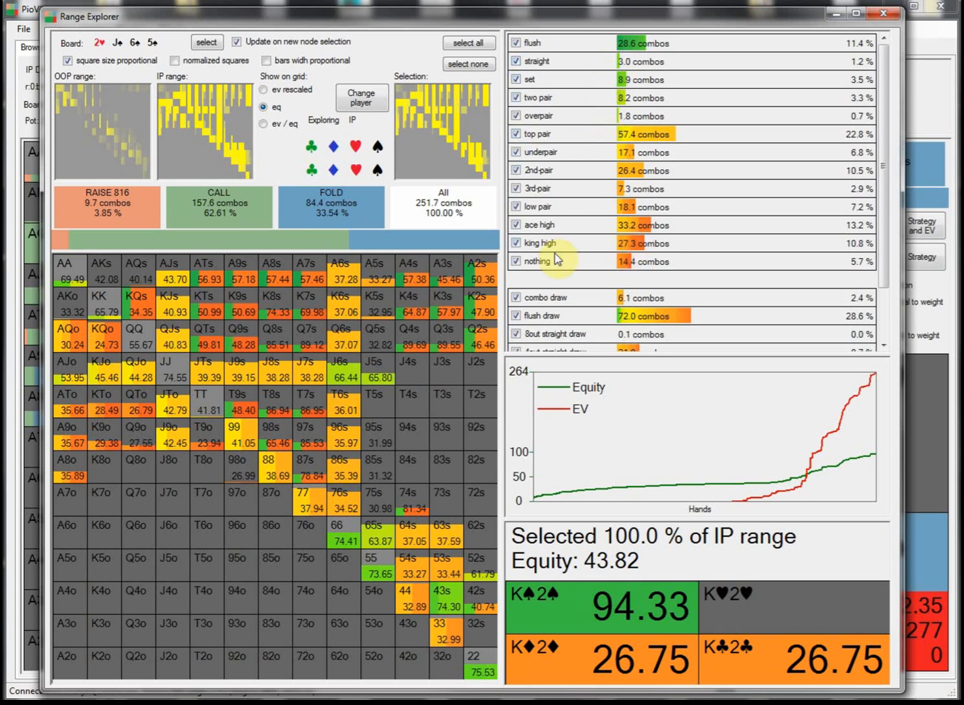
# Enlarge the hand category list, clear the selection and select only top pair, overpair, two pair, set, straight and flush
pyautogui.moveTo(566, 354); pyautogui.dragTo(560, 388)
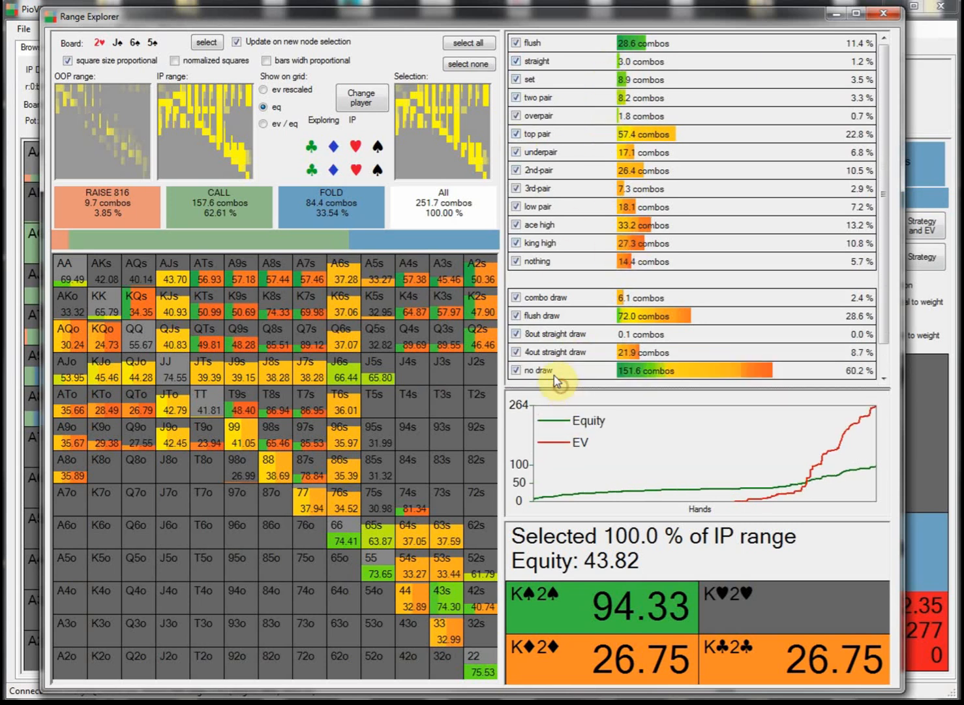
pyautogui.click(463, 64)
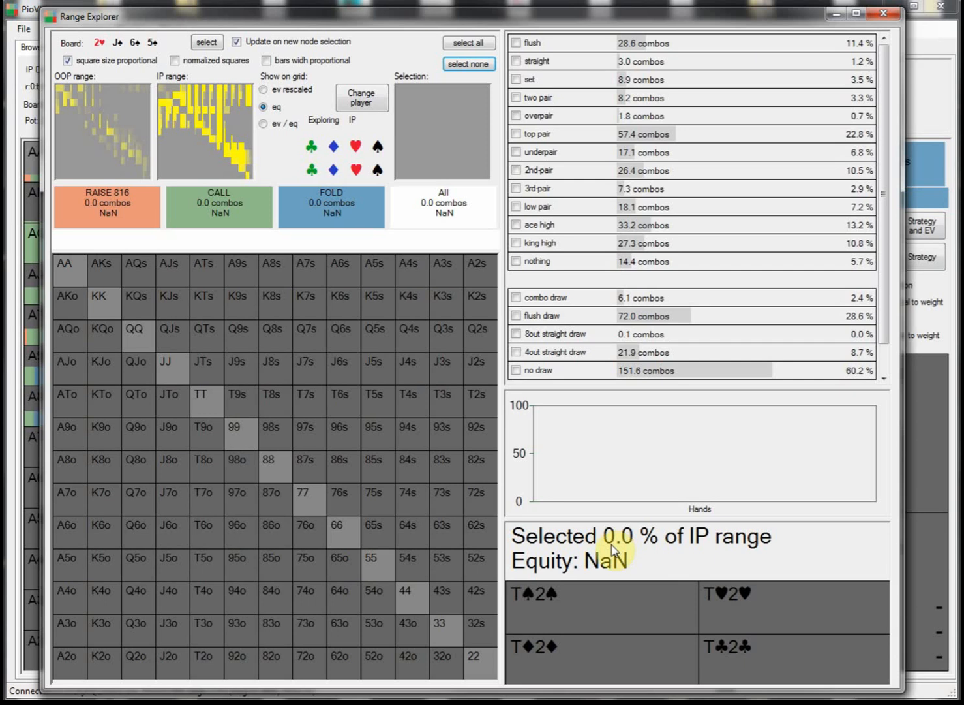
pyautogui.click(516, 133)
pyautogui.click(516, 116)
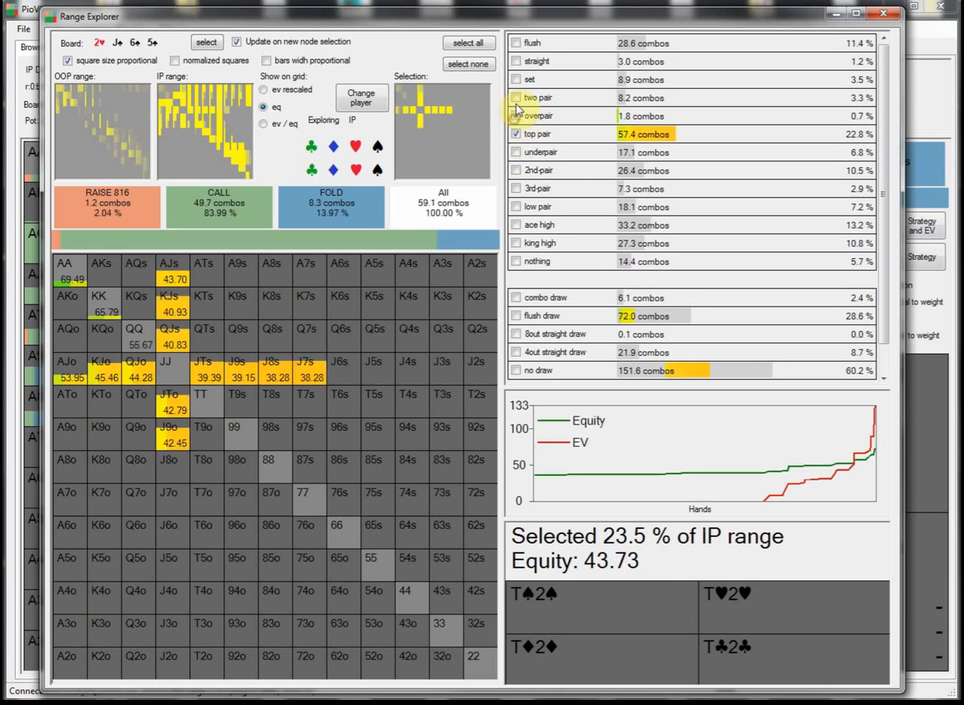
pyautogui.click(516, 97)
pyautogui.click(516, 79)
pyautogui.click(516, 60)
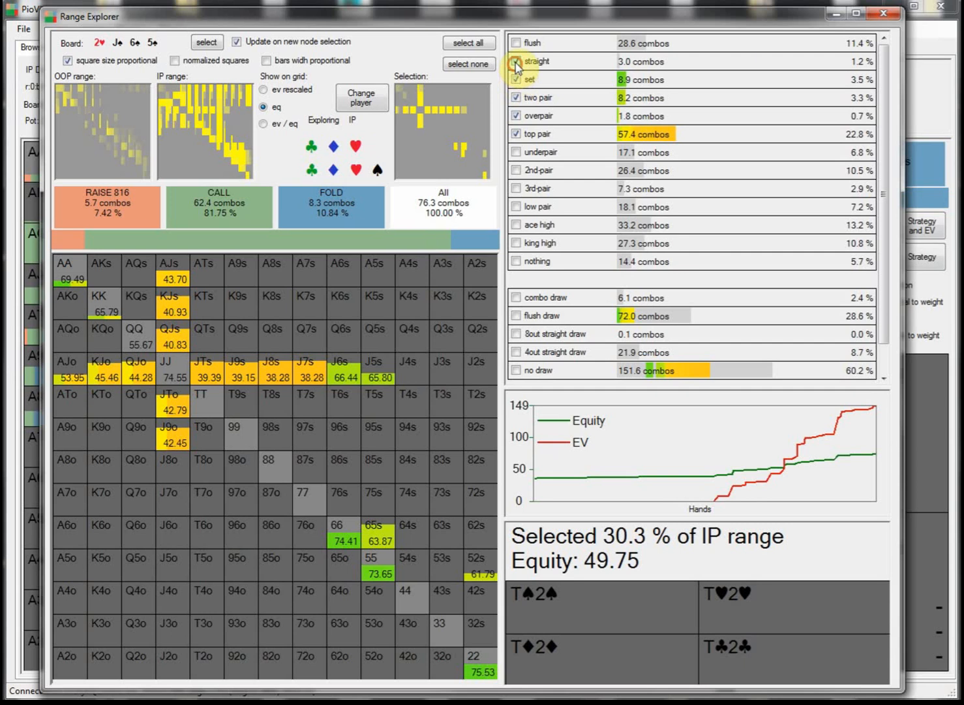
pyautogui.click(516, 43)
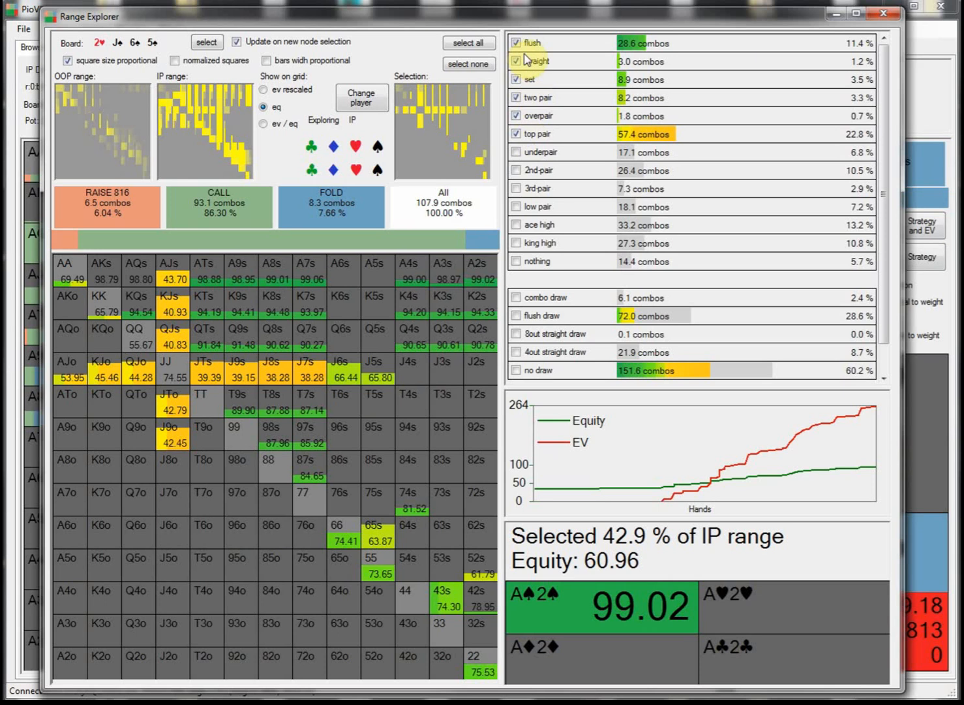
# Temporarily include flush draws, compare the selection by rescaled EV and by EV/equity on the grid, and close Range Explorer
pyautogui.click(535, 315)
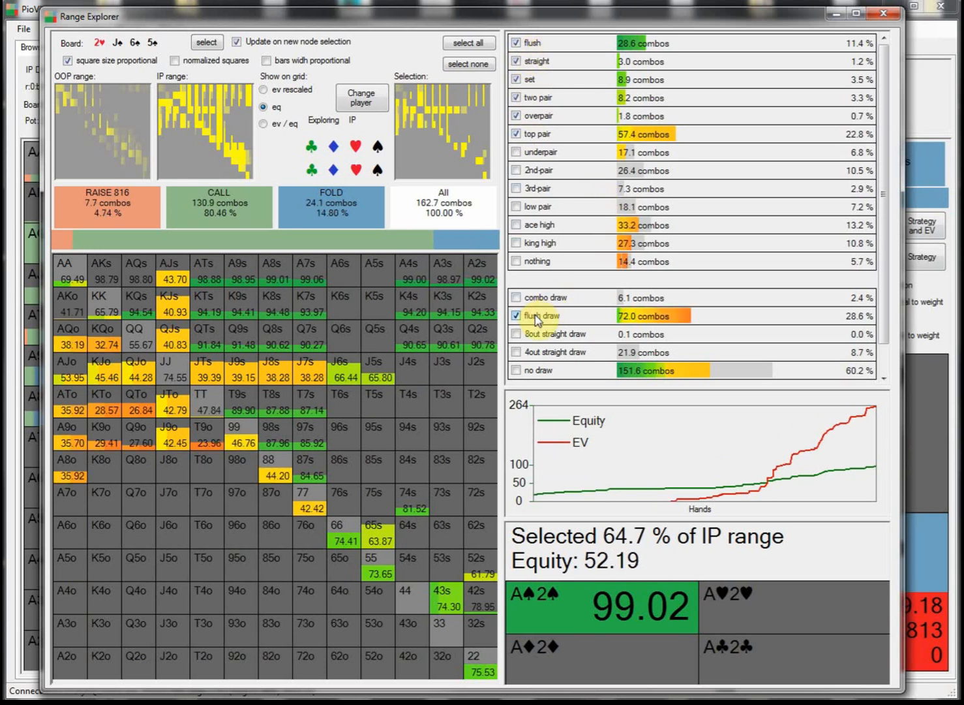
pyautogui.click(533, 317)
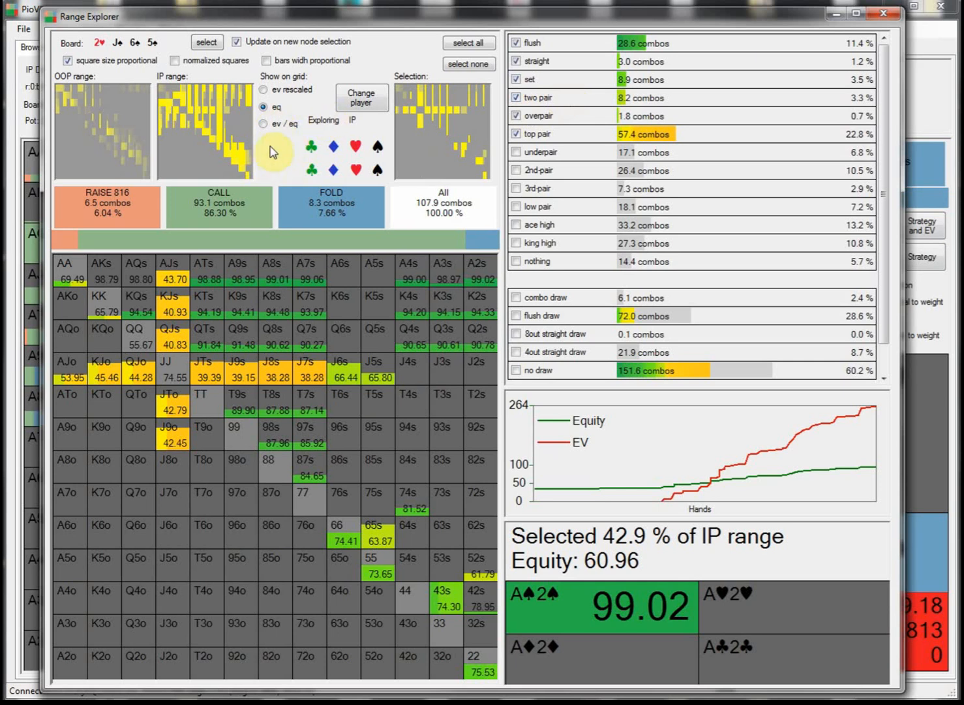
pyautogui.click(271, 93)
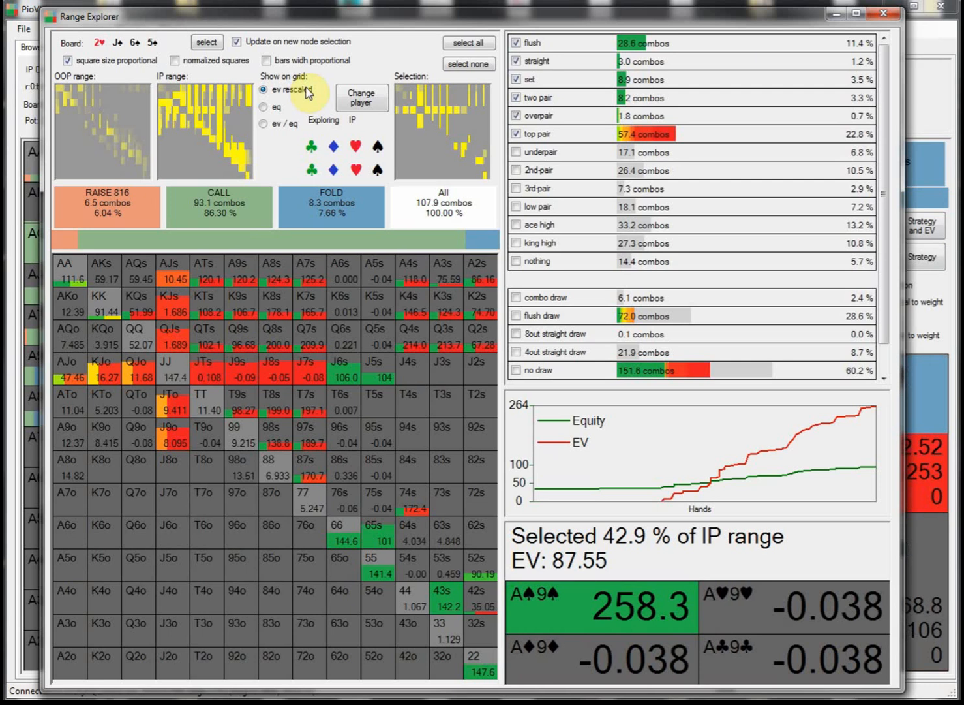
pyautogui.click(264, 123)
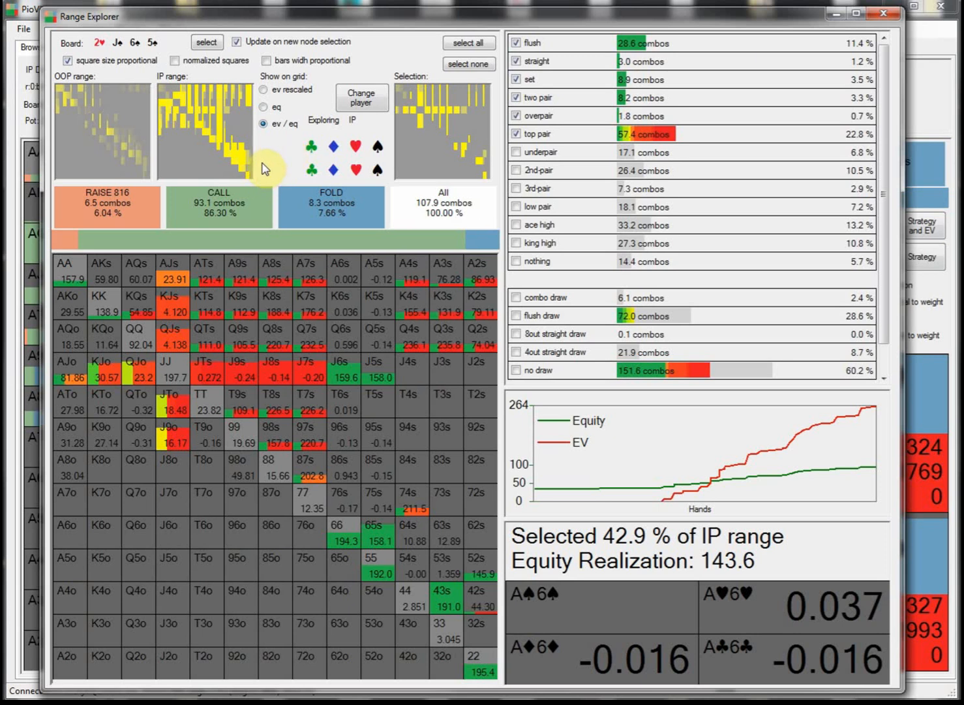
pyautogui.click(884, 15)
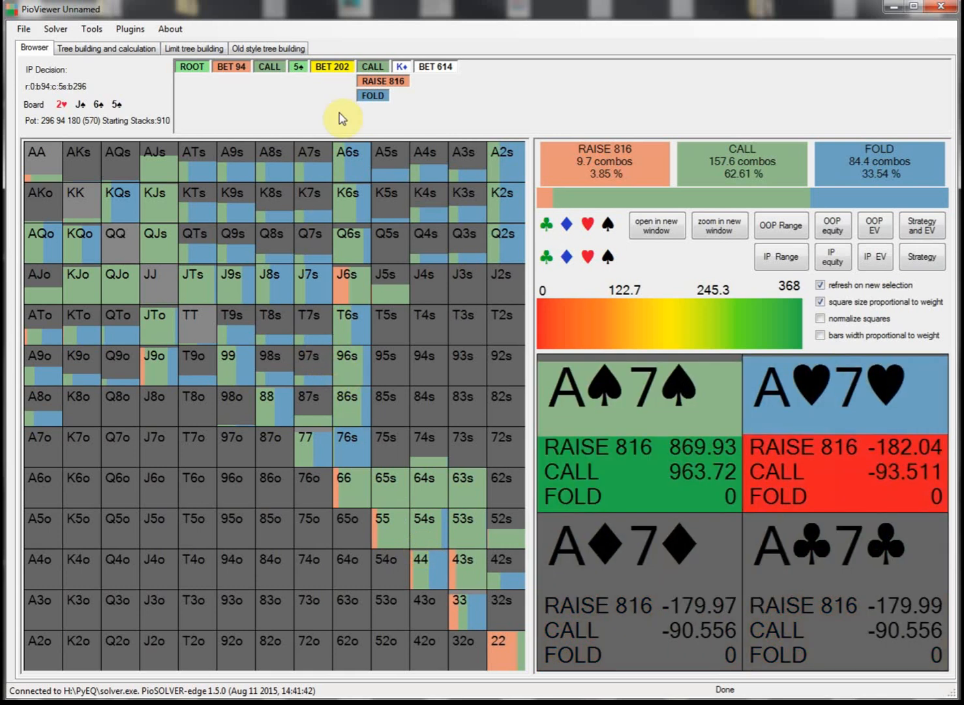
# Walk through the 5♠ turn line from OOP's decision to IP's response to the 614 bet on the K♦ river
pyautogui.click(300, 67)
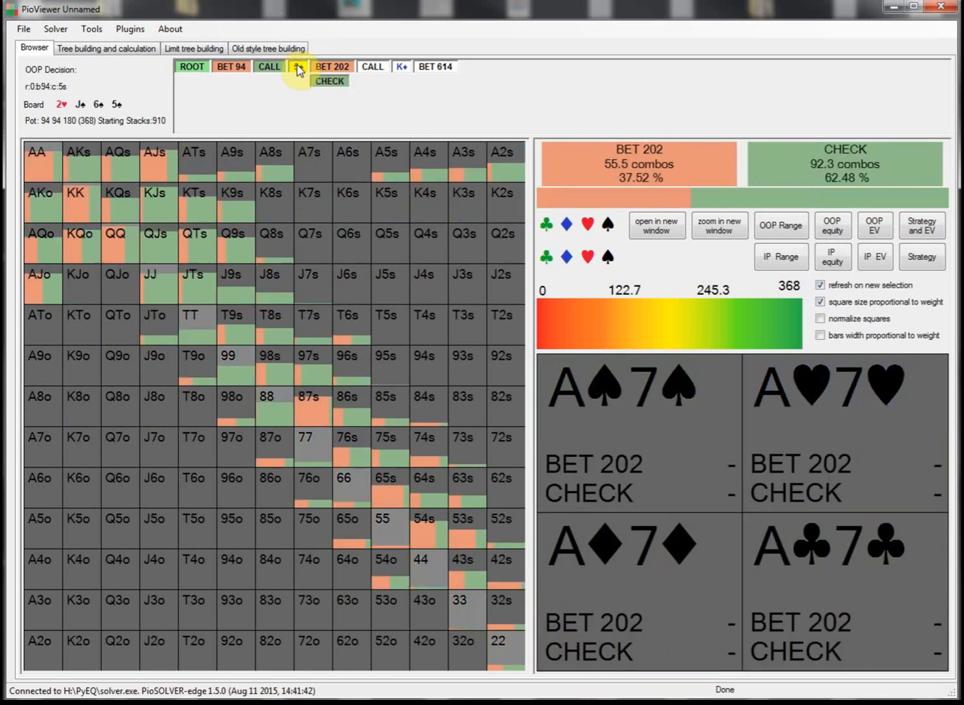
pyautogui.click(320, 69)
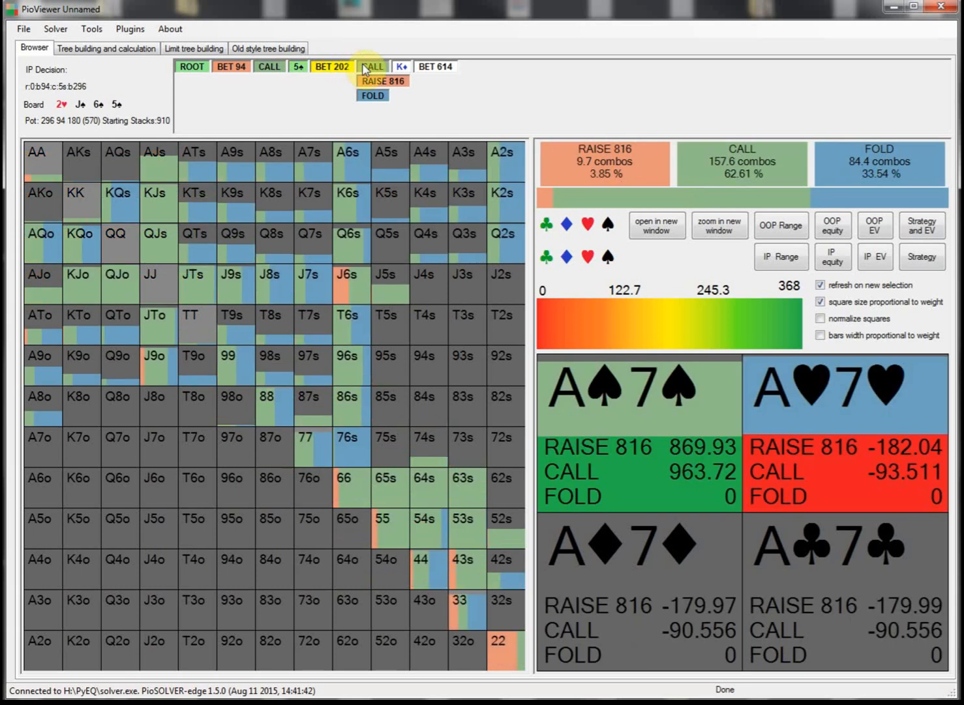
pyautogui.click(372, 66)
pyautogui.click(417, 68)
pyautogui.click(418, 68)
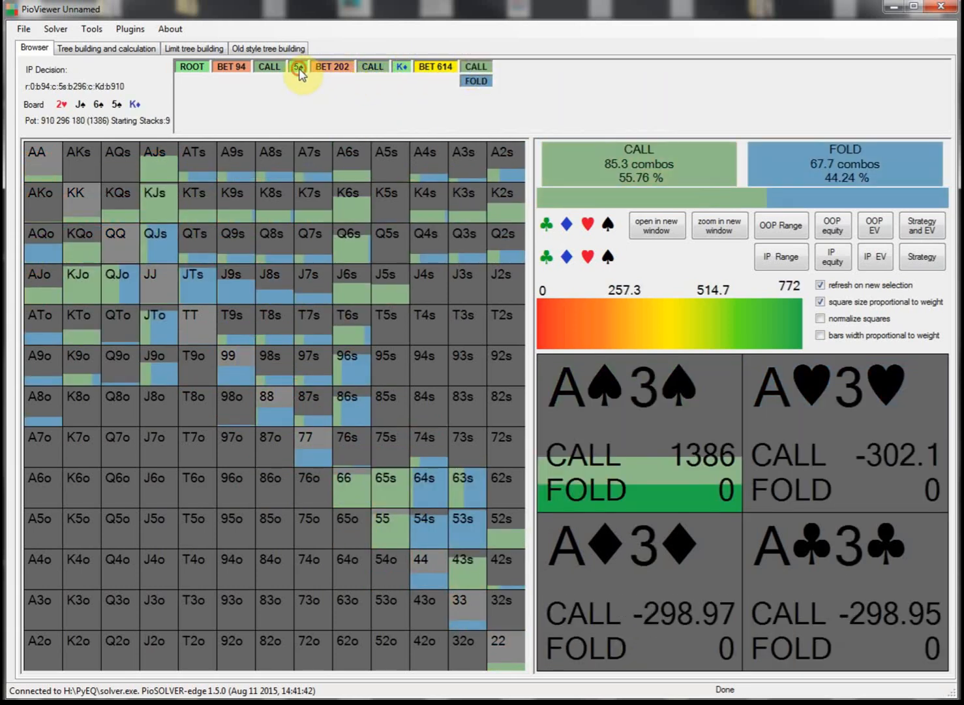
# Return to the turn card choice after the flop call and switch the turn to 4♦
pyautogui.click(299, 67)
pyautogui.click(268, 66)
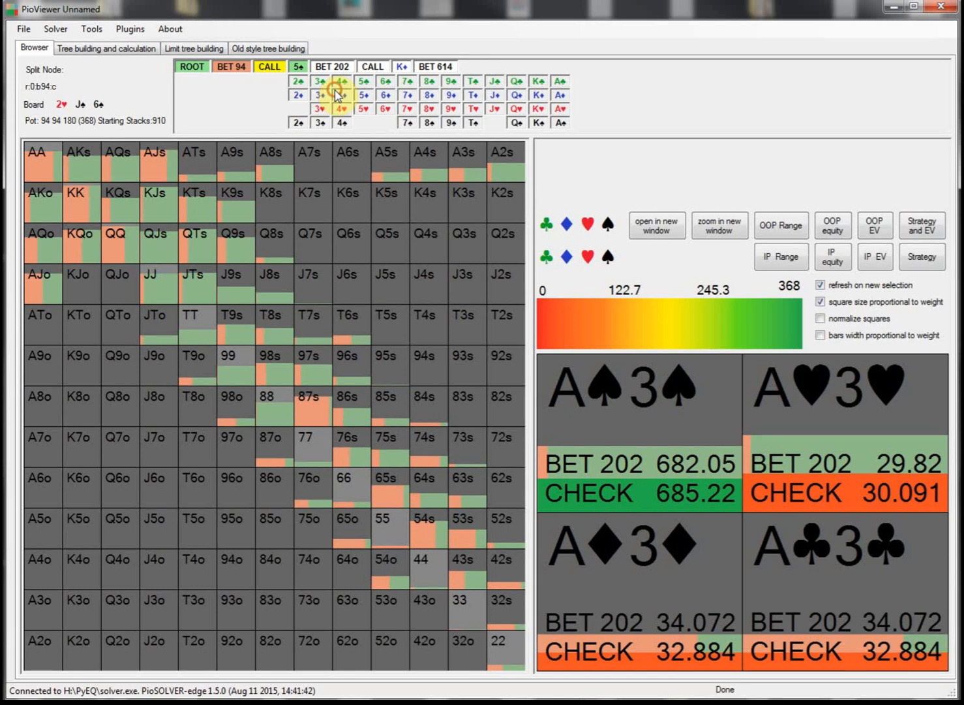
pyautogui.click(337, 95)
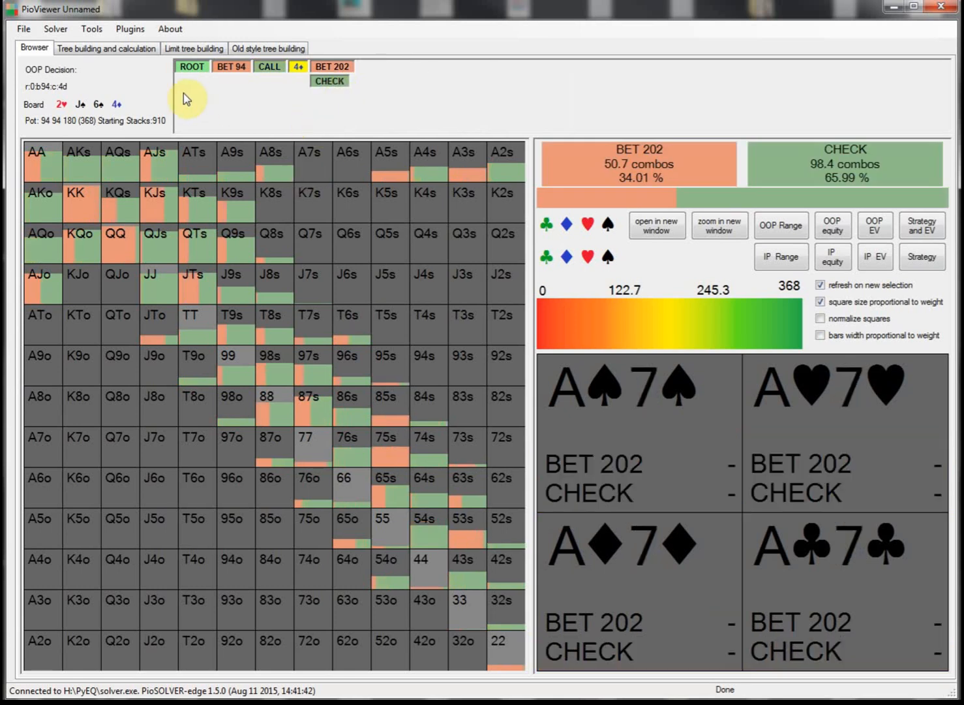
# Load the saved 3bpot-full parameters with the Qs Jh 2h board and build the tree
pyautogui.click(94, 49)
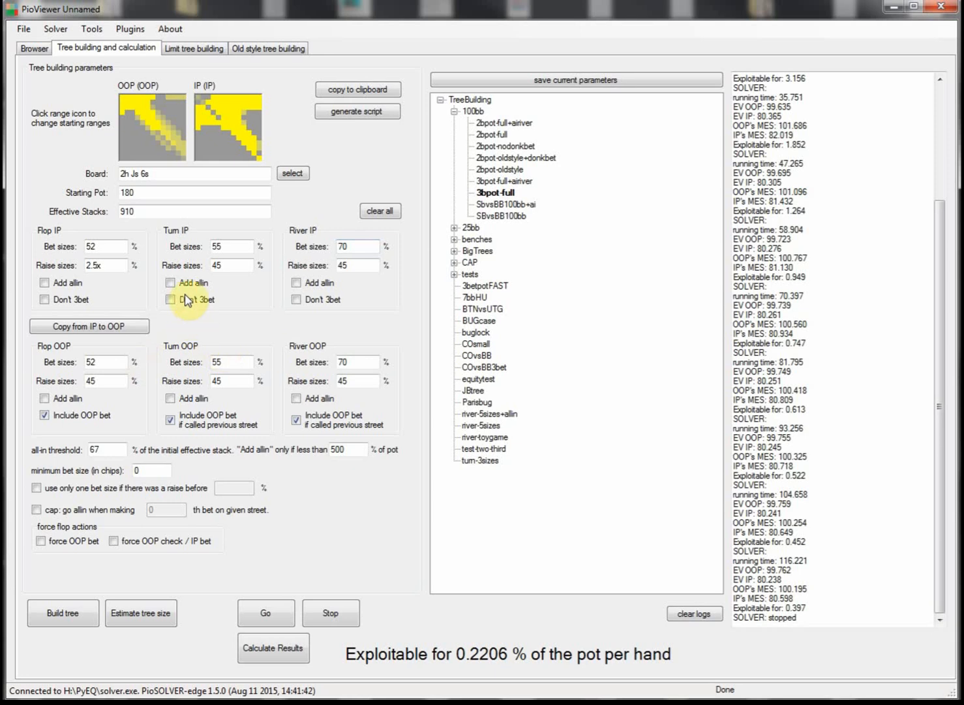
pyautogui.click(495, 157)
pyautogui.click(493, 194)
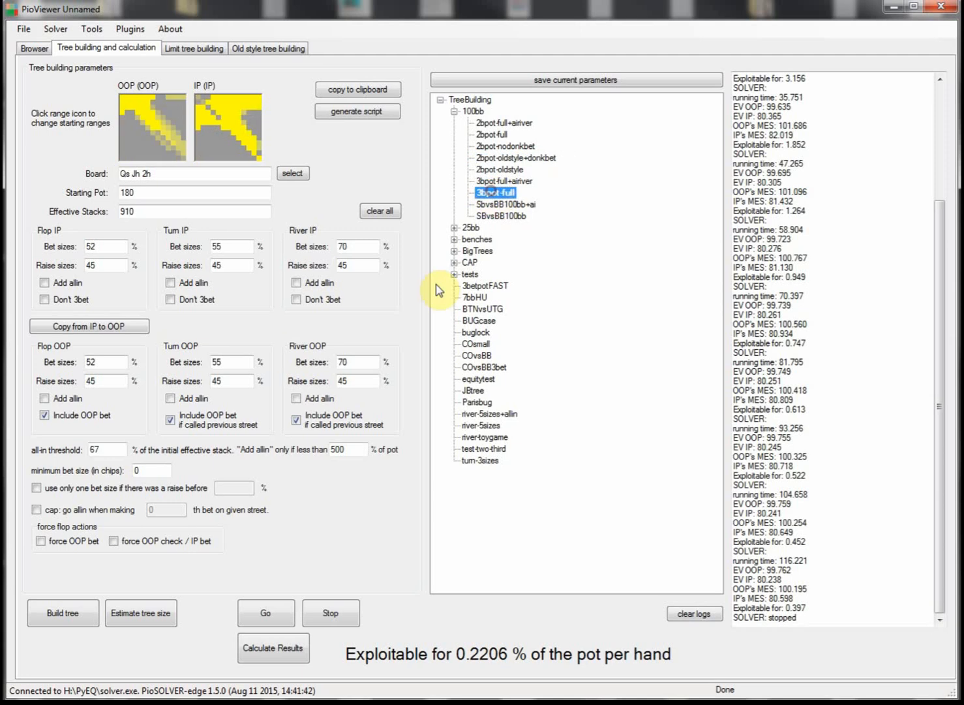
pyautogui.click(47, 616)
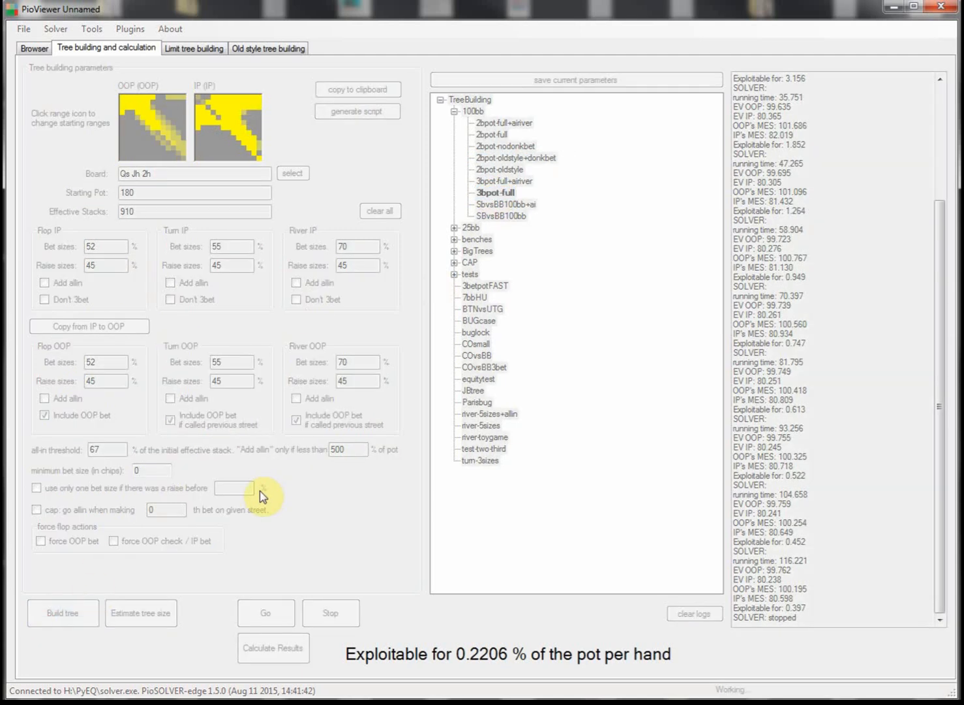
# Display the new tree's strategy and examine individual hands, such as 86s, in IP's decision facing the 94 bet
pyautogui.click(35, 49)
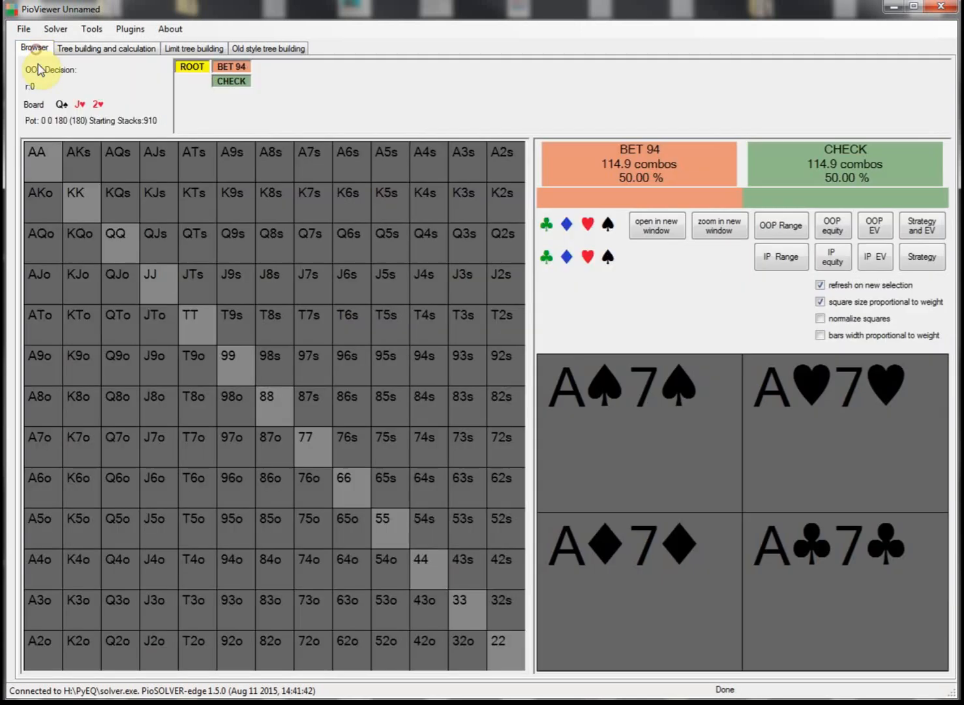
pyautogui.click(922, 227)
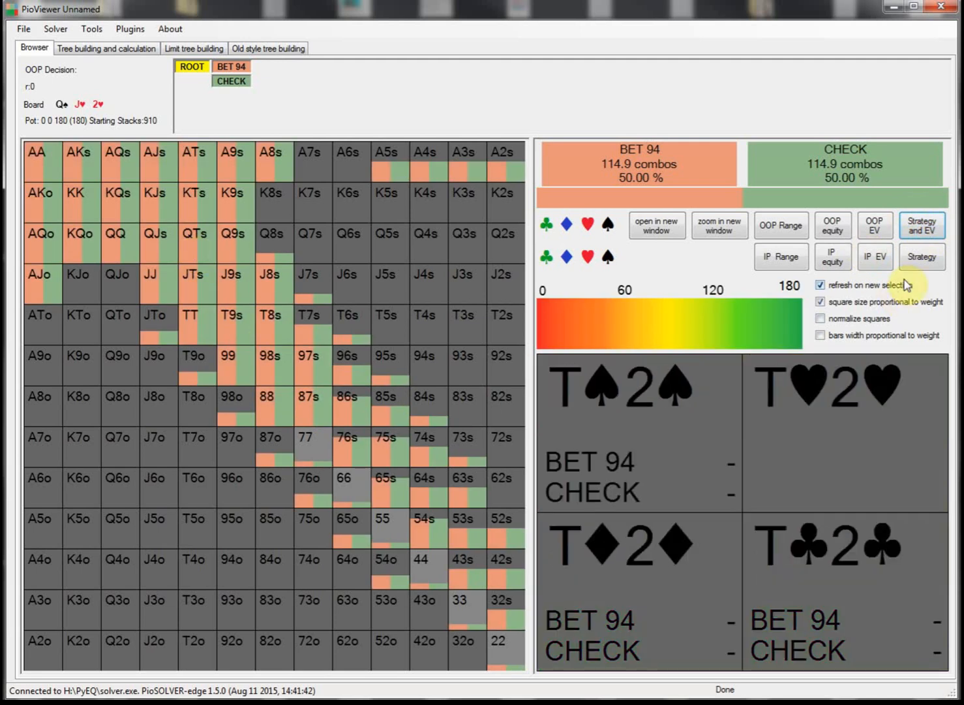
pyautogui.click(921, 256)
pyautogui.click(233, 67)
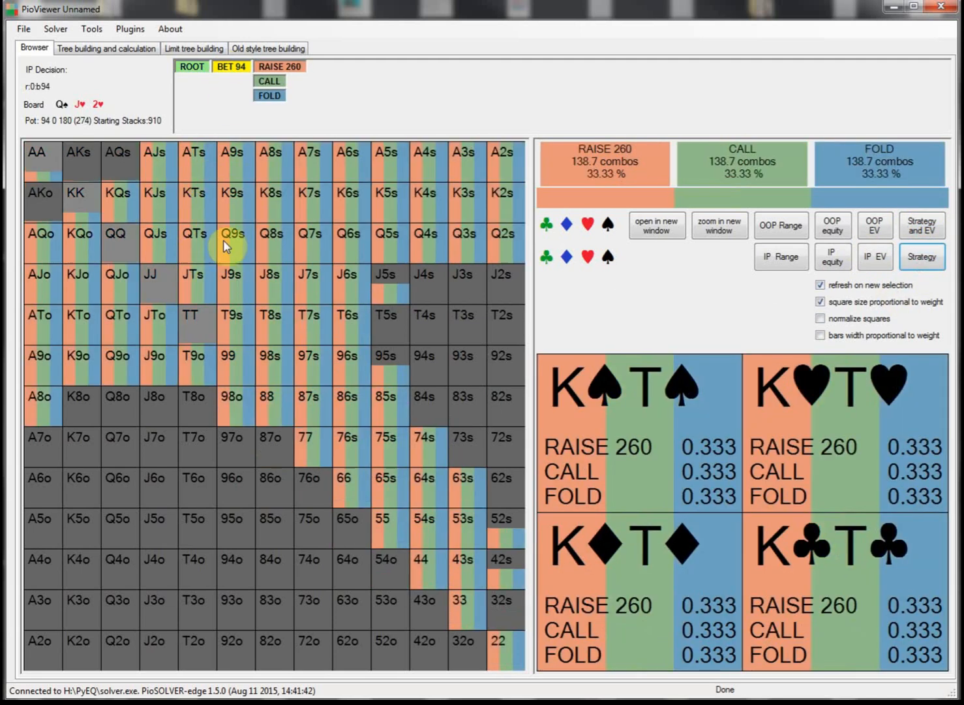
pyautogui.click(360, 401)
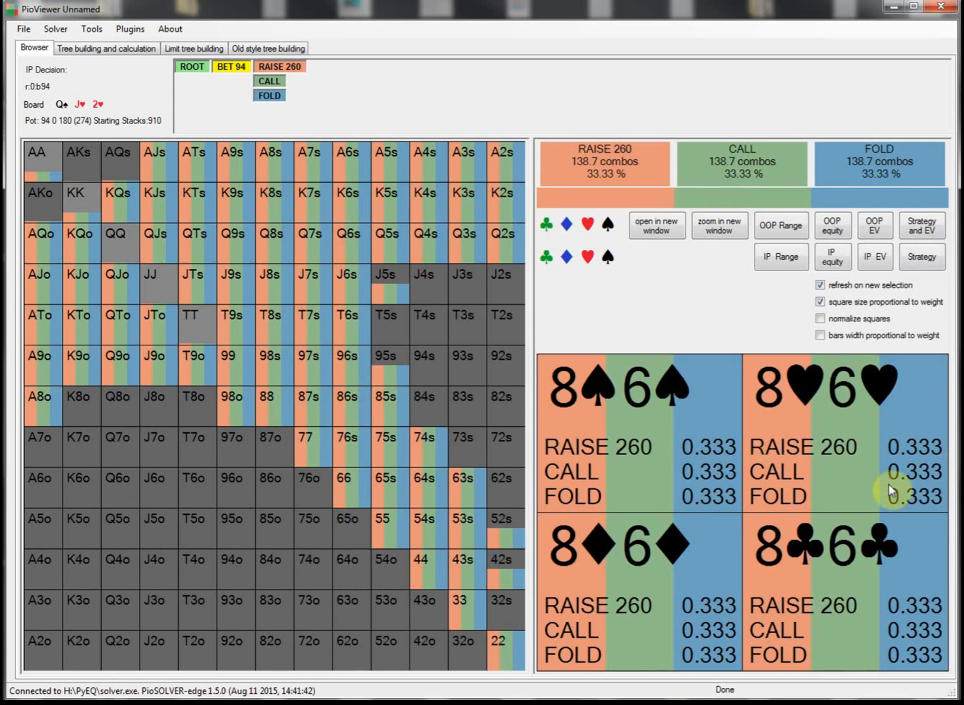
pyautogui.click(385, 316)
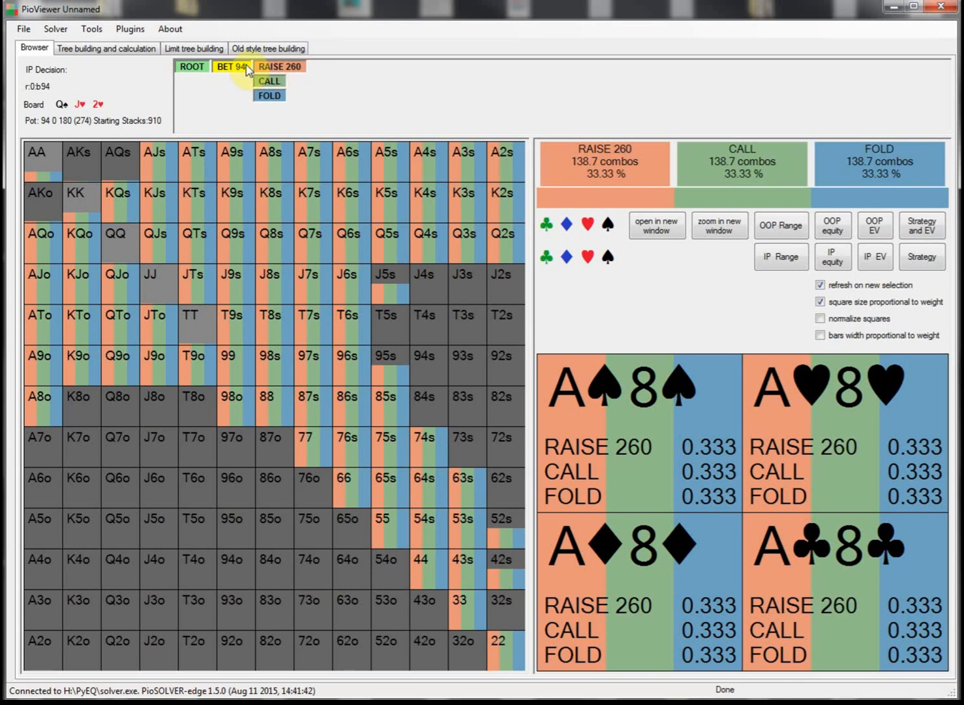
# Set the flop raise sizes to 3x for both IP and OOP, rebuild the tree and check IP's options facing the 94 bet
pyautogui.click(109, 50)
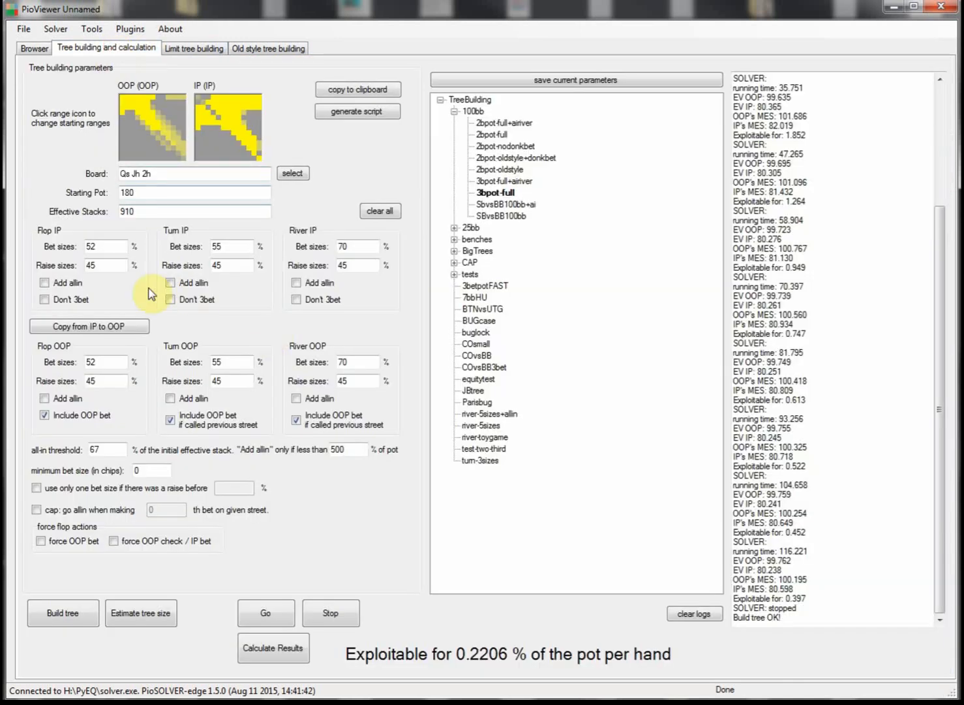
pyautogui.doubleClick(113, 265)
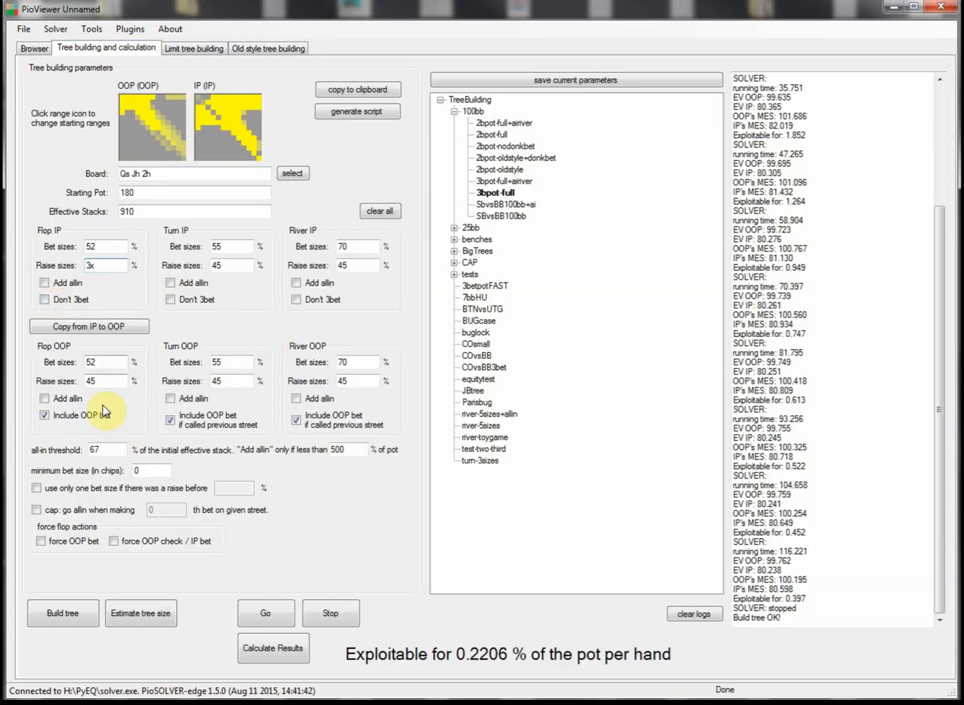
pyautogui.doubleClick(108, 381)
pyautogui.write('3x')
pyautogui.click(63, 617)
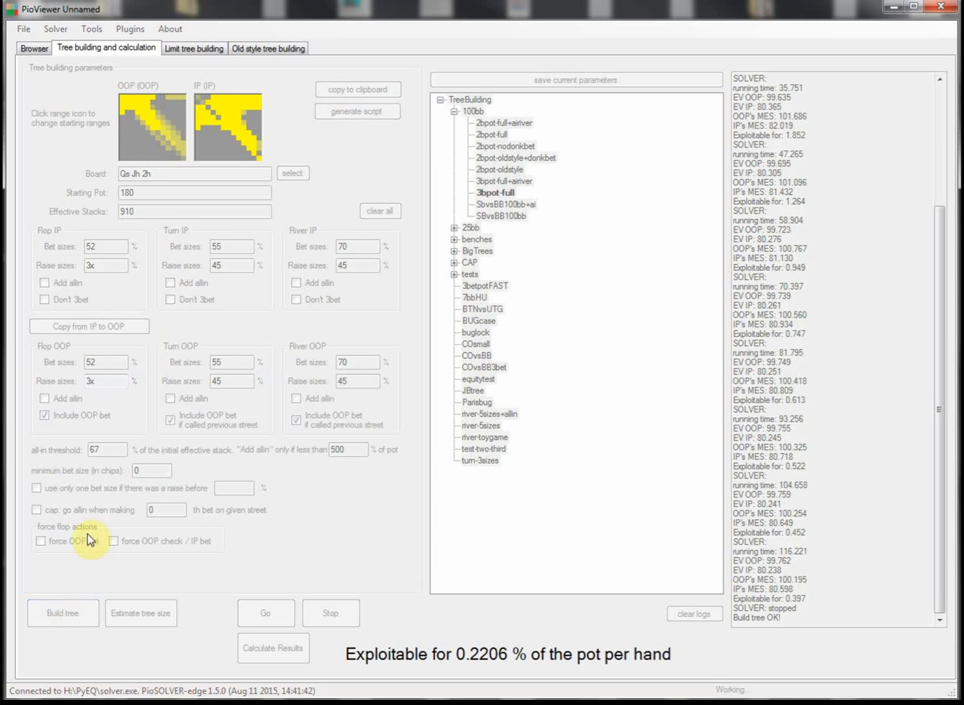
pyautogui.click(29, 47)
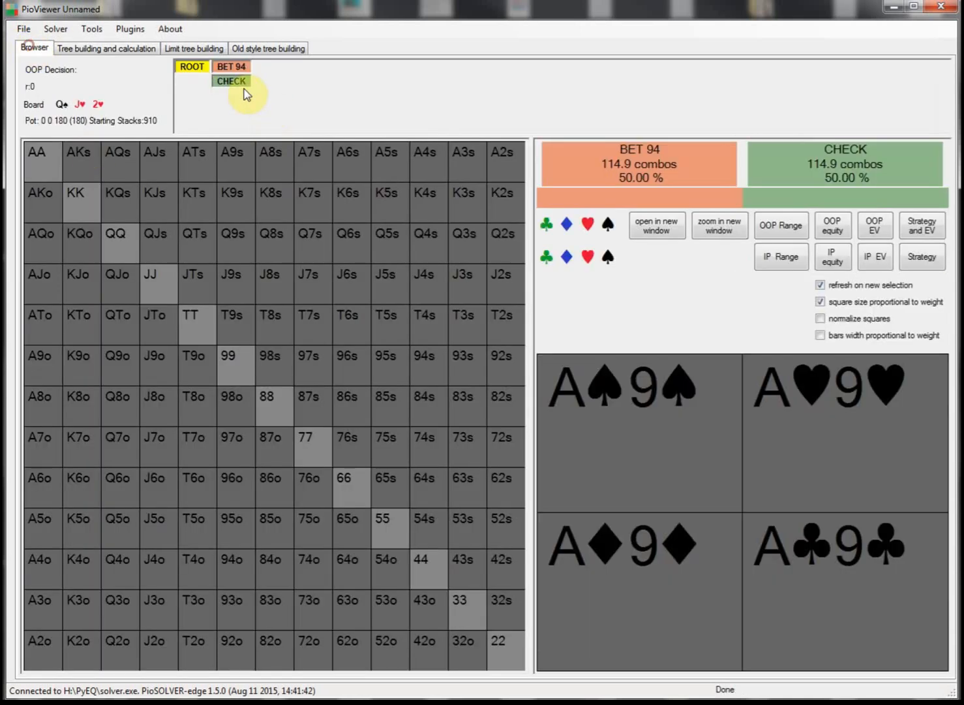
pyautogui.click(226, 67)
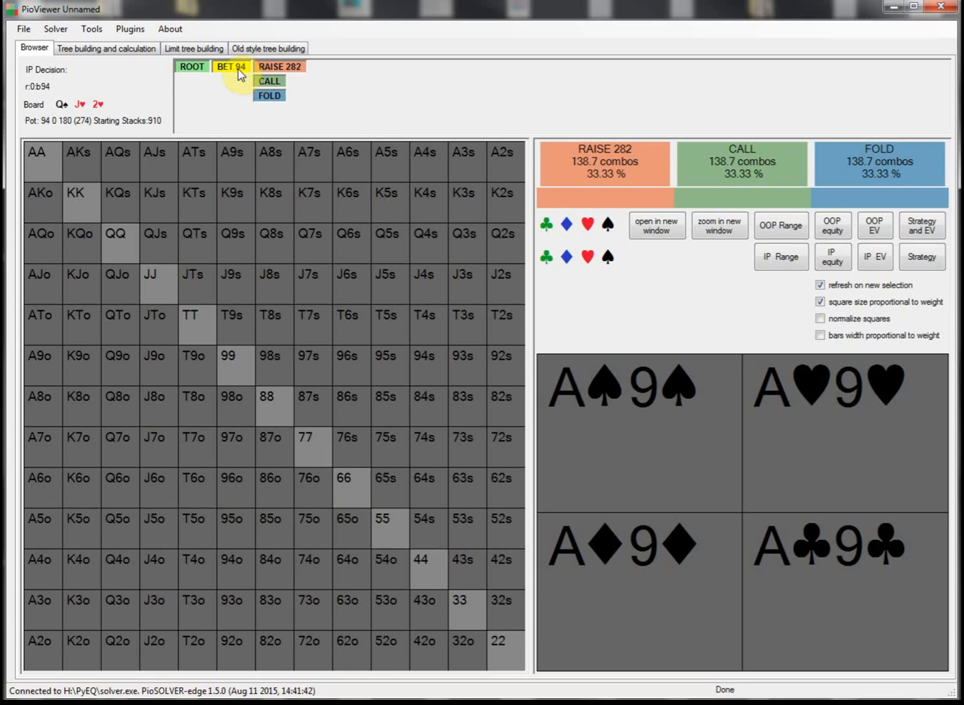
# Exclude the OOP bet on the flop, rebuild the tree and check OOP's options at the root
pyautogui.click(96, 48)
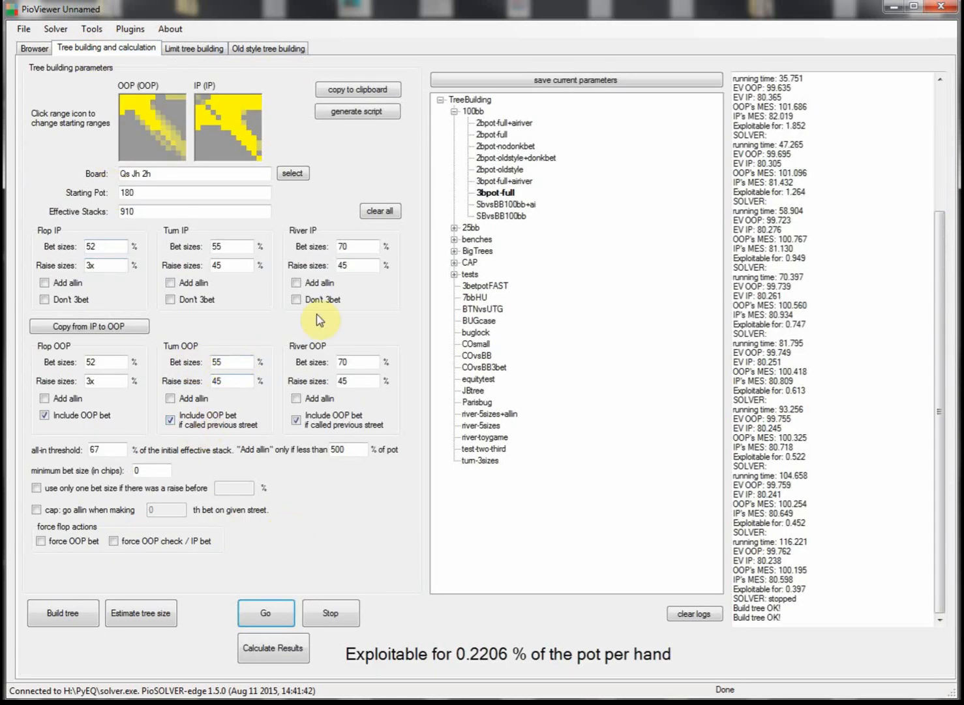
pyautogui.click(62, 421)
pyautogui.click(66, 616)
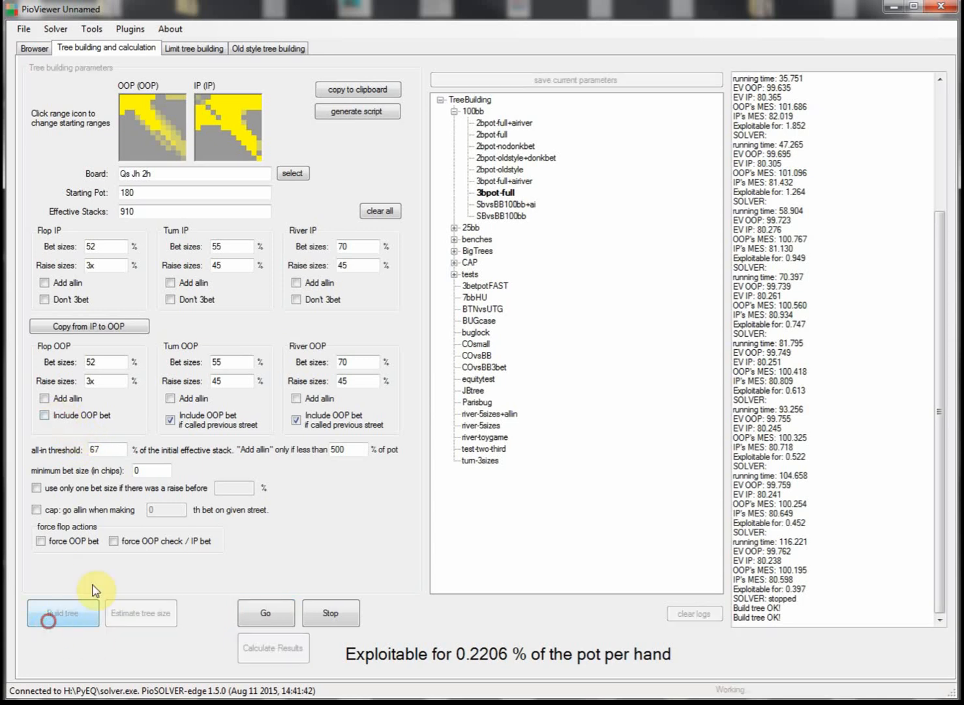
pyautogui.click(34, 50)
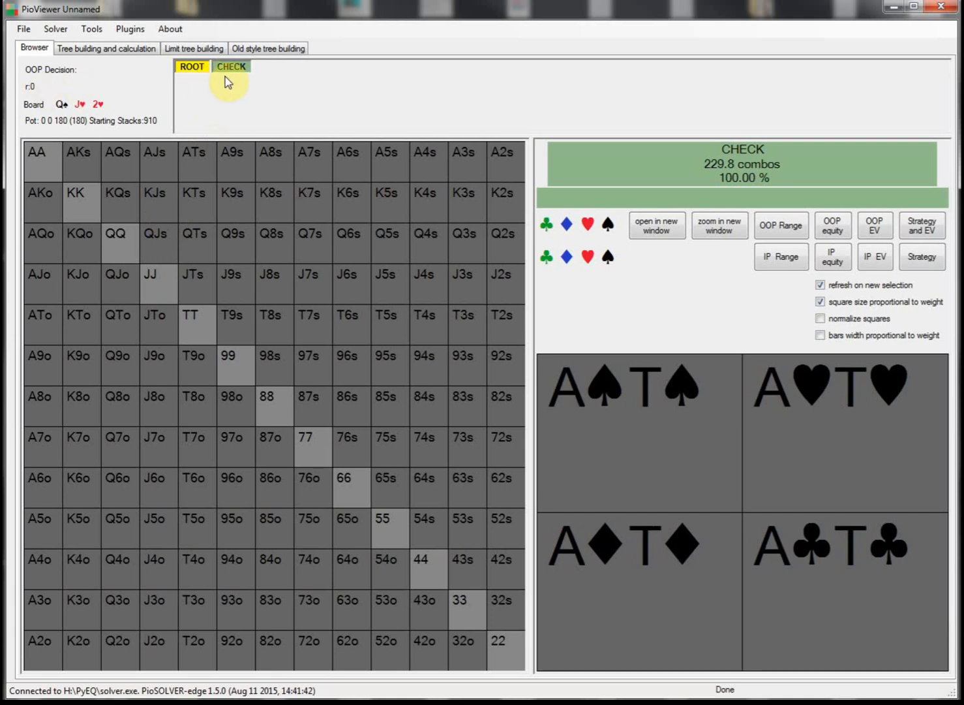
# Include the OOP flop bet again, rebuild the tree and view it in the browser
pyautogui.click(115, 52)
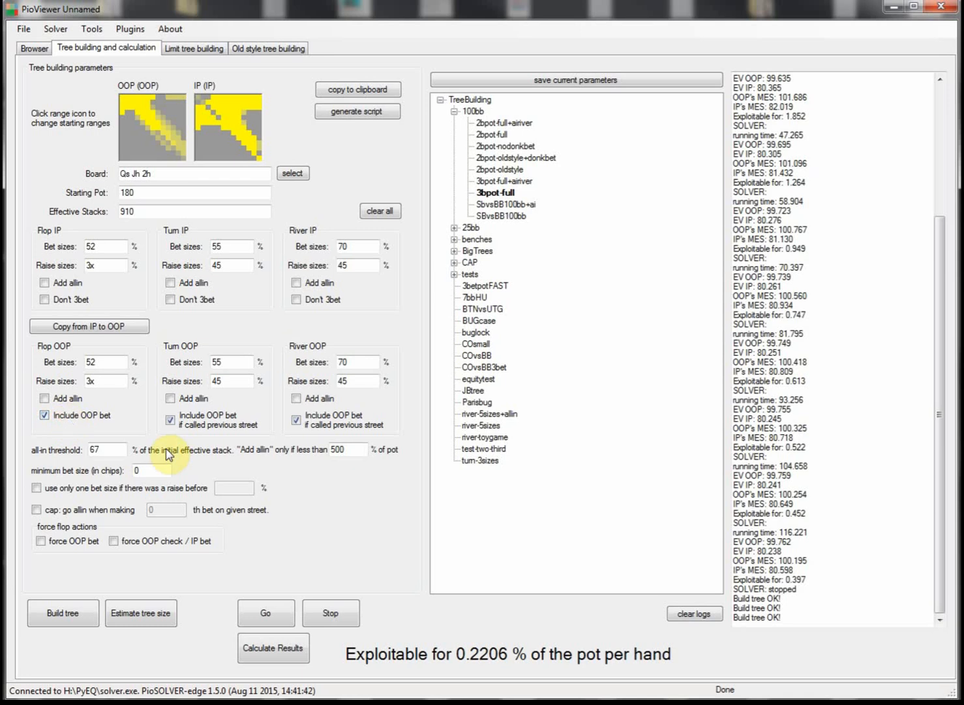
pyautogui.click(49, 616)
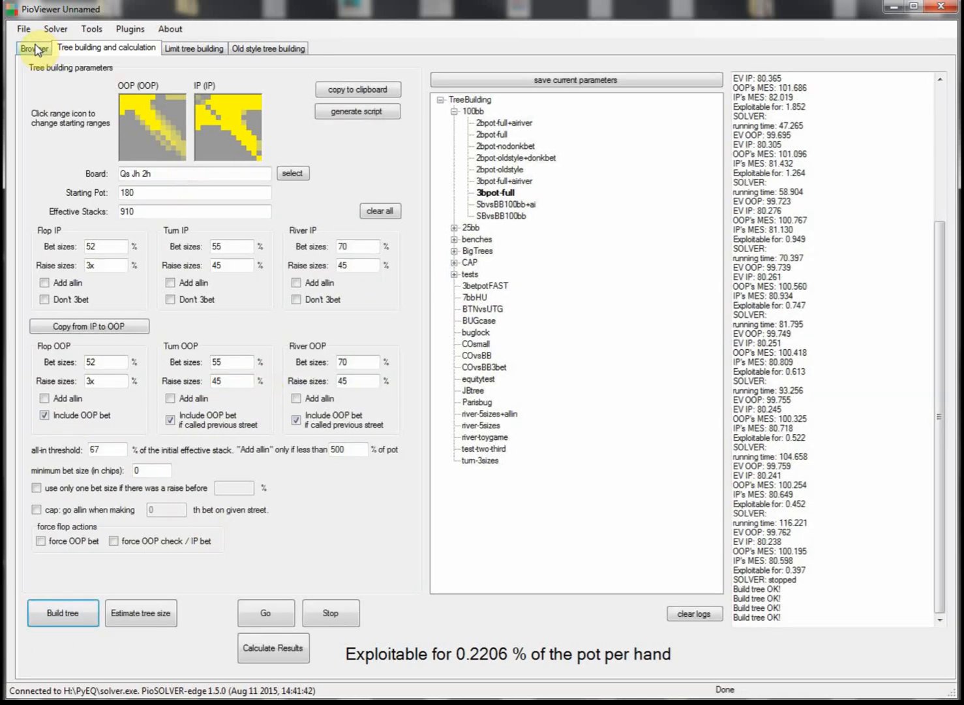
pyautogui.click(36, 50)
# Add an all-in option to OOP's flop actions and rebuild the tree
pyautogui.click(103, 52)
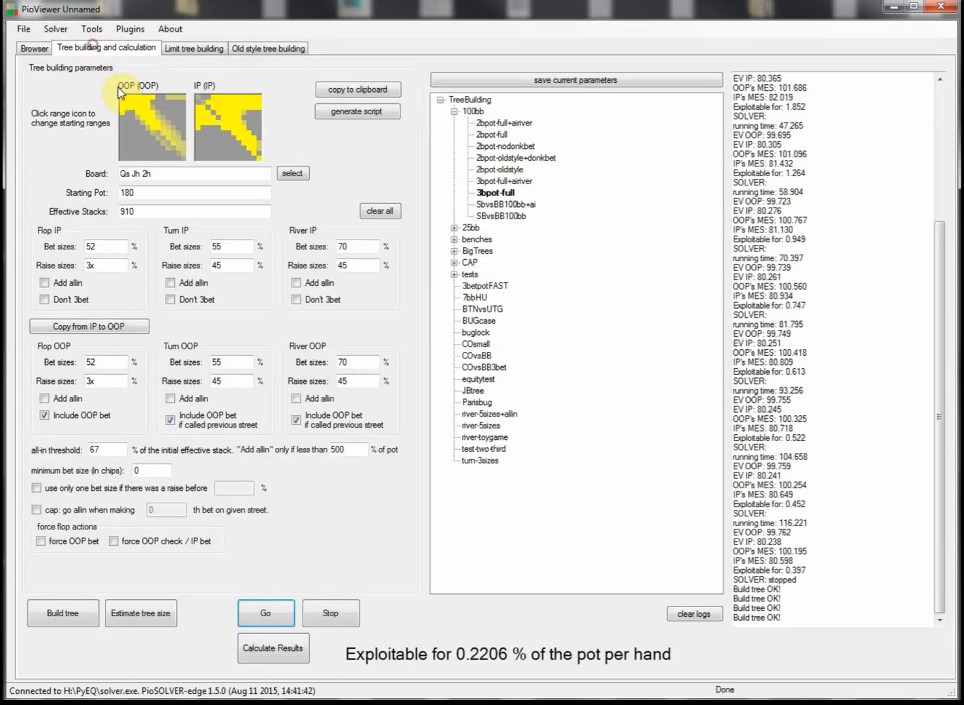
pyautogui.click(44, 398)
pyautogui.click(58, 614)
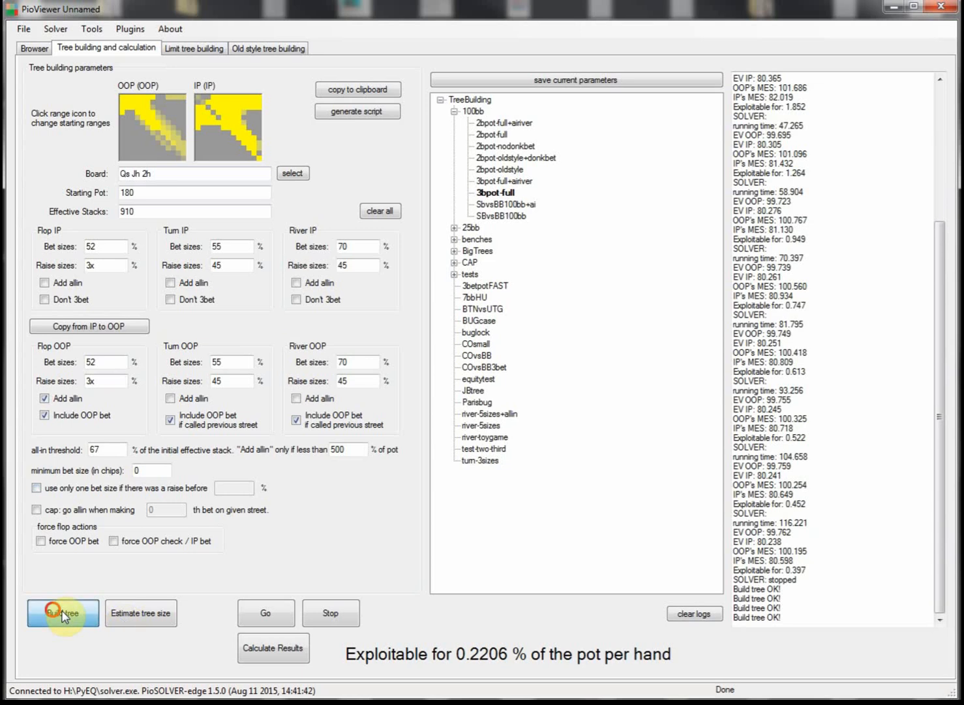
# Raise the add-all-in limit to 2000% of pot, rebuild the tree and check OOP's options at the root
pyautogui.click(34, 48)
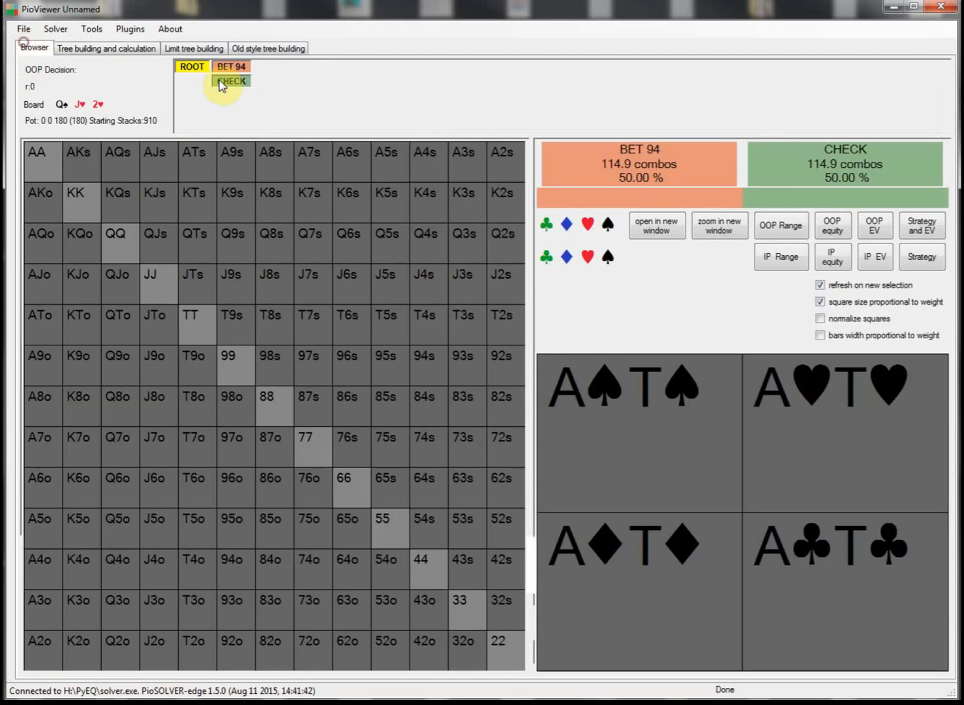
pyautogui.click(72, 49)
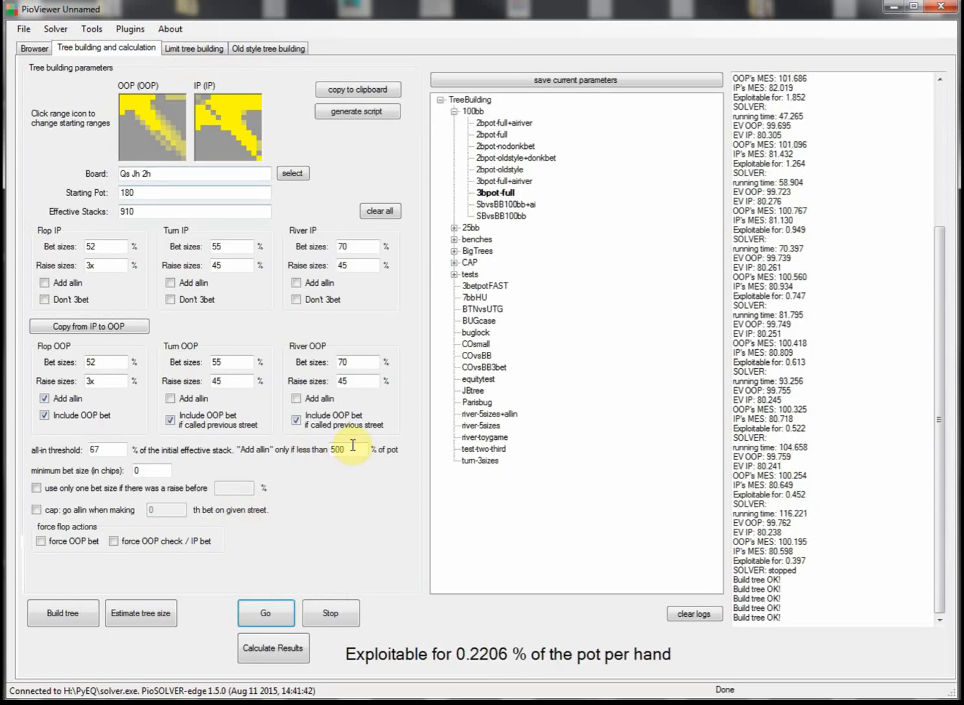
pyautogui.doubleClick(352, 450)
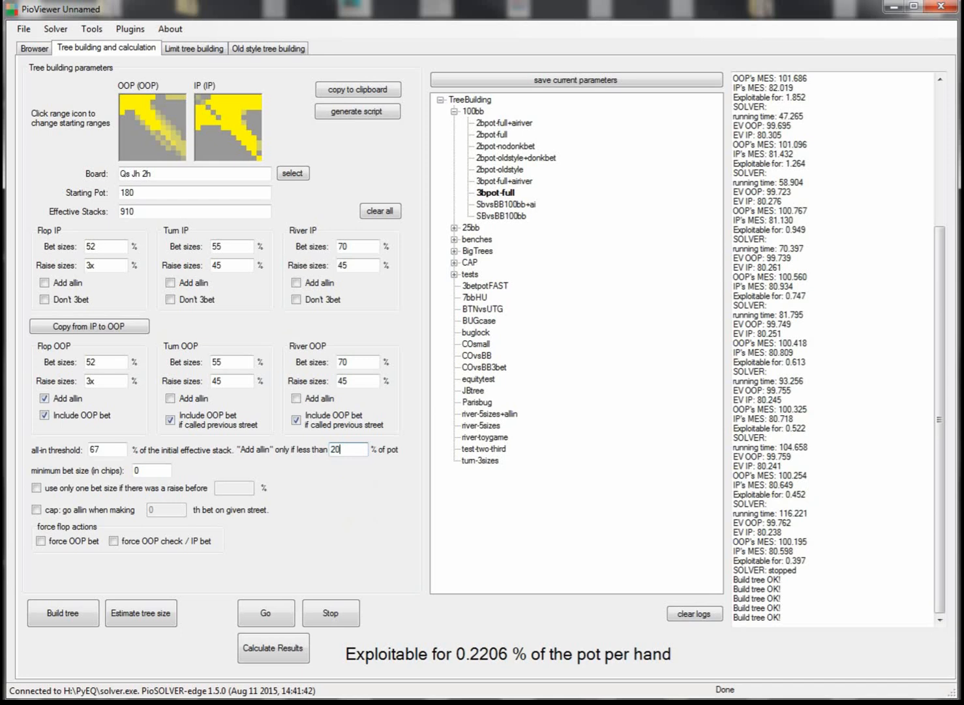
pyautogui.click(91, 613)
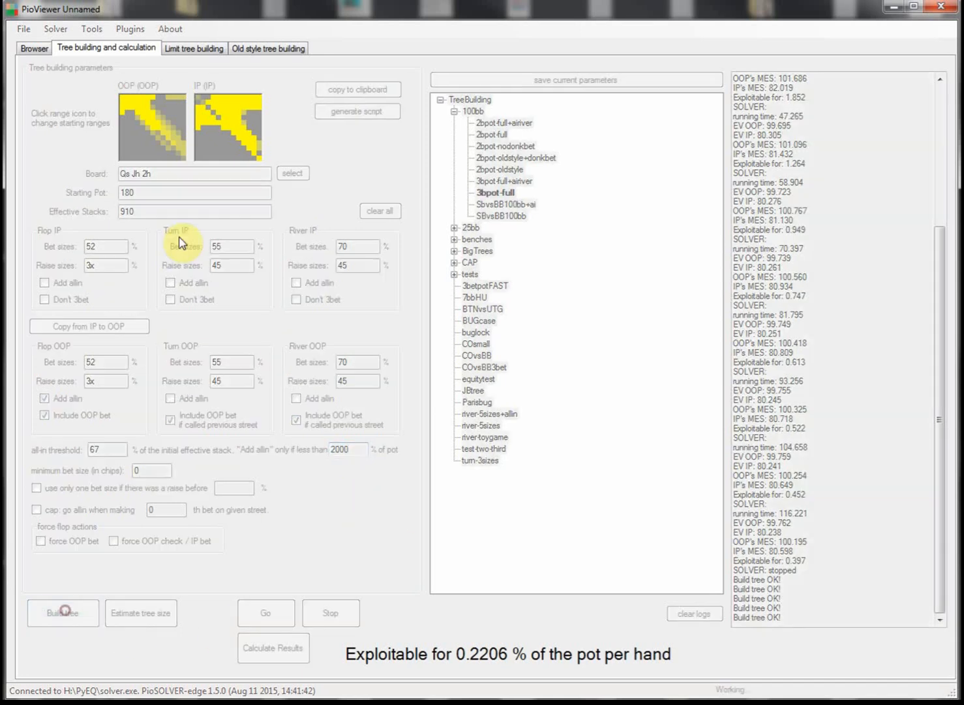
pyautogui.click(20, 44)
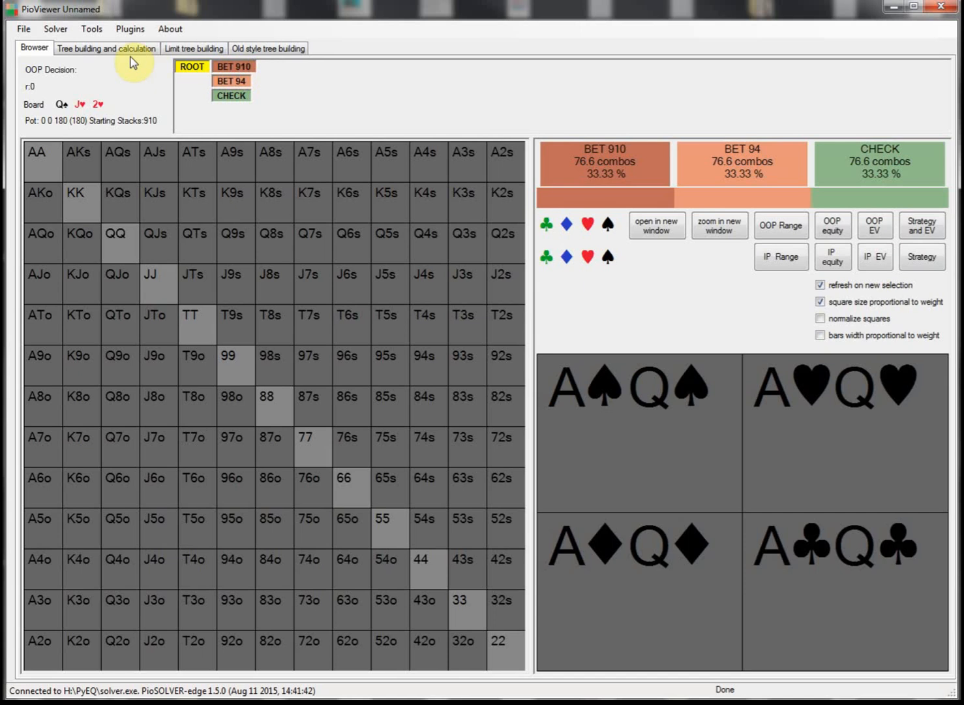
# Set the add-all-in limit back to 500% of pot and remove the all-in option from OOP's flop actions
pyautogui.click(111, 51)
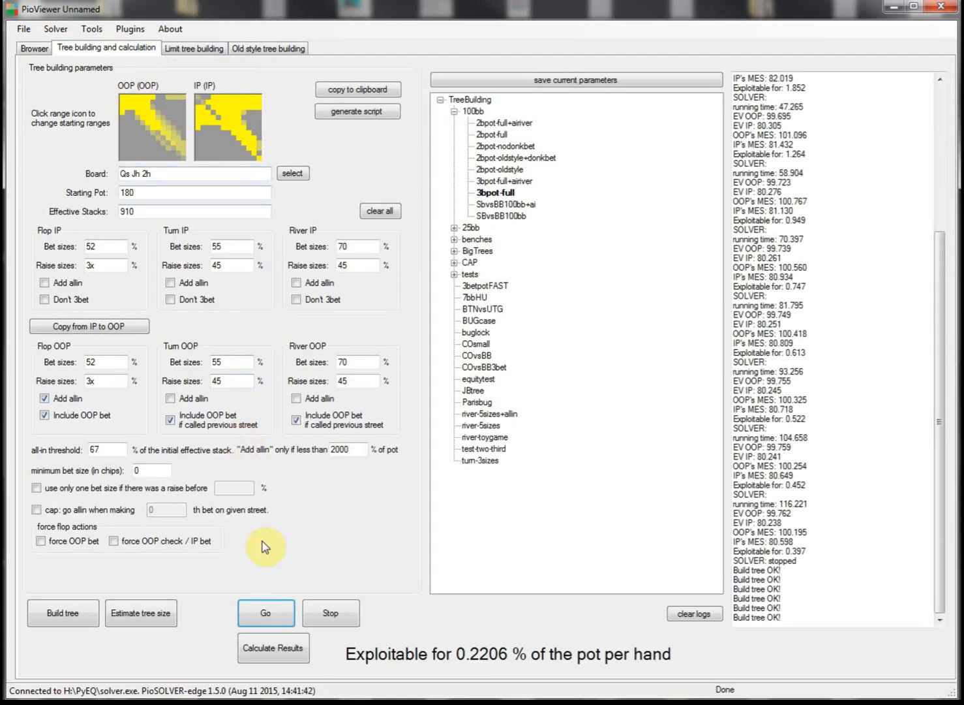
pyautogui.doubleClick(359, 452)
pyautogui.click(46, 398)
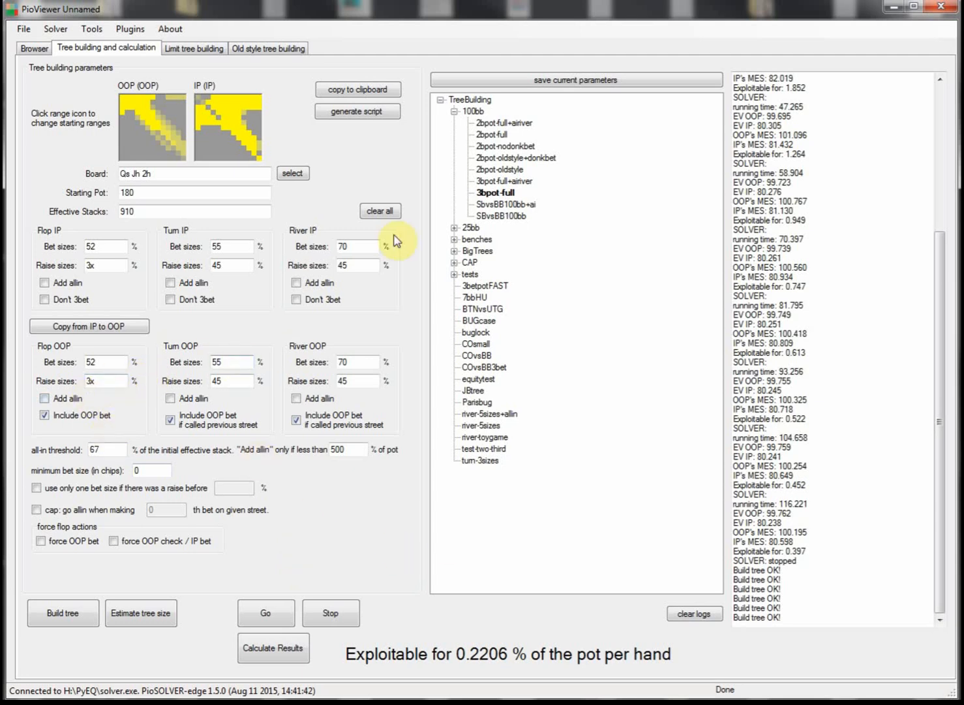
# Save the current tree building parameters as test123 in the TreeBuilding folder
pyautogui.click(568, 79)
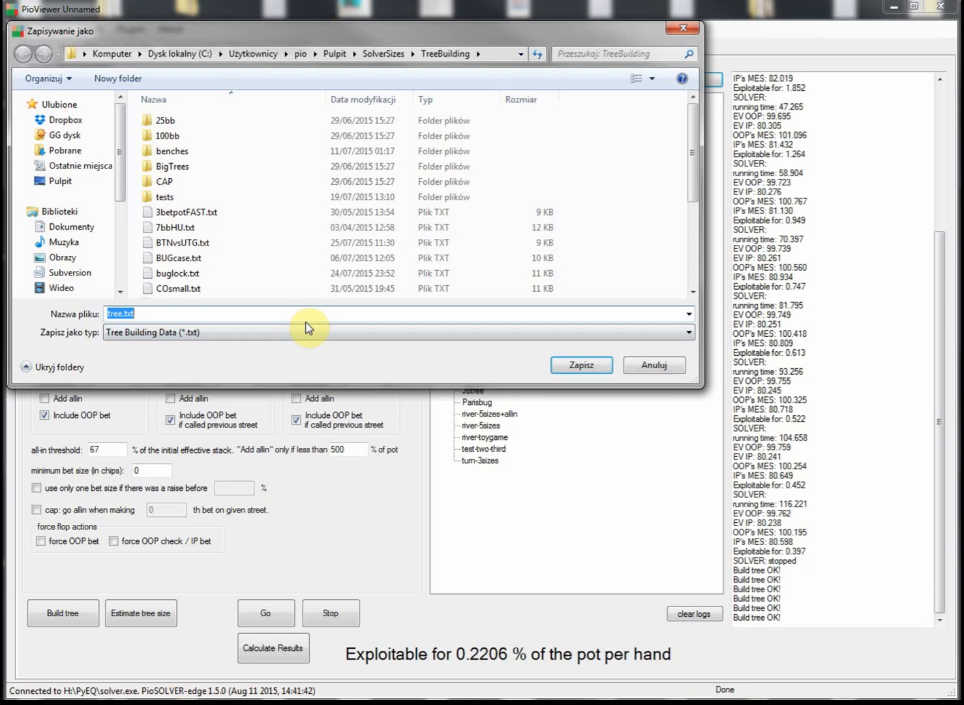
pyautogui.write('tes')
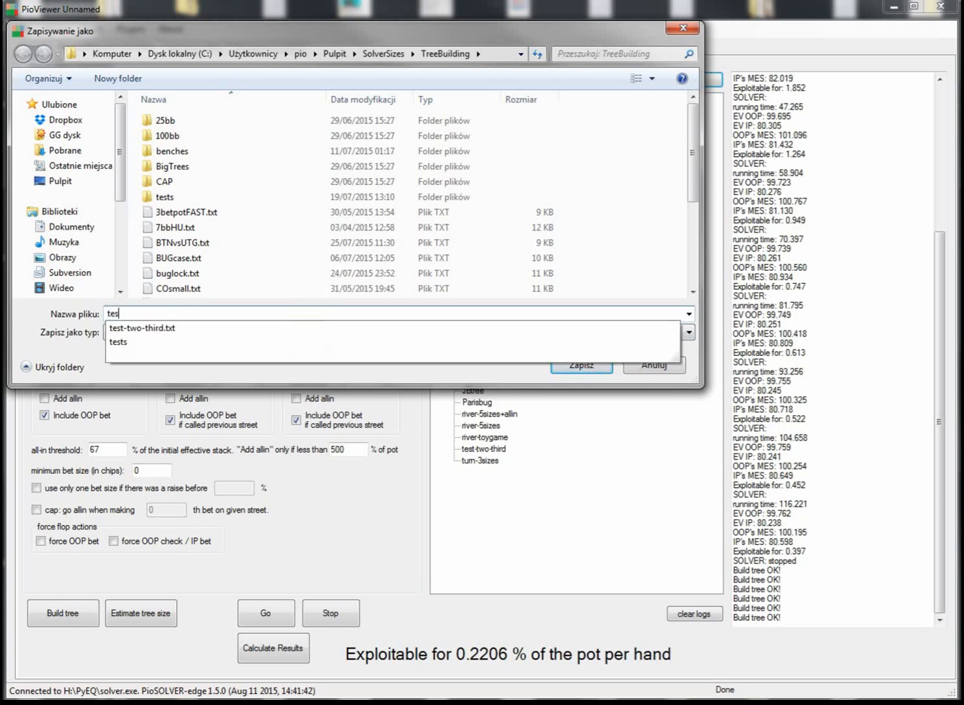
pyautogui.write('t1234')
pyautogui.press('BackSpace')
pyautogui.press('Return')
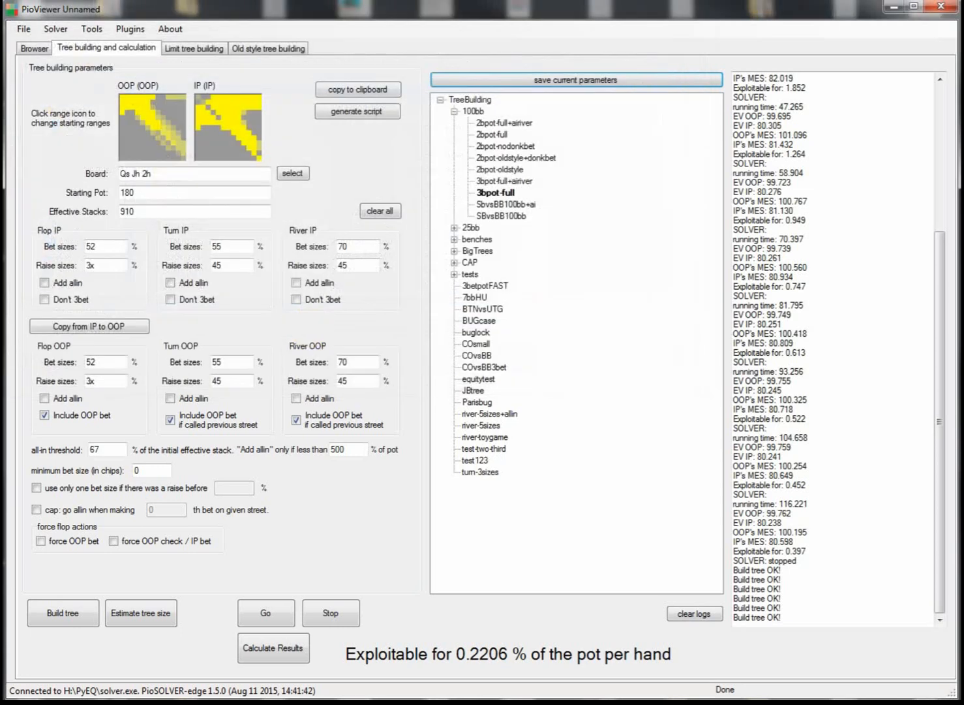
# Load the 2bpot-full parameter set from 100bb, and switch back to the saved test123 parameters
pyautogui.click(476, 460)
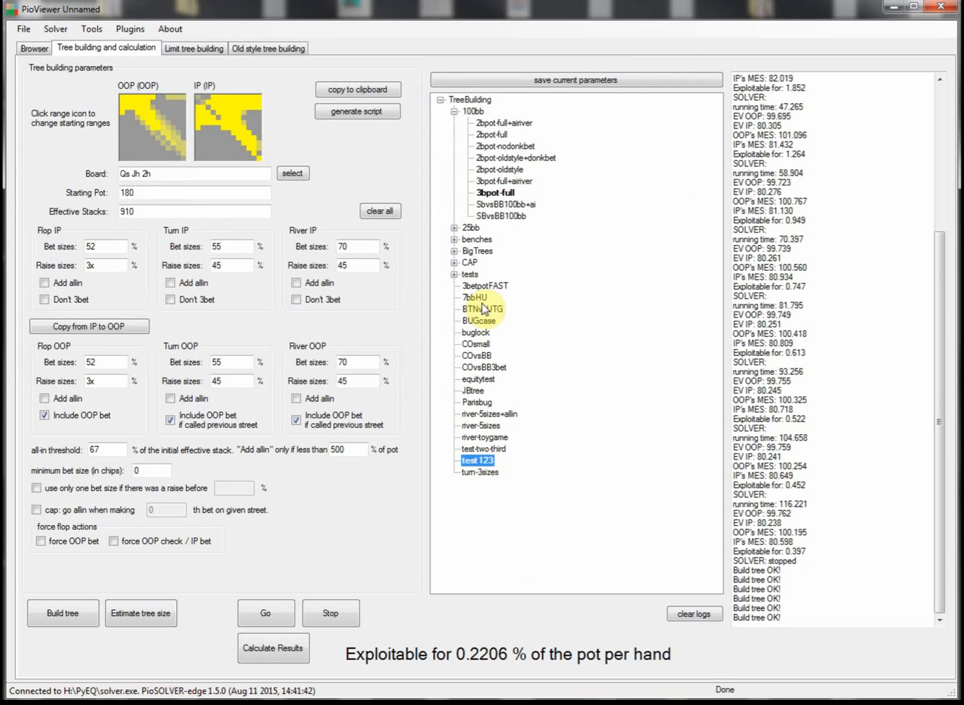
pyautogui.click(494, 134)
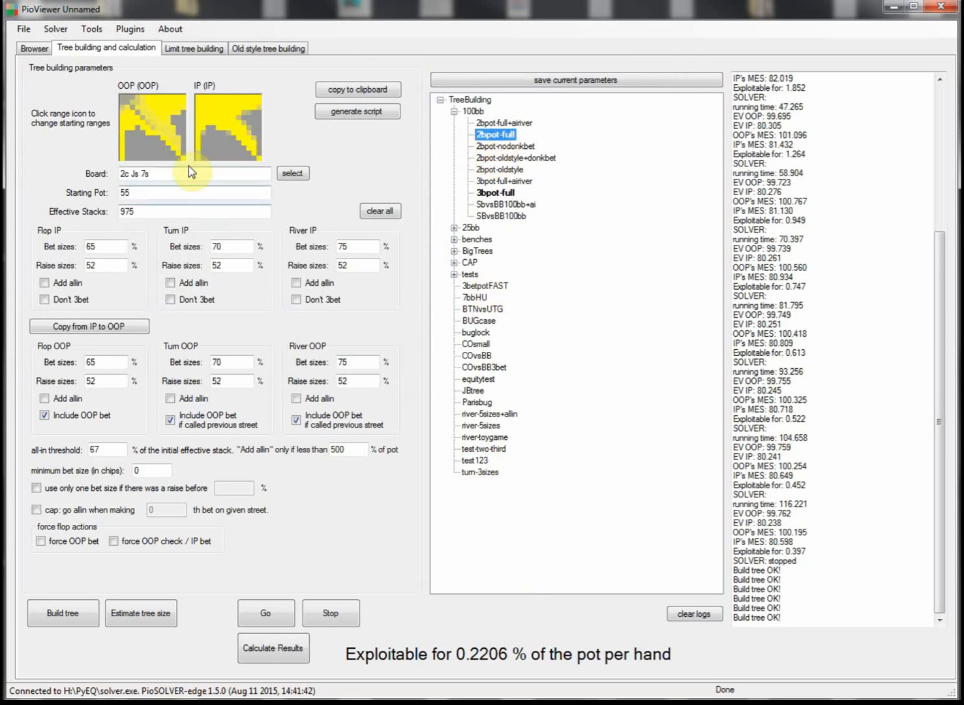
pyautogui.click(474, 460)
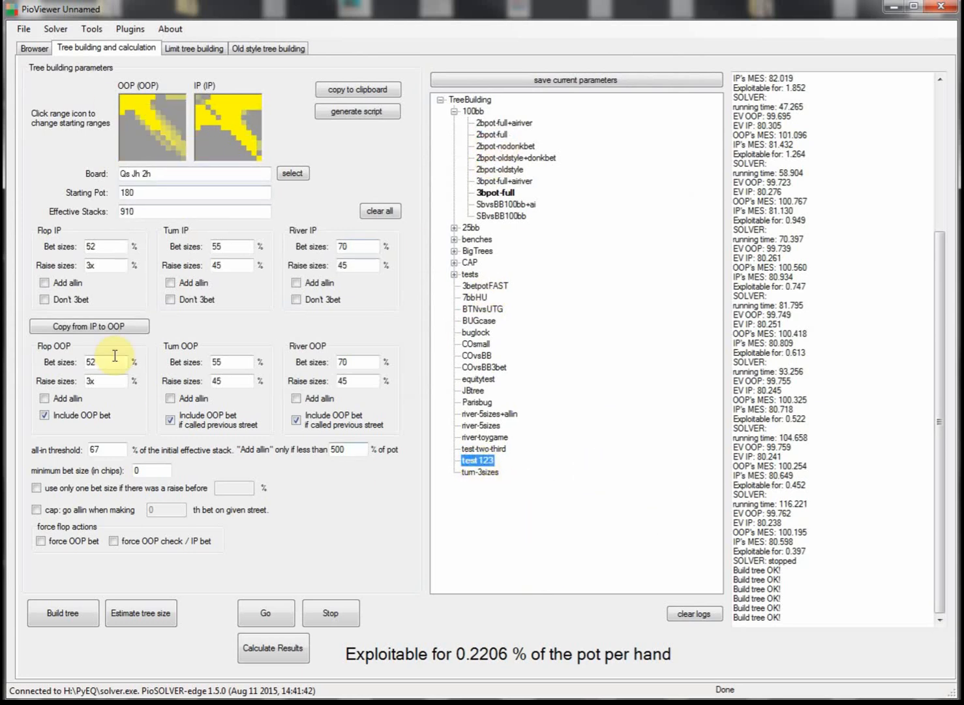
pyautogui.doubleClick(96, 267)
pyautogui.doubleClick(98, 381)
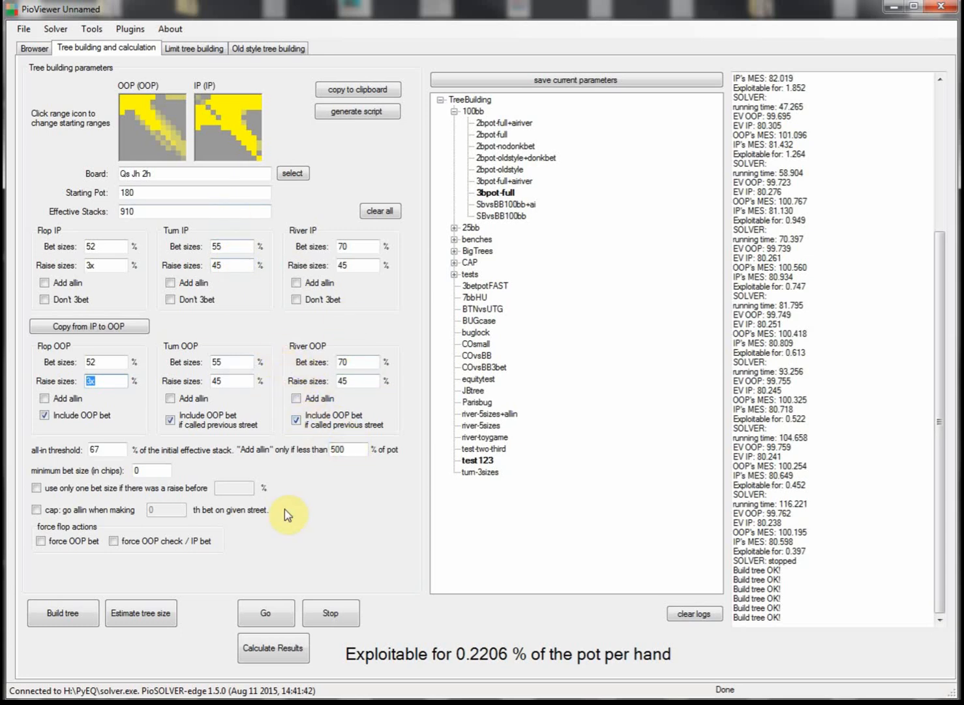
pyautogui.click(17, 33)
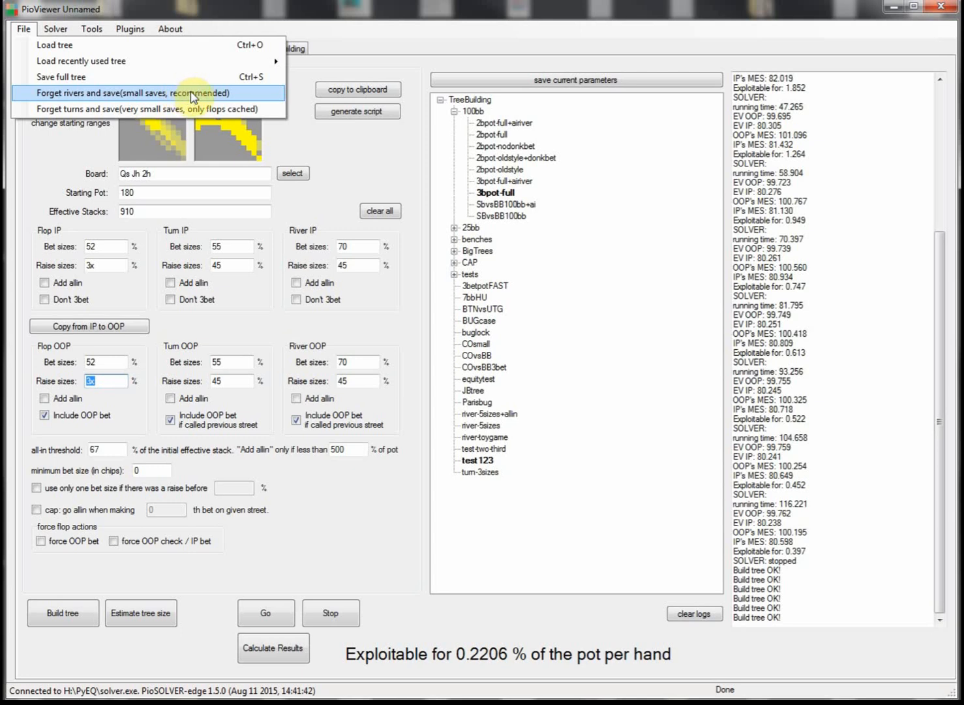
pyautogui.click(346, 517)
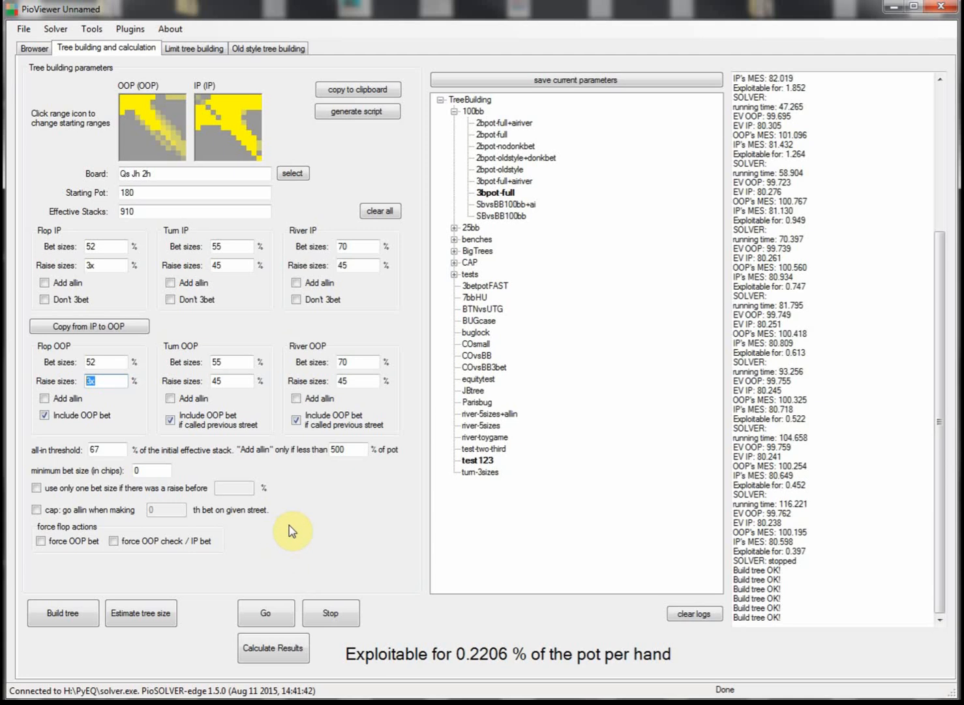